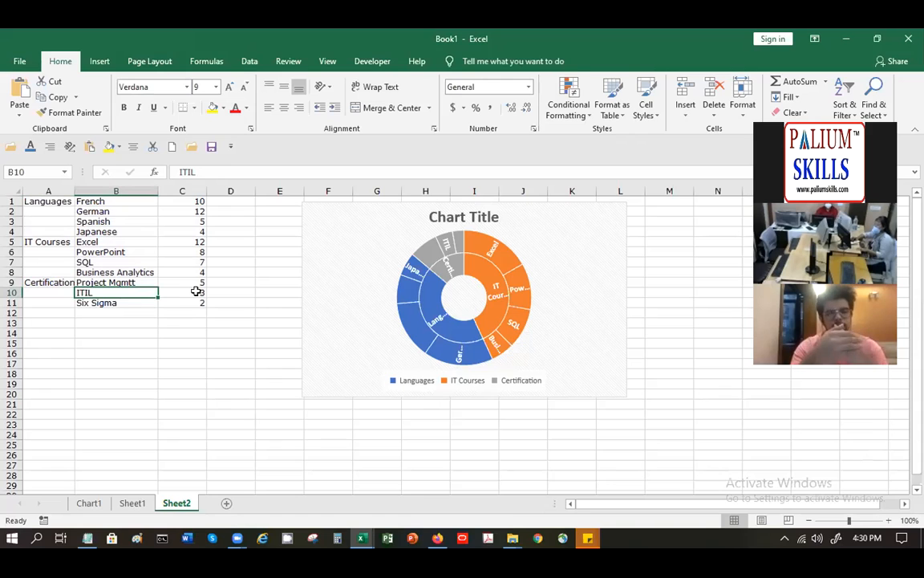
# Step: Move the sunburst chart from Sheet2 to a new chart sheet named Chart2
pyautogui.click(368, 219)
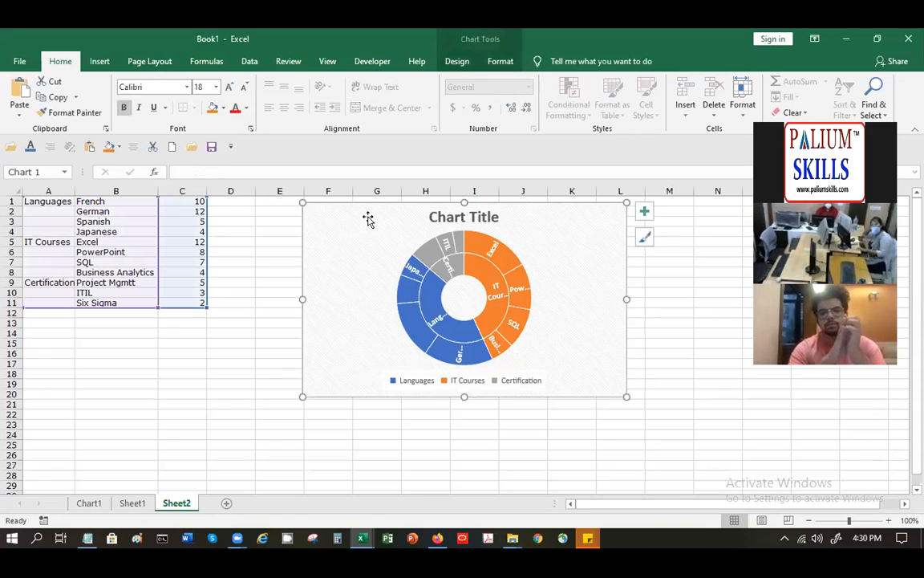
pyautogui.click(469, 64)
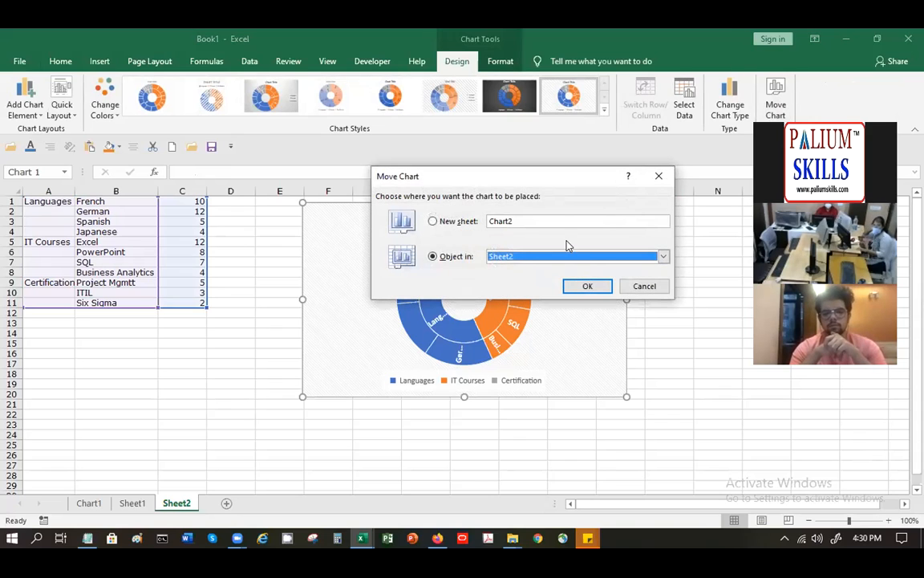
pyautogui.click(465, 222)
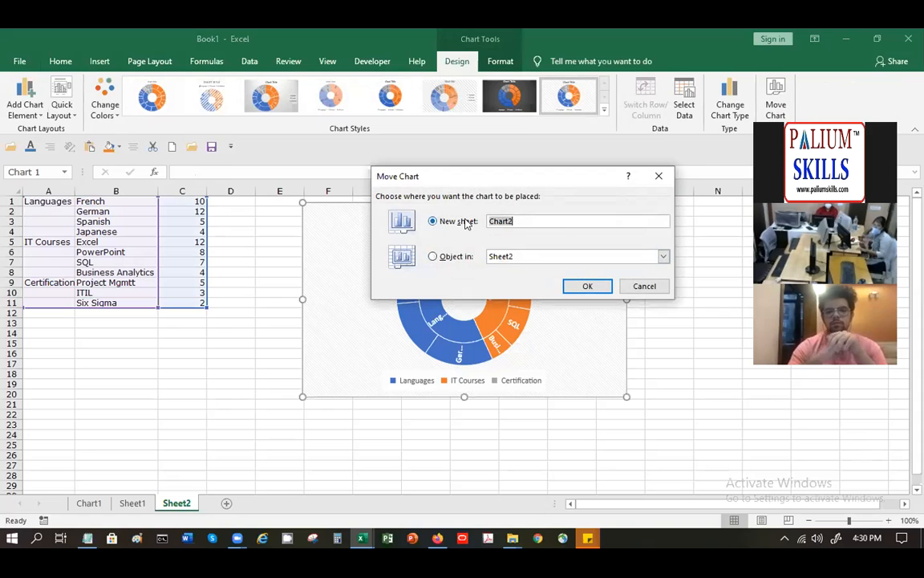
pyautogui.click(586, 286)
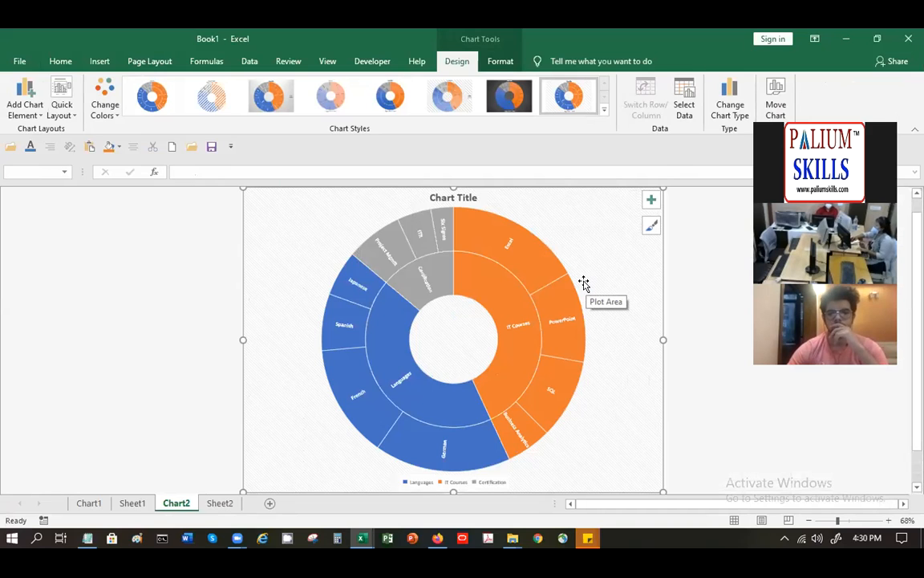
# Step: Apply the dark chart style and the quick layout with the legend on top and values in the data labels to the sunburst chart
pyautogui.click(511, 96)
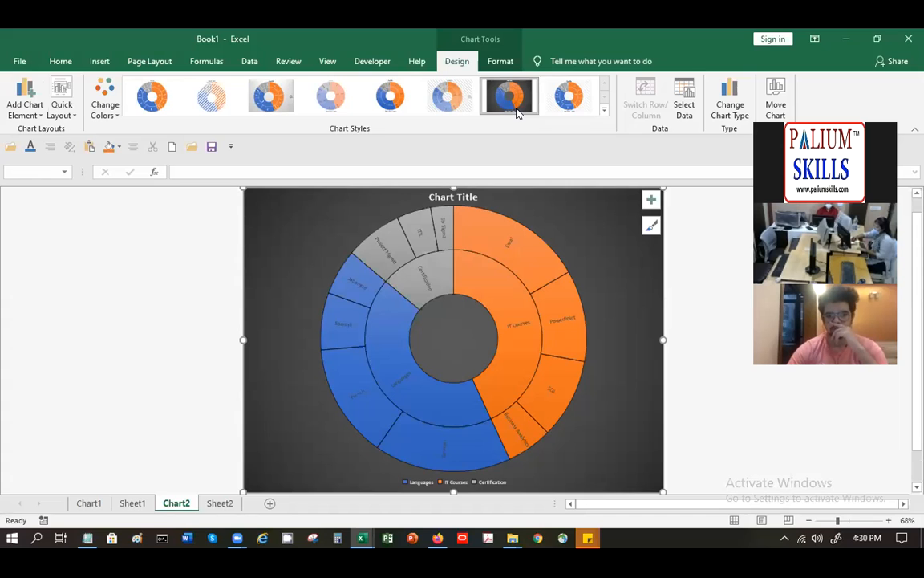
pyautogui.click(71, 106)
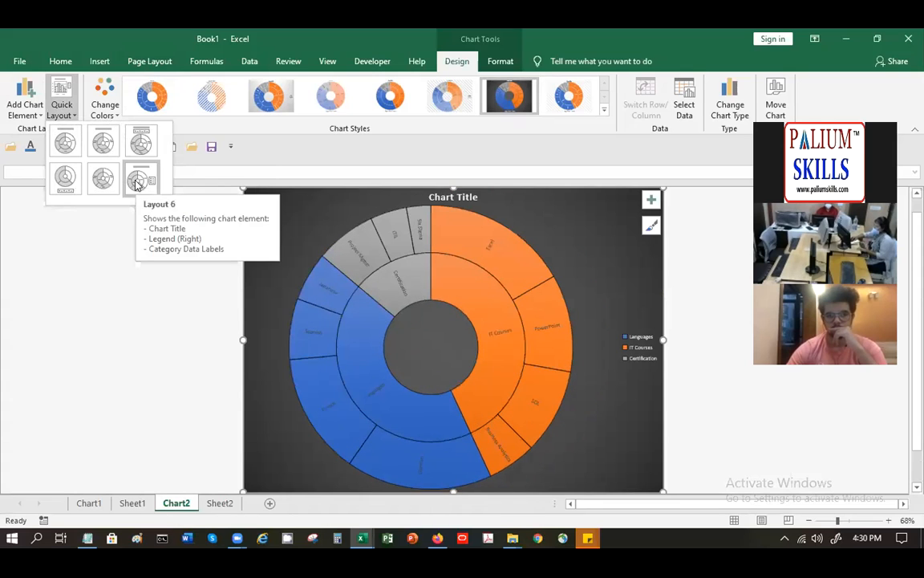
pyautogui.click(139, 145)
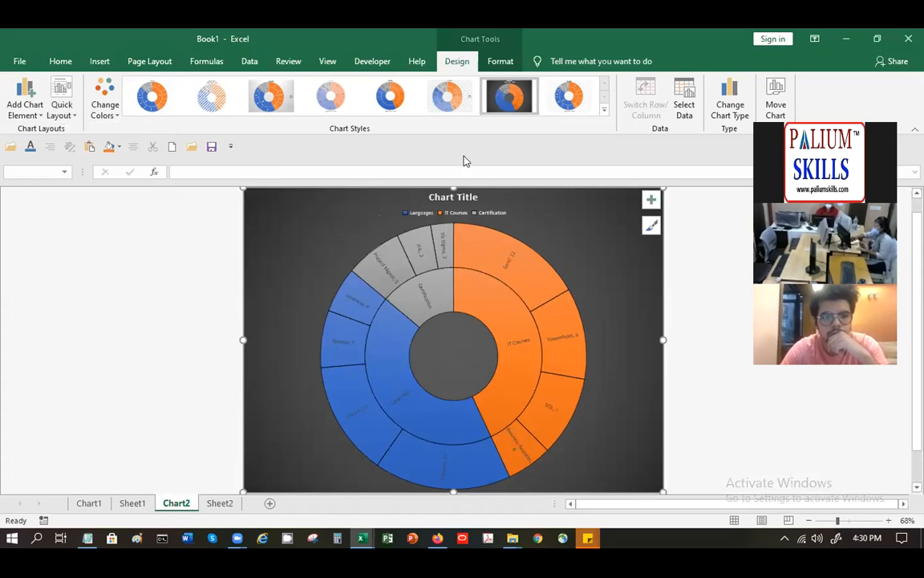
# Step: On Sheet1, enter the company names ITC, Infosys, Reliance and HDFC Bank in A30:A33, below the sales data
pyautogui.click(94, 502)
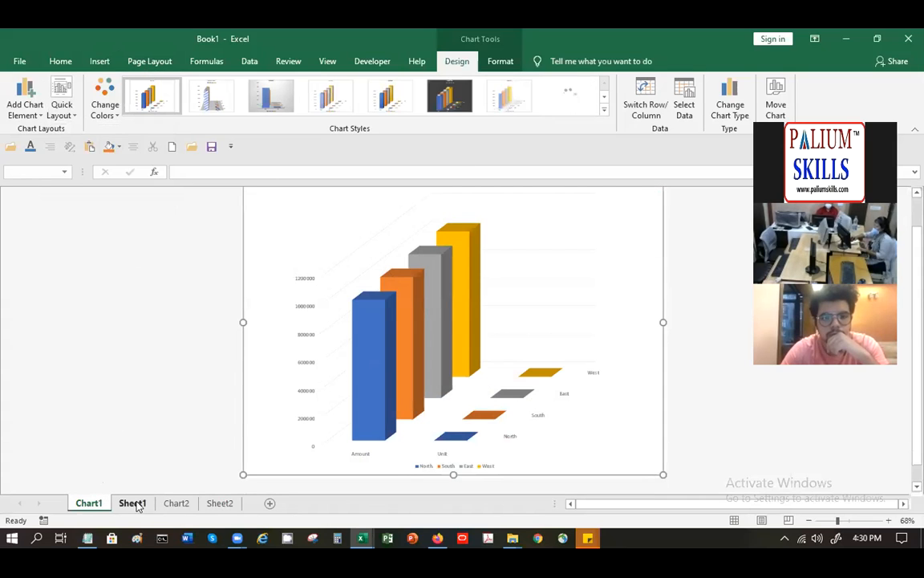
pyautogui.click(133, 503)
pyautogui.click(138, 350)
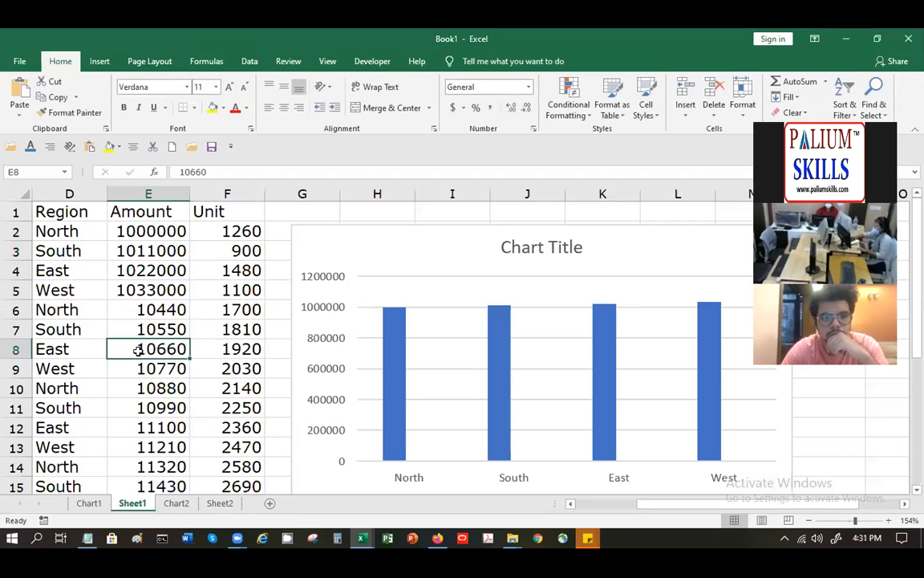
pyautogui.press('pagedown')
pyautogui.press('pagedown')
pyautogui.press('Left')
pyautogui.press('Home')
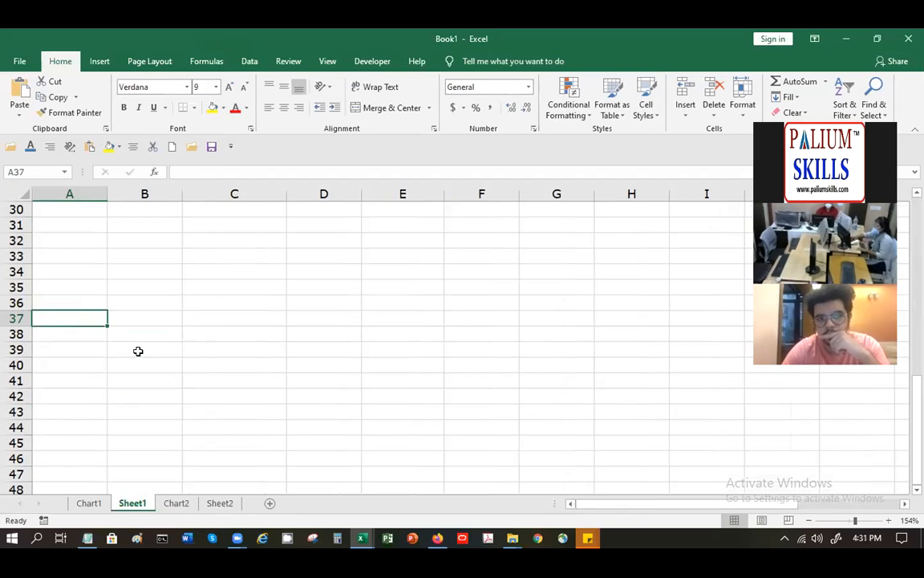
pyautogui.press('Up')
pyautogui.press('Up')
pyautogui.press('Up')
pyautogui.press('Up')
pyautogui.press('Up')
pyautogui.press('Up')
pyautogui.press('Up')
pyautogui.press('Up')
pyautogui.press('Up')
pyautogui.press('Up')
pyautogui.press('Up')
pyautogui.press('Up')
pyautogui.press('Up')
pyautogui.press('Down')
pyautogui.press('Down')
pyautogui.press('Down')
pyautogui.press('Down')
pyautogui.press('Down')
pyautogui.press('Down')
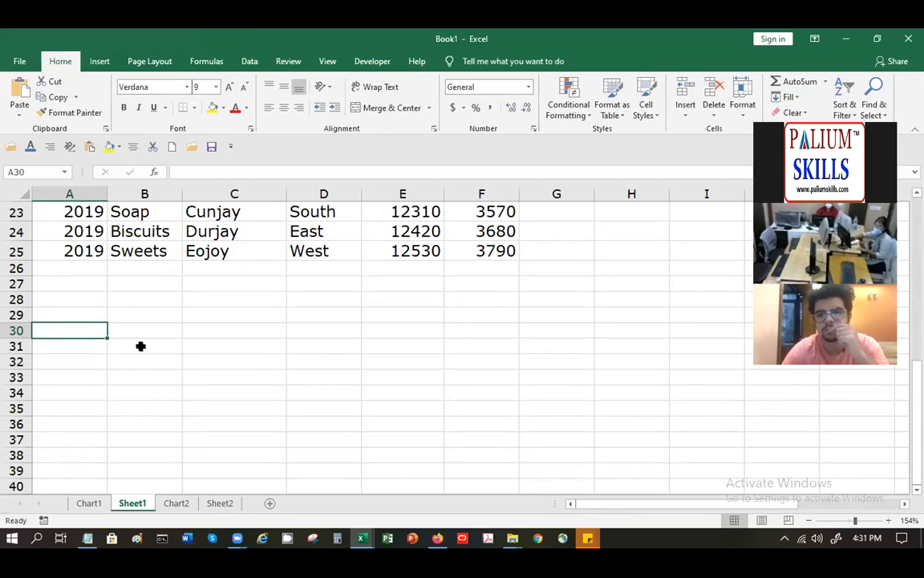
pyautogui.write('ITC')
pyautogui.press('Return')
pyautogui.write('Info')
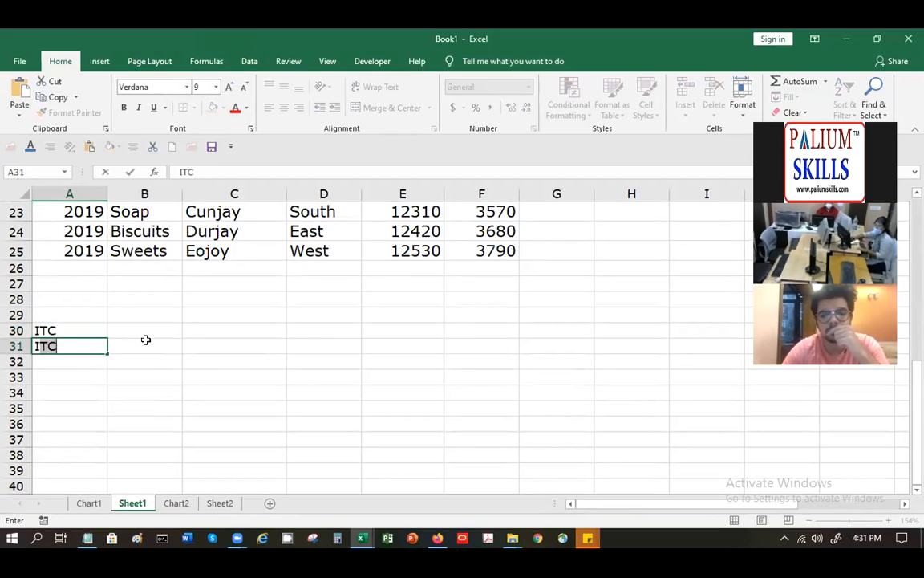
pyautogui.write('sys')
pyautogui.press('Return')
pyautogui.write('Reliance')
pyautogui.press('Return')
pyautogui.write('HDFC Bank')
pyautogui.press('Return')
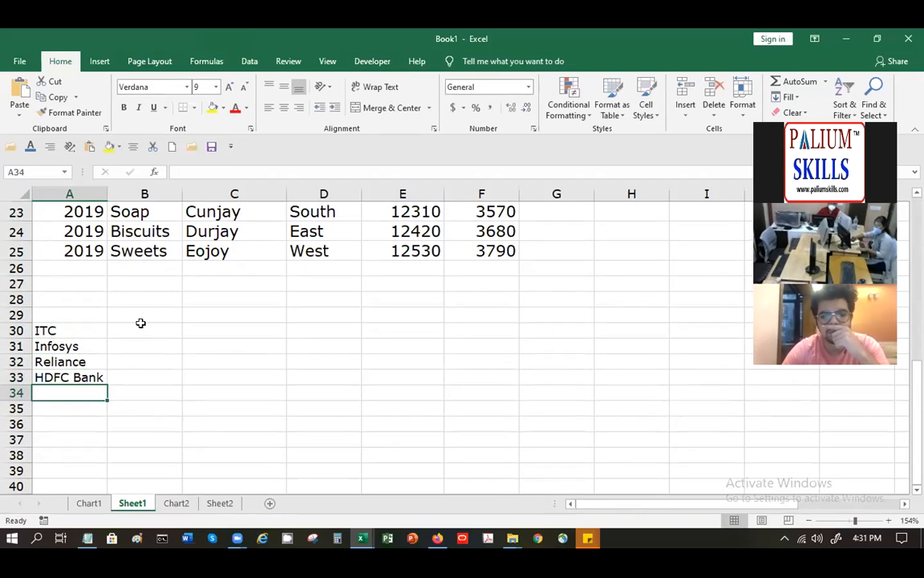
# Step: Extend the company list with Kotak in A34 and Tata Steel in A35
pyautogui.write('Ko')
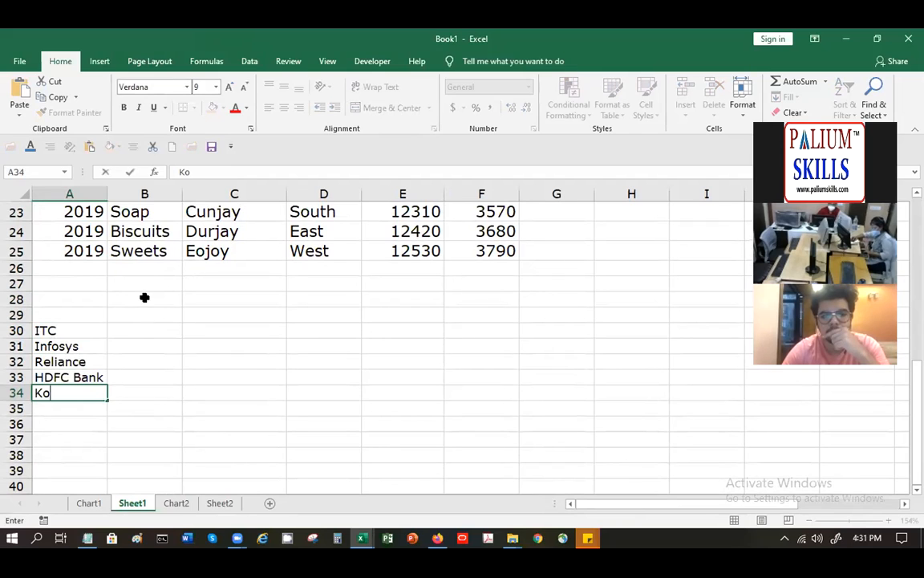
pyautogui.write('tak')
pyautogui.press('Return')
pyautogui.write('Ta')
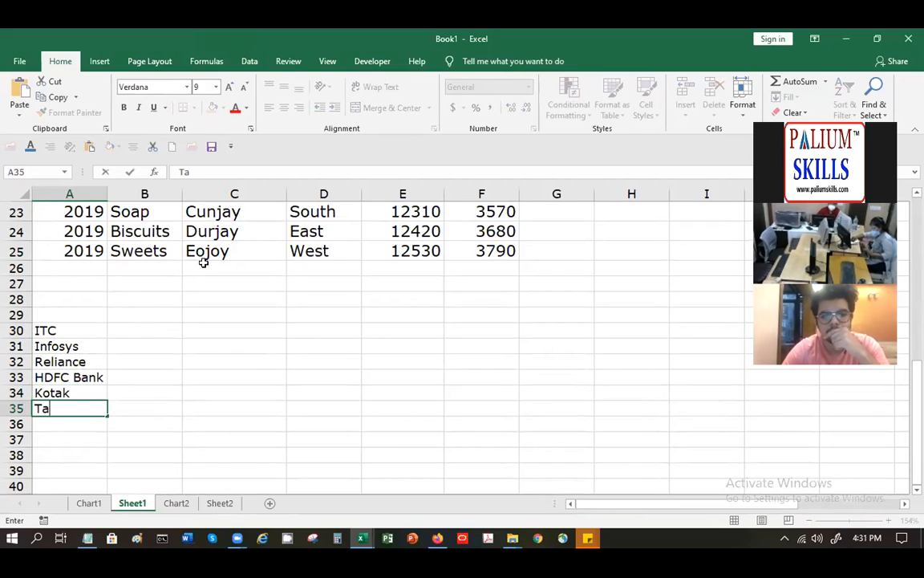
pyautogui.write('ta Steeel')
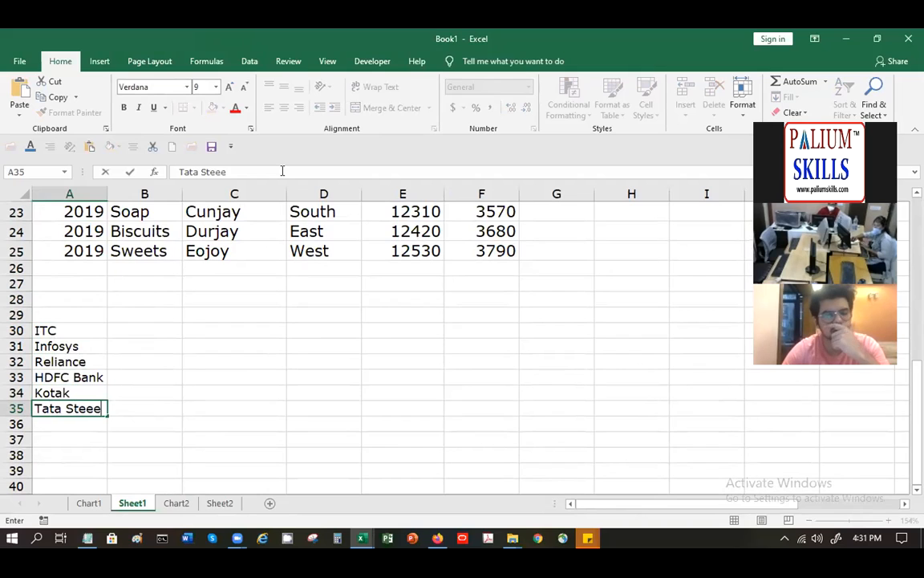
pyautogui.press('BackSpace')
pyautogui.press('BackSpace')
pyautogui.press('BackSpace')
pyautogui.write('el')
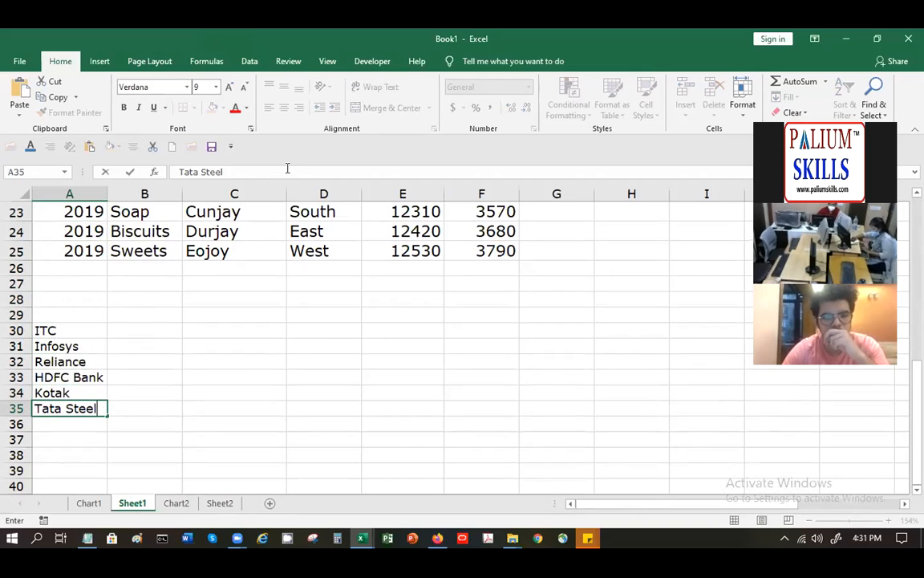
pyautogui.press('Tab')
# Step: Enter the column headings Start, High, Low and End in B29:E29 above the company rows
pyautogui.press('Up')
pyautogui.press('Up')
pyautogui.press('Up')
pyautogui.press('Up')
pyautogui.press('Up')
pyautogui.press('Up')
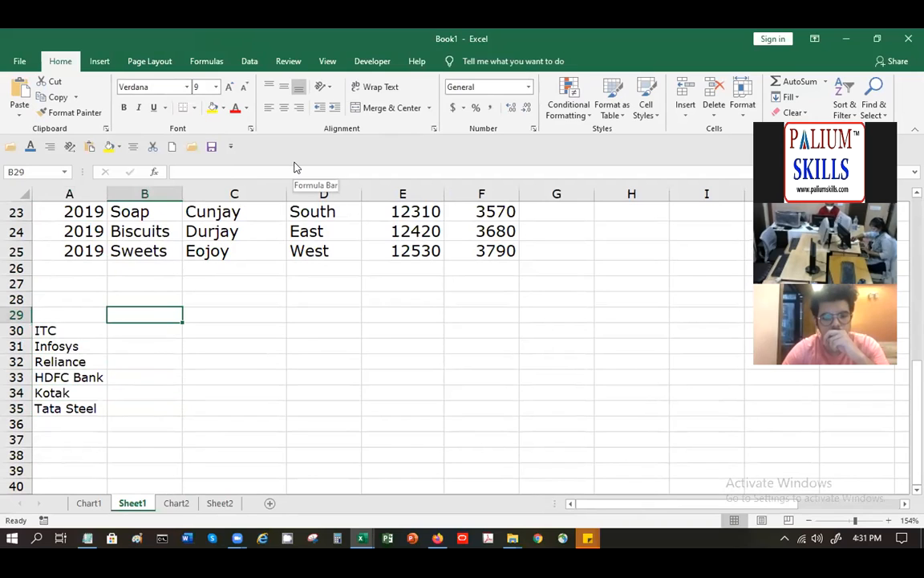
pyautogui.write('Start')
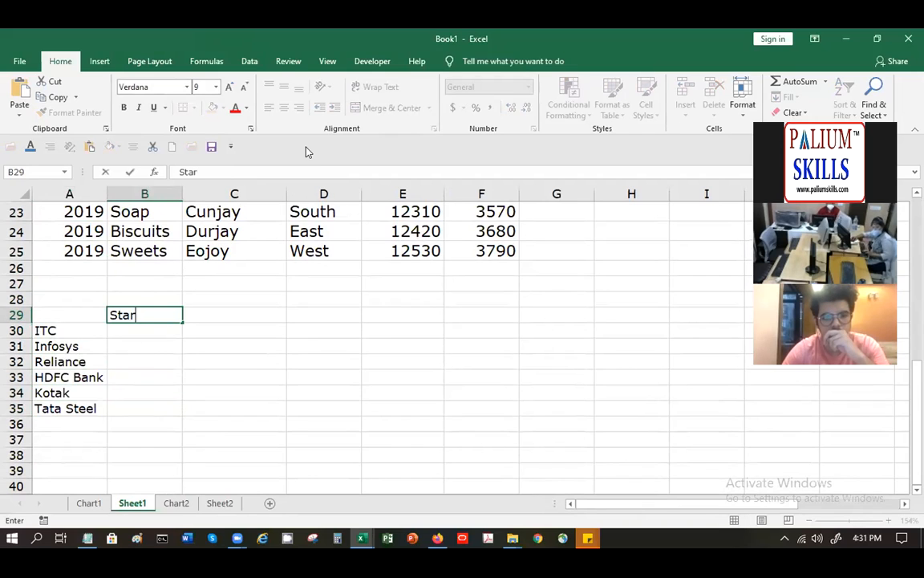
pyautogui.press('Tab')
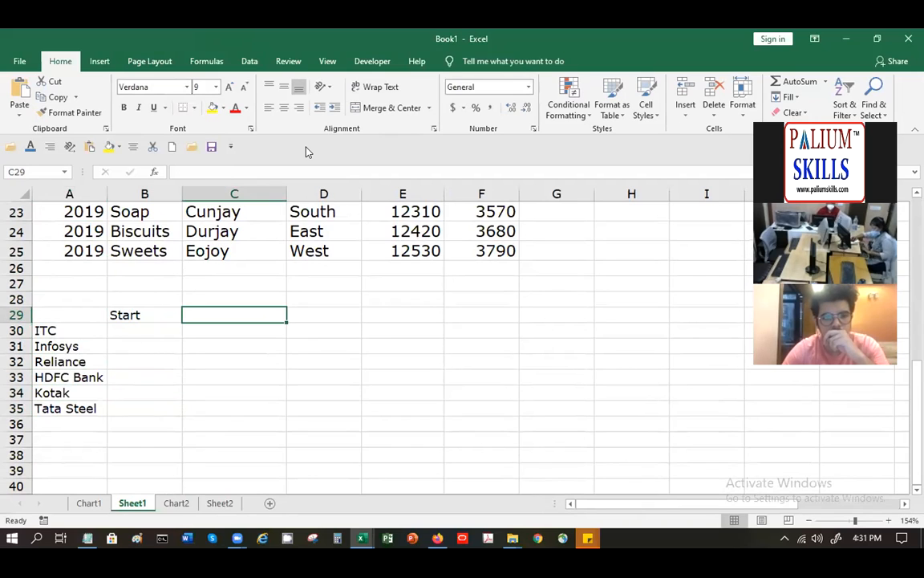
pyautogui.write('High')
pyautogui.press('Tab')
pyautogui.write('Medi')
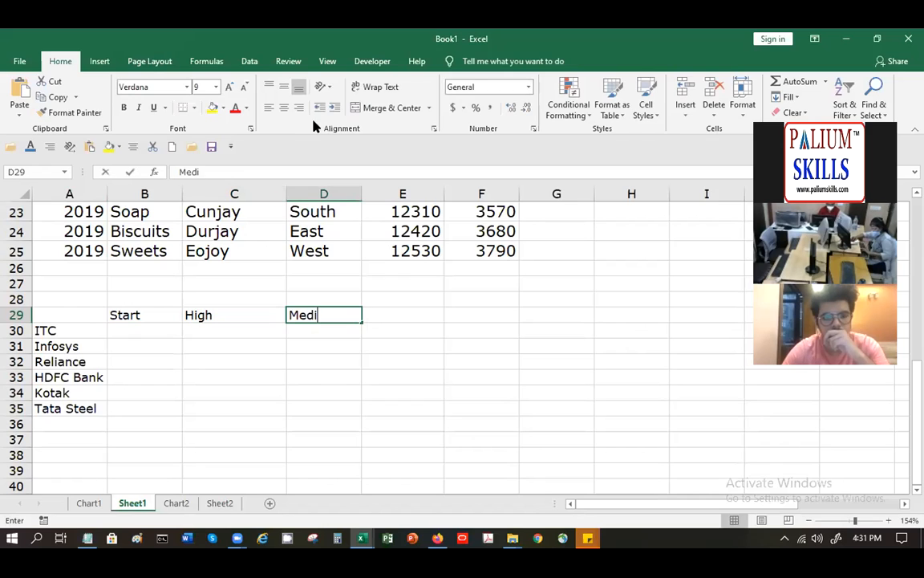
pyautogui.press('BackSpace')
pyautogui.press('BackSpace')
pyautogui.press('BackSpace')
pyautogui.press('BackSpace')
pyautogui.write('Low')
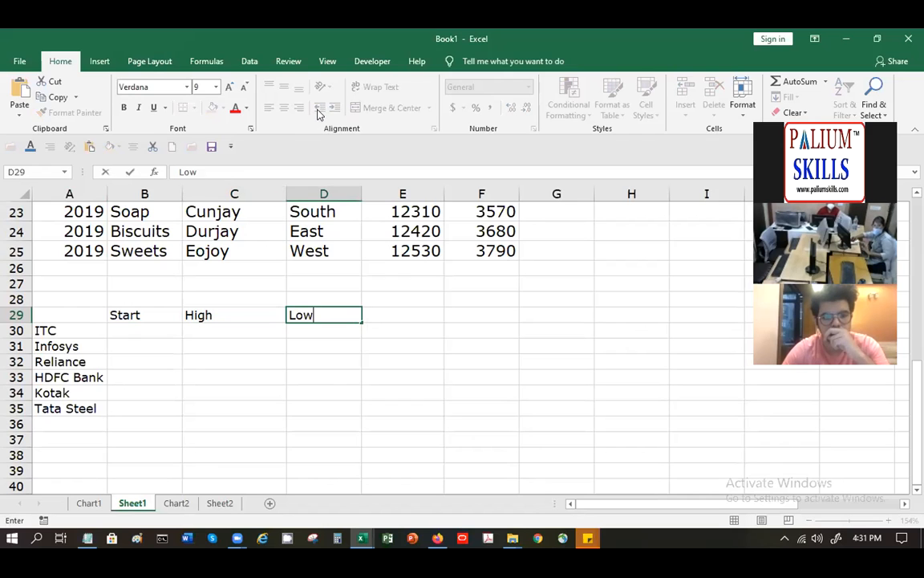
pyautogui.press('Tab')
pyautogui.write('End')
pyautogui.press('Return')
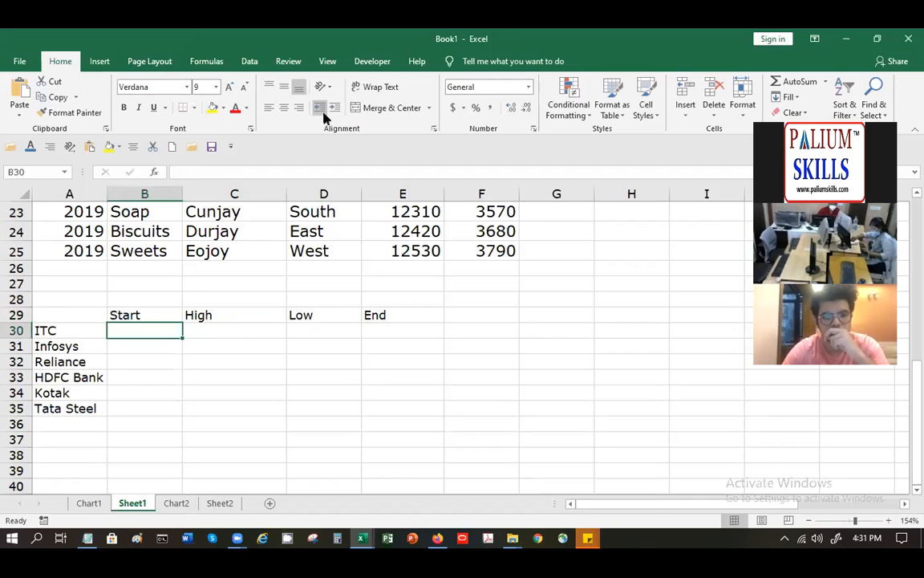
# Step: Fill the ITC row with Start 190, High 200, Low 180 and End 192
pyautogui.write('19')
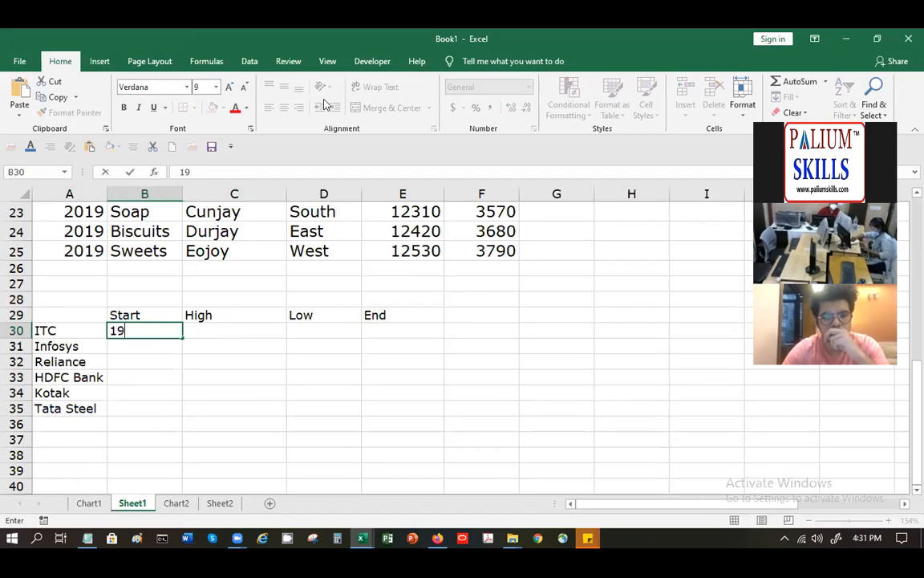
pyautogui.write('0')
pyautogui.press('Tab')
pyautogui.write('2')
pyautogui.press('BackSpace')
pyautogui.write('200')
pyautogui.press('Tab')
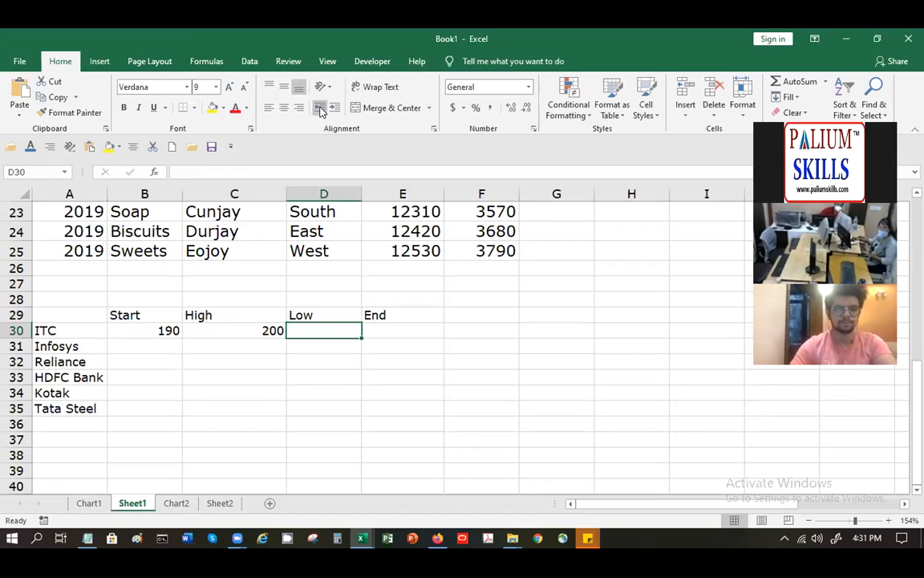
pyautogui.write('180')
pyautogui.press('Tab')
pyautogui.write('192')
pyautogui.press('Return')
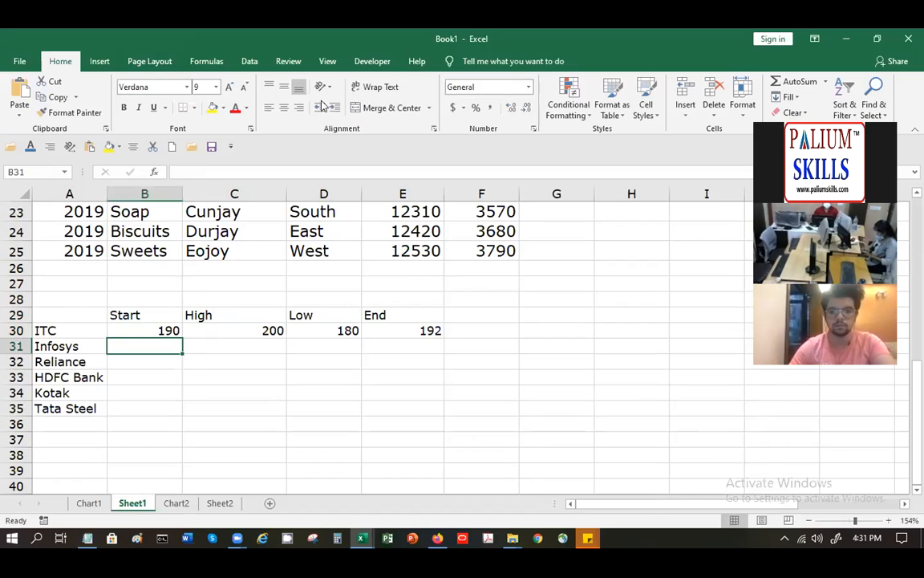
# Step: Fill the Infosys row with Start 1100, High 1150, Low 1080 and End 1105
pyautogui.write('100')
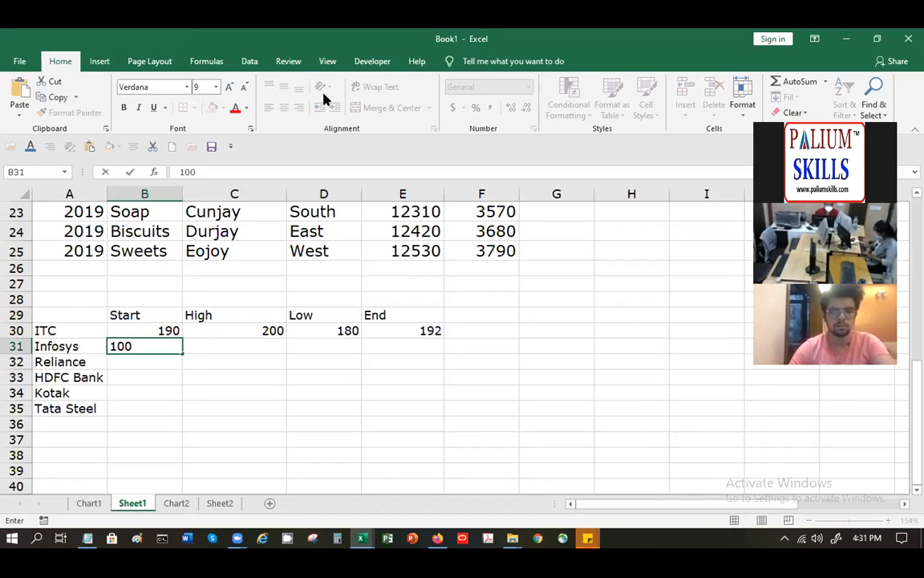
pyautogui.write('00')
pyautogui.press('Tab')
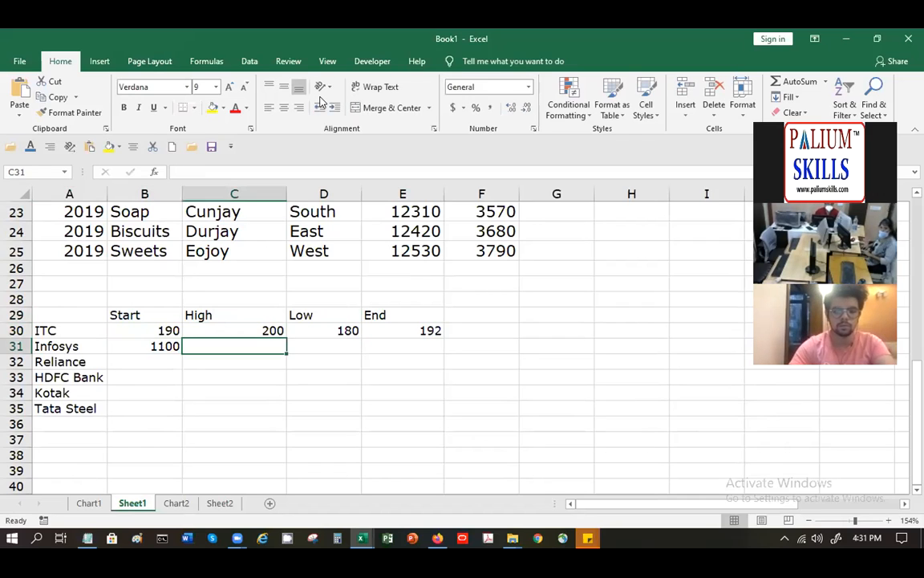
pyautogui.write('1150')
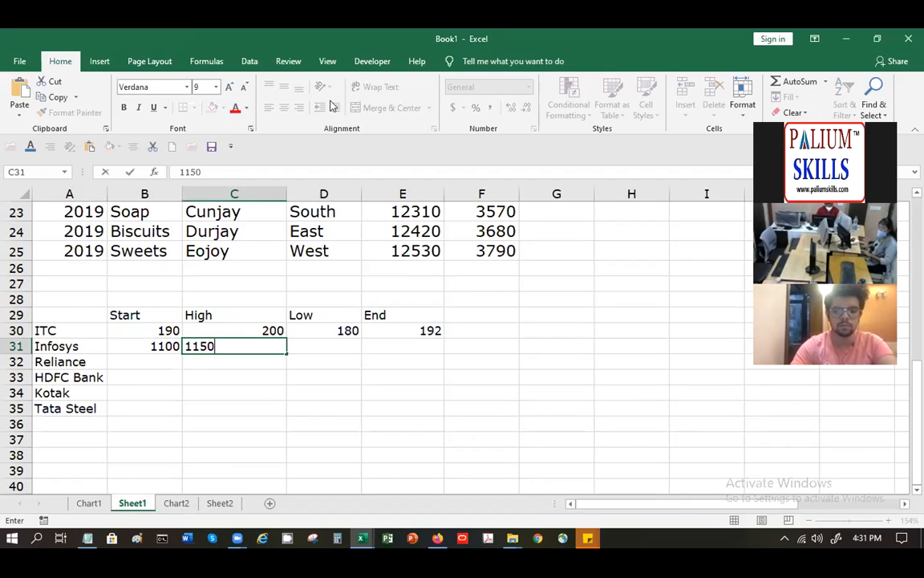
pyautogui.press('Tab')
pyautogui.write('10')
pyautogui.write('89')
pyautogui.press('BackSpace')
pyautogui.write('0')
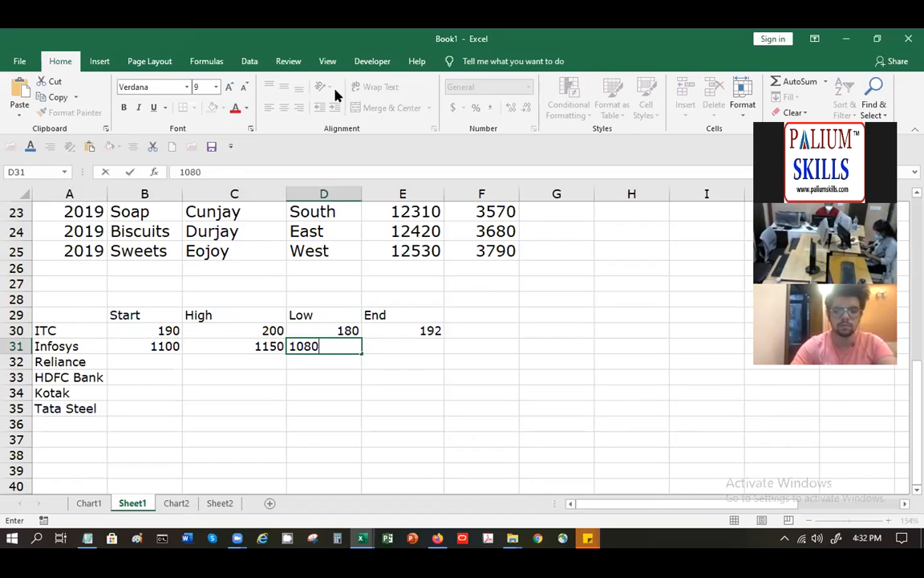
pyautogui.press('Tab')
pyautogui.write('11')
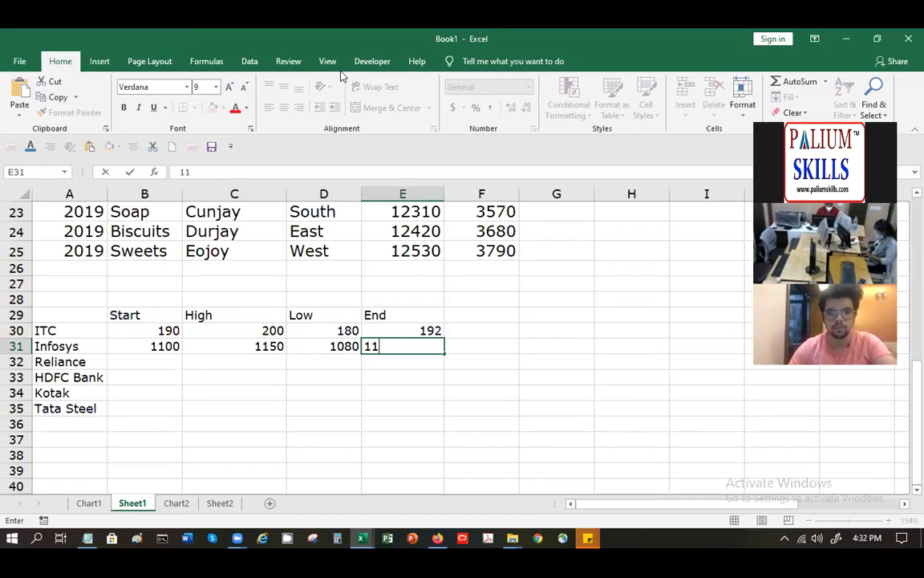
pyautogui.write('0')
pyautogui.press('BackSpace')
pyautogui.write('05')
pyautogui.press('Return')
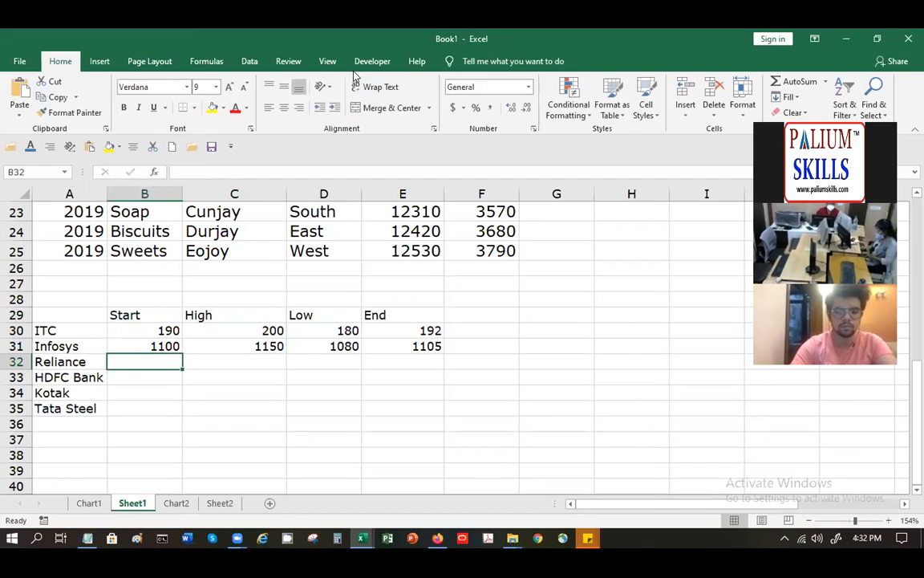
# Step: Fill the Reliance row with Start 1950, High 1990, Low 1920 and End 1940
pyautogui.write('190')
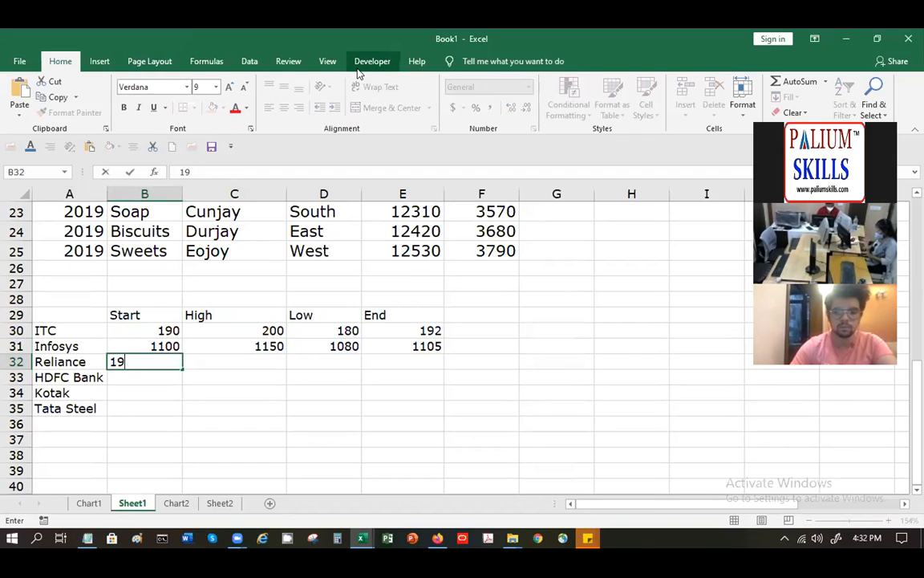
pyautogui.press('Tab')
pyautogui.write('1')
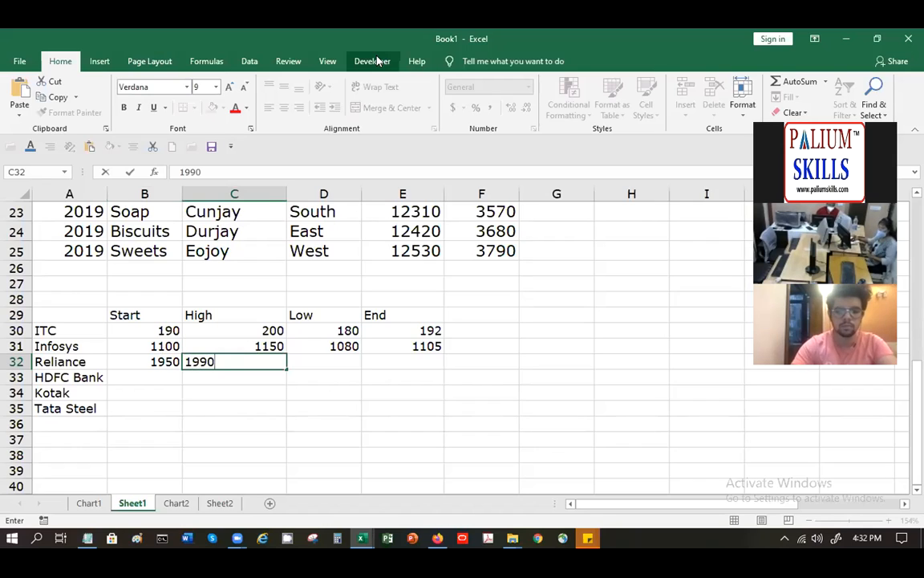
pyautogui.press('Tab')
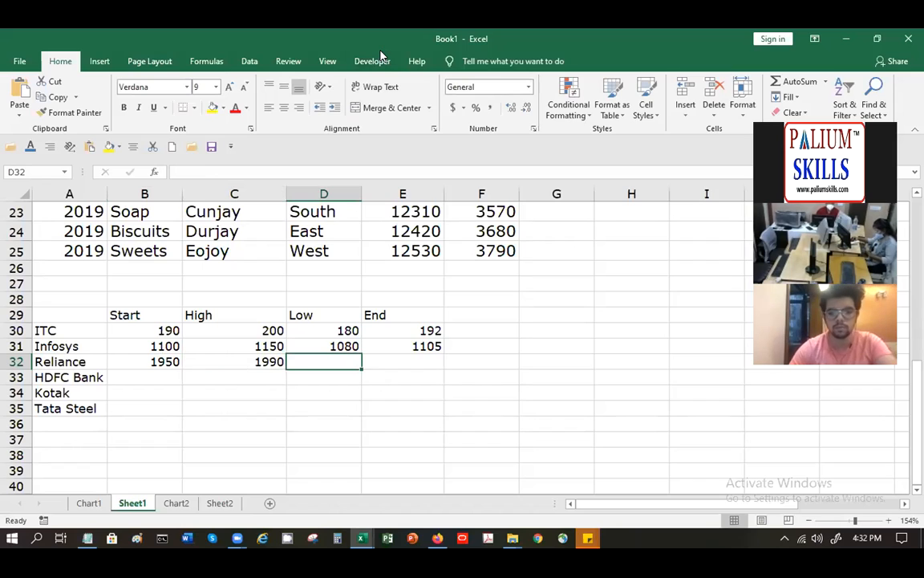
pyautogui.write('1920')
pyautogui.press('Tab')
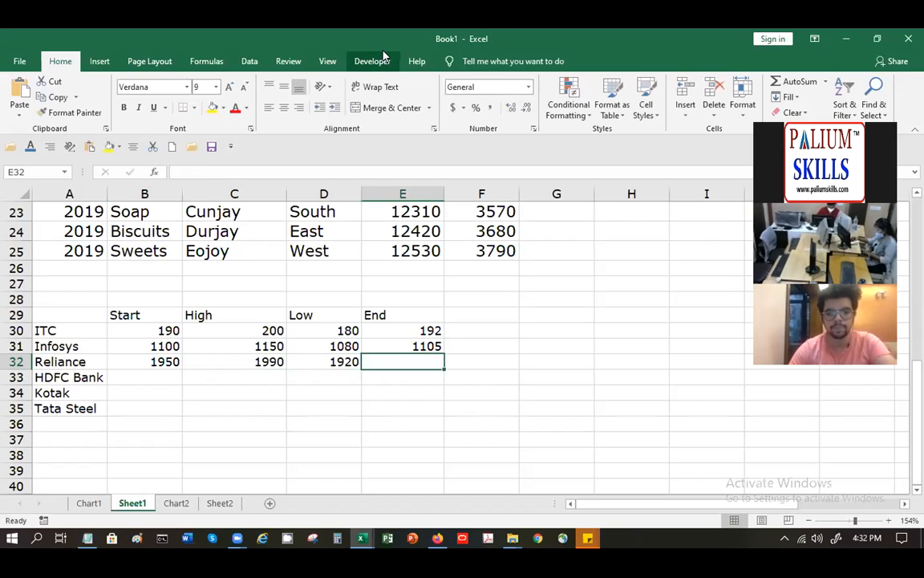
pyautogui.write('1940')
pyautogui.press('Return')
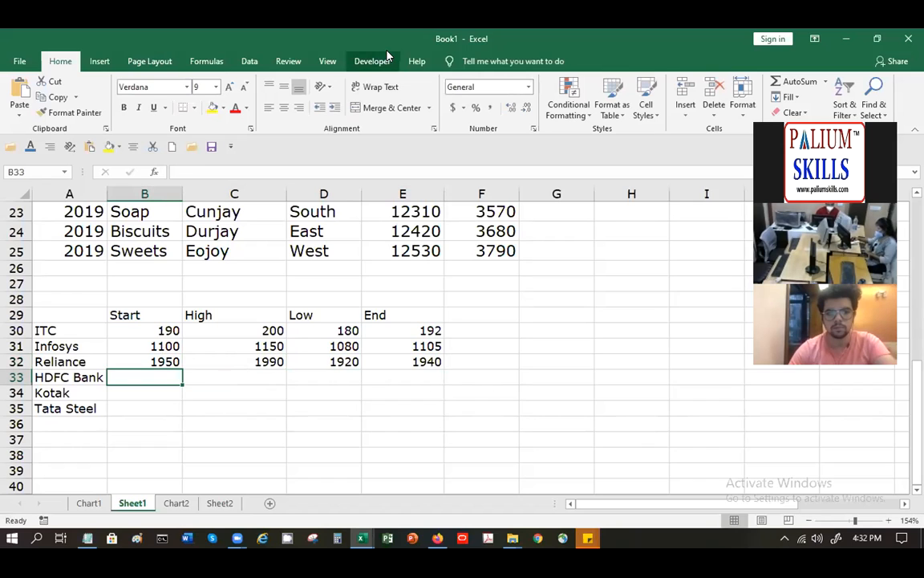
# Step: Fill the HDFC Bank row with Start 1300, High 1400, Low 1260 and End 1320
pyautogui.write('1300')
pyautogui.press('Tab')
pyautogui.write('12')
pyautogui.press('BackSpace')
pyautogui.press('BackSpace')
pyautogui.write('1400')
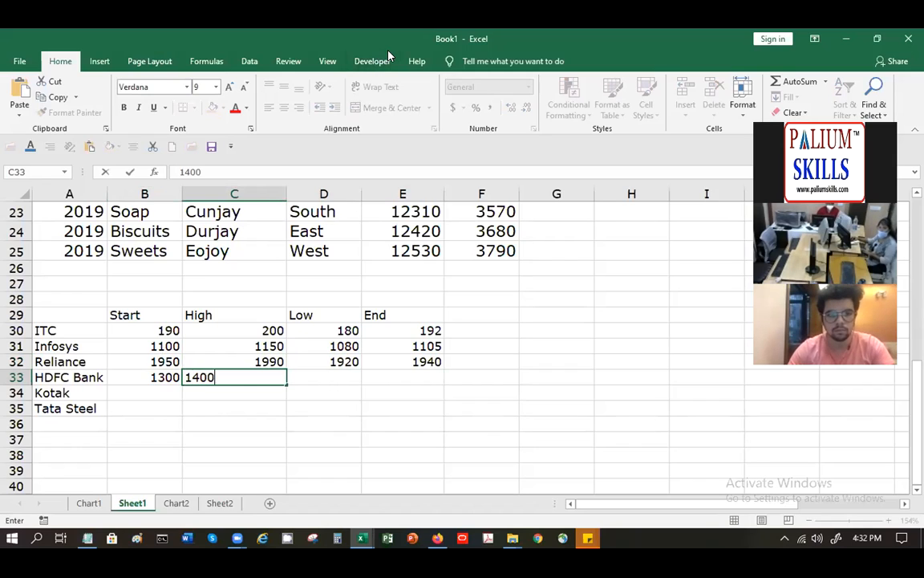
pyautogui.press('Tab')
pyautogui.write('12')
pyautogui.write('5')
pyautogui.press('BackSpace')
pyautogui.write('60')
pyautogui.press('Tab')
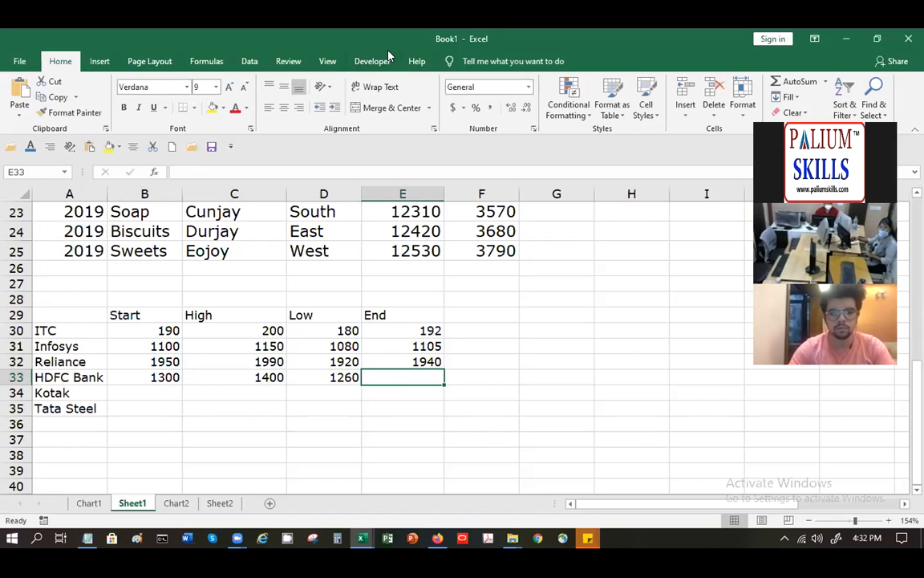
pyautogui.write('1320')
pyautogui.press('Return')
# Step: Enter Start 1800 and High 1860 in the Kotak row
pyautogui.write('1800')
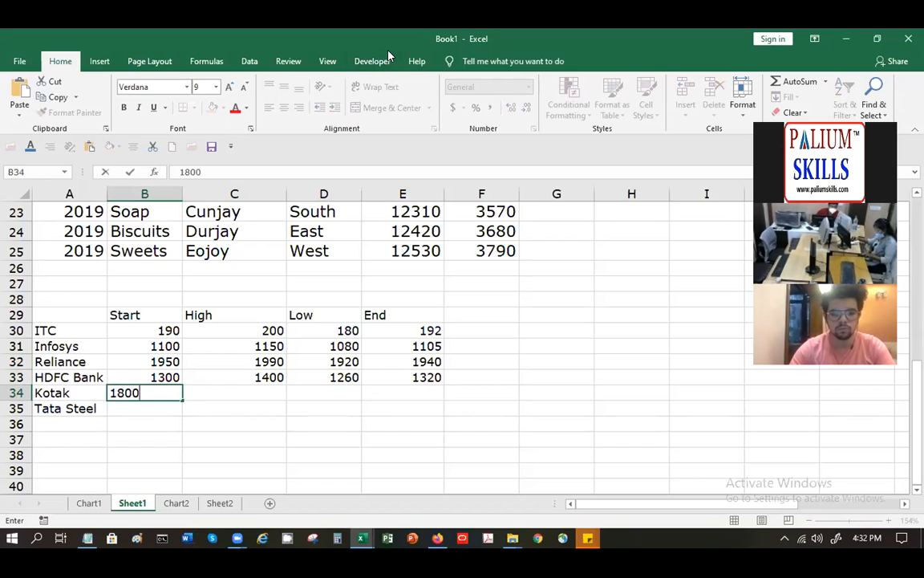
pyautogui.press('Tab')
pyautogui.write('1')
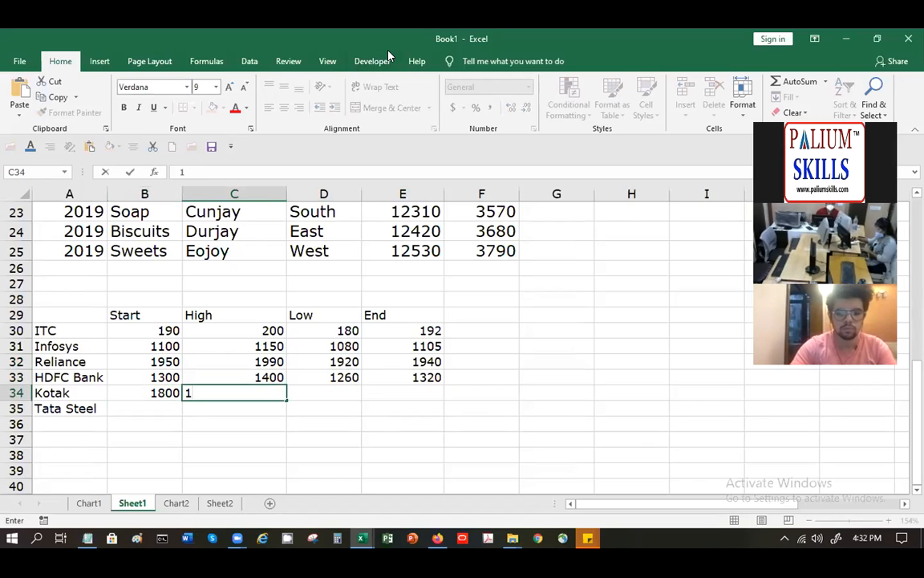
pyautogui.write('6')
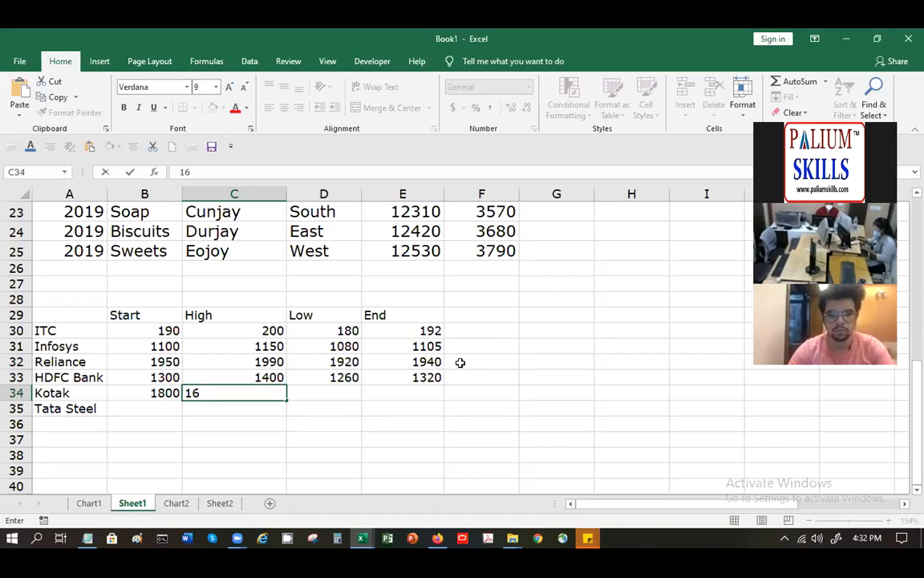
pyautogui.press('Return')
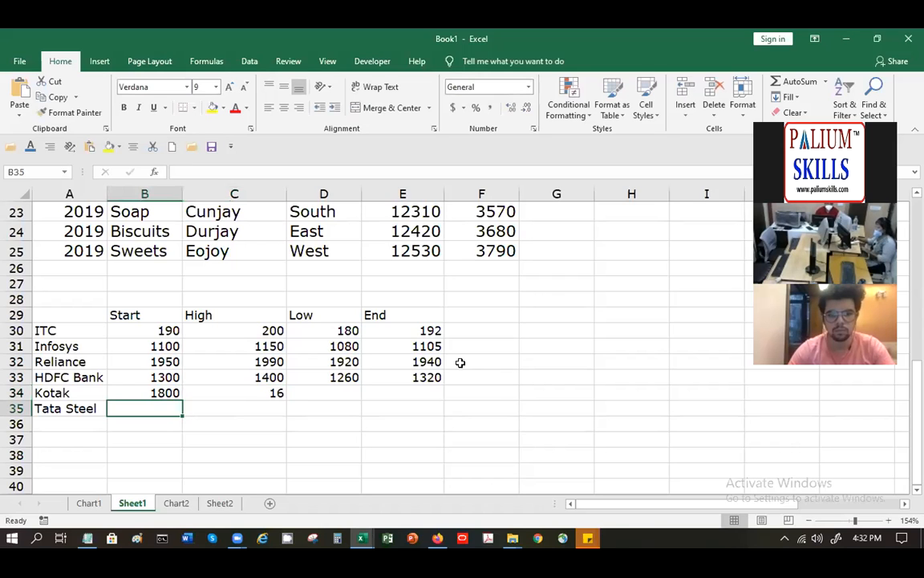
pyautogui.click(870, 520)
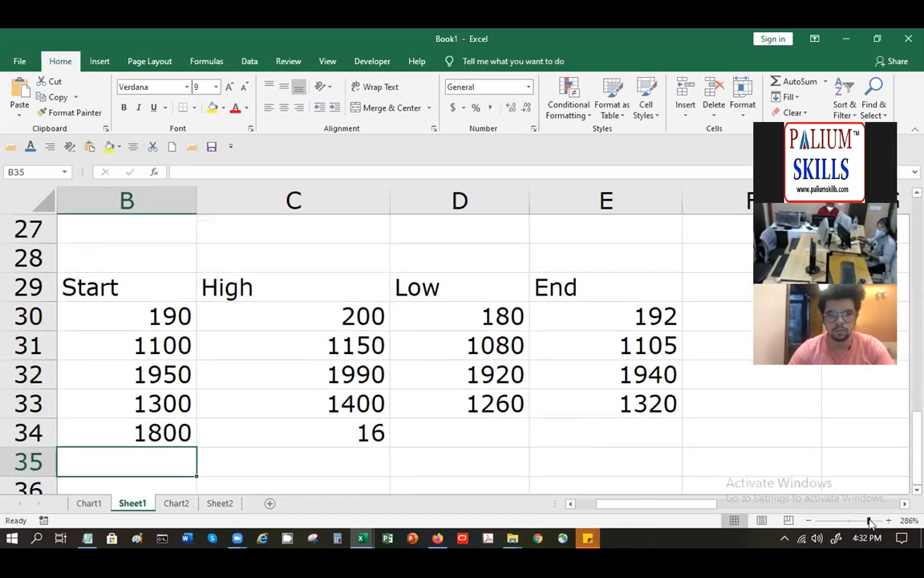
pyautogui.click(355, 434)
pyautogui.write('1')
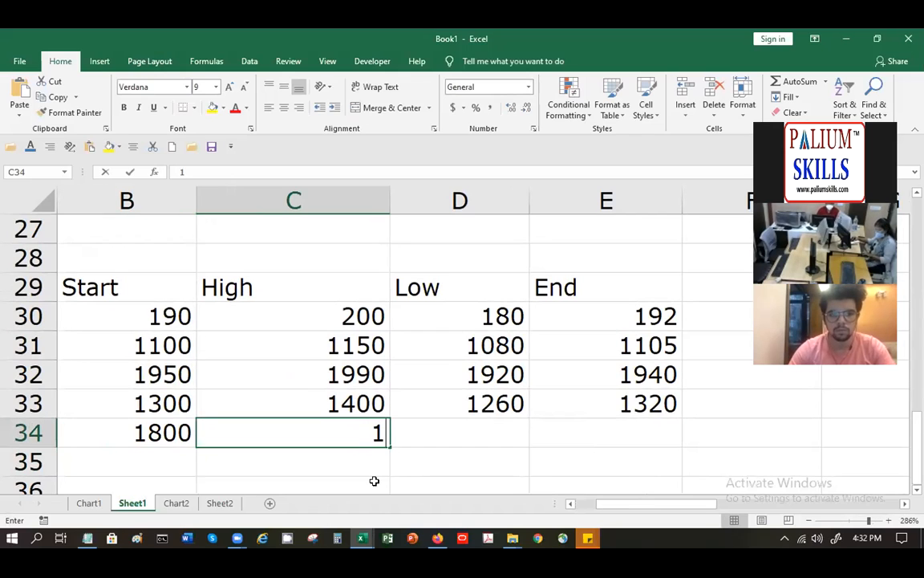
pyautogui.write('860')
pyautogui.press('Tab')
pyautogui.write('1')
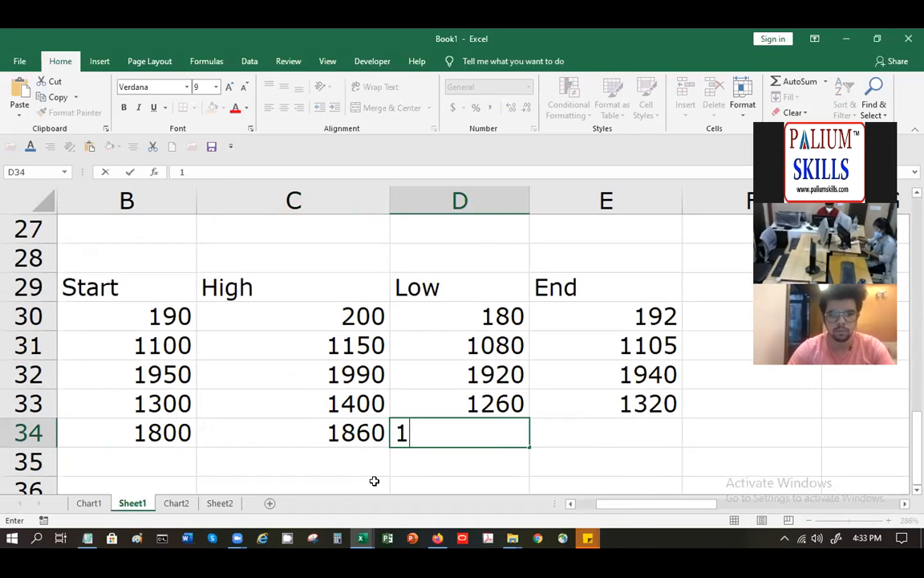
pyautogui.press('BackSpace')
pyautogui.write('760')
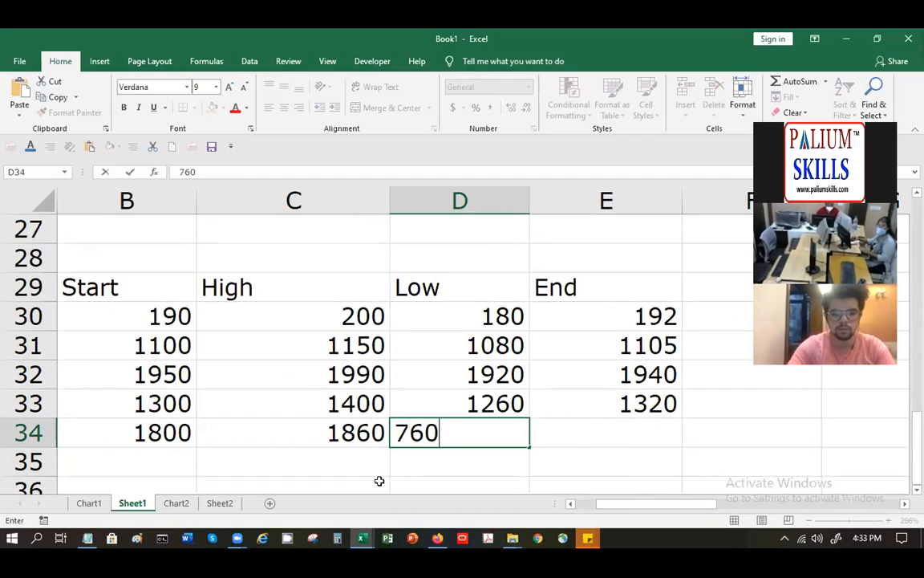
pyautogui.press('Tab')
pyautogui.hotkey('shift', 'Tab')
pyautogui.write('11760')
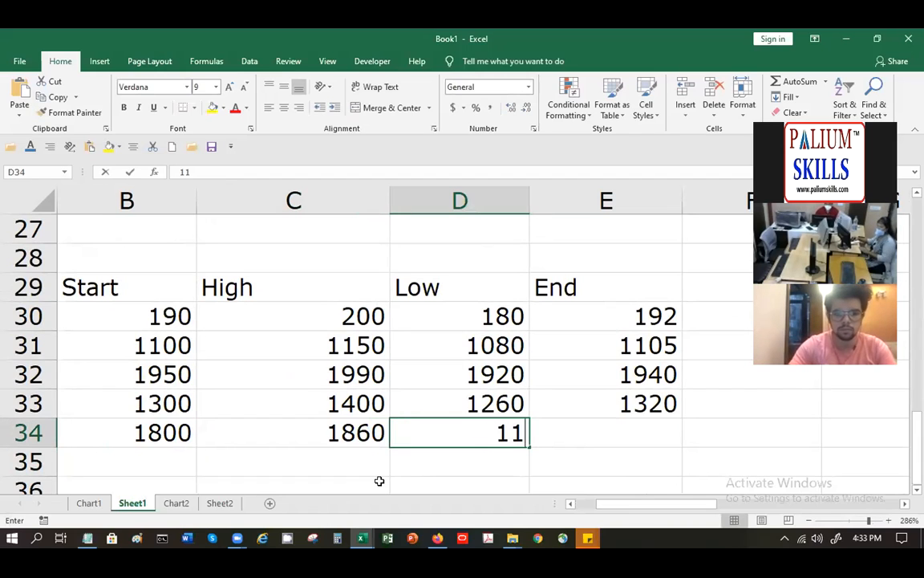
pyautogui.press('Tab')
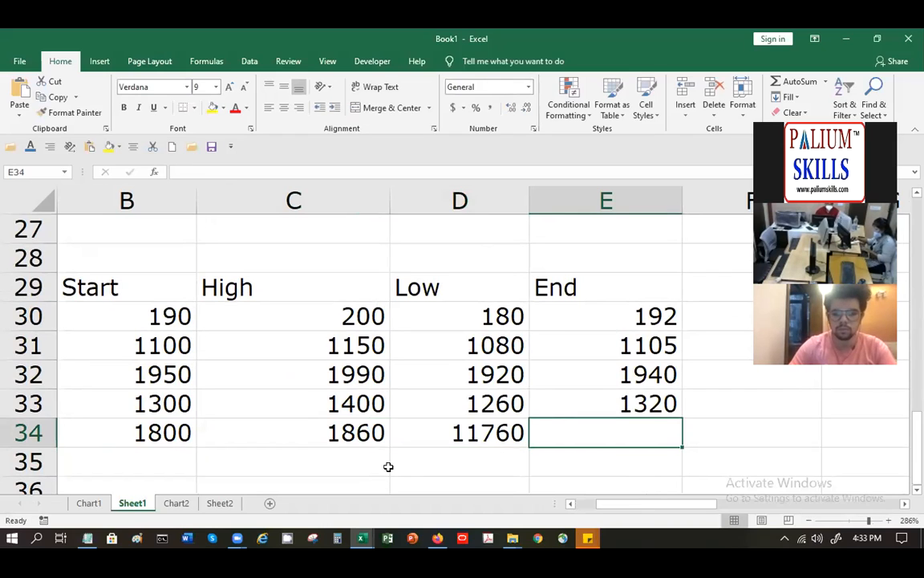
pyautogui.hotkey('shift', 'Tab')
# Step: Complete the Kotak row with Low 1760 and End 1820
pyautogui.write('1760')
pyautogui.press('Tab')
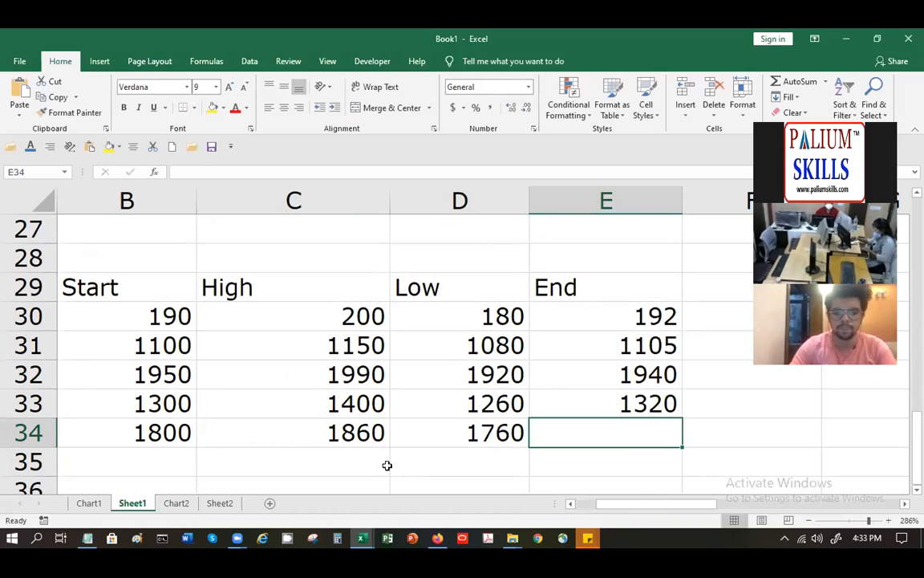
pyautogui.write('1820')
pyautogui.click(387, 465)
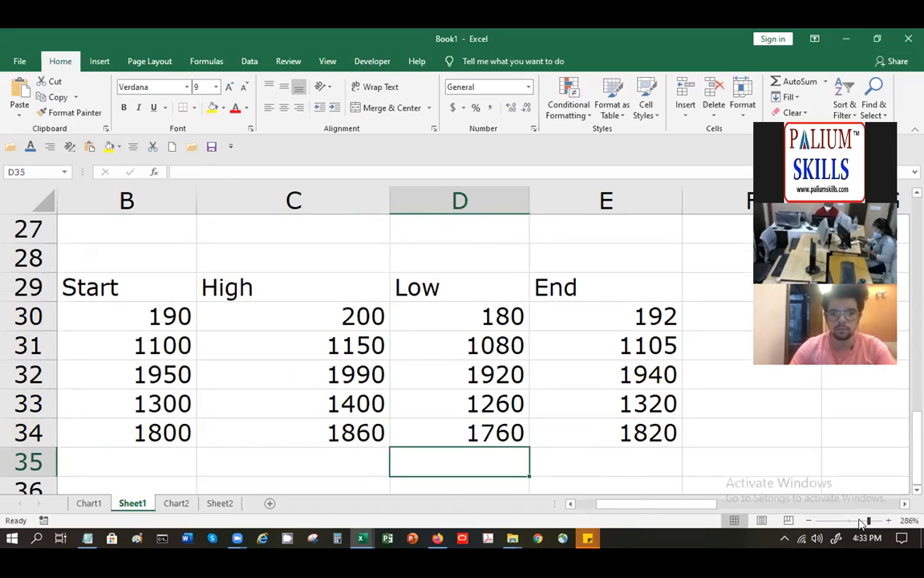
# Step: Enter Start 525 and High 578 in the Tata Steel row
pyautogui.click(861, 522)
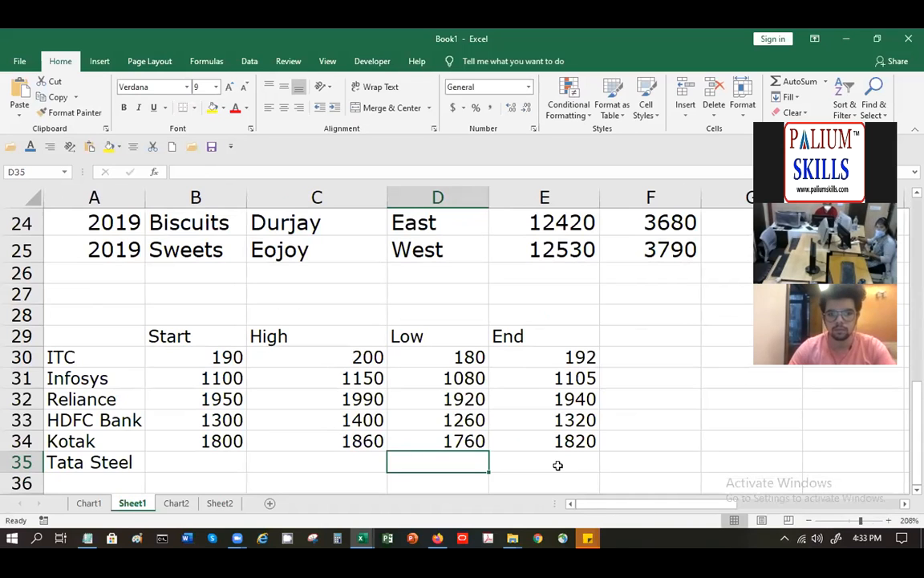
pyautogui.press('Down')
pyautogui.press('Down')
pyautogui.press('Up')
pyautogui.press('Up')
pyautogui.press('Left')
pyautogui.press('Left')
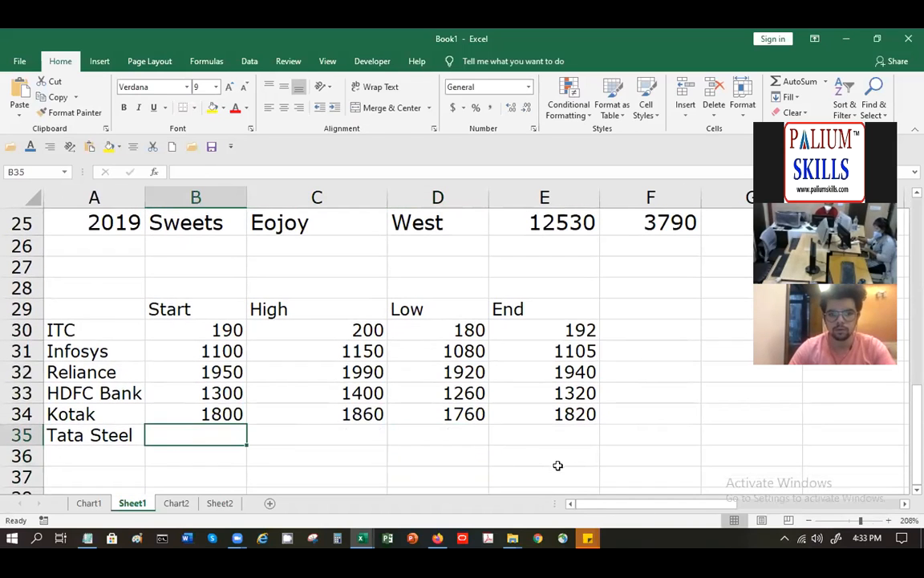
pyautogui.write('525')
pyautogui.press('Tab')
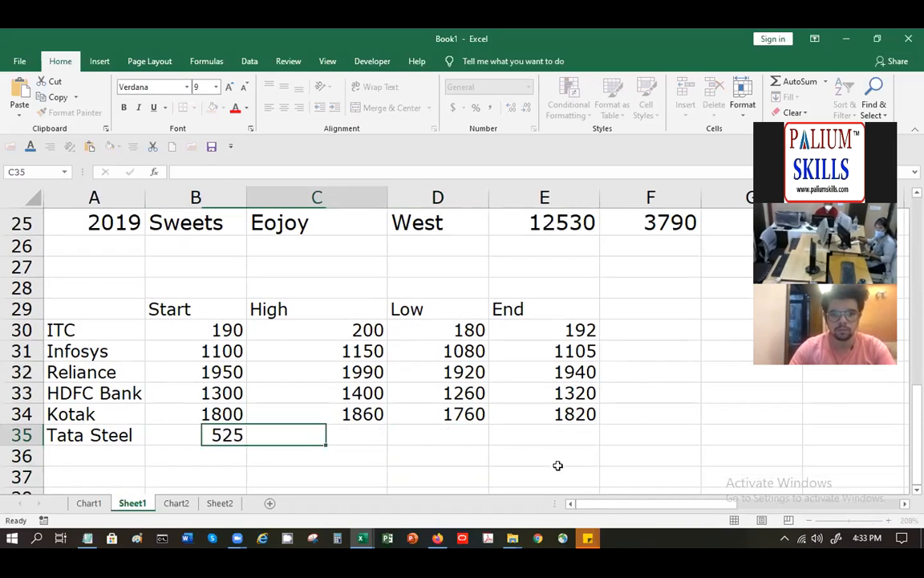
pyautogui.write('1')
pyautogui.press('BackSpace')
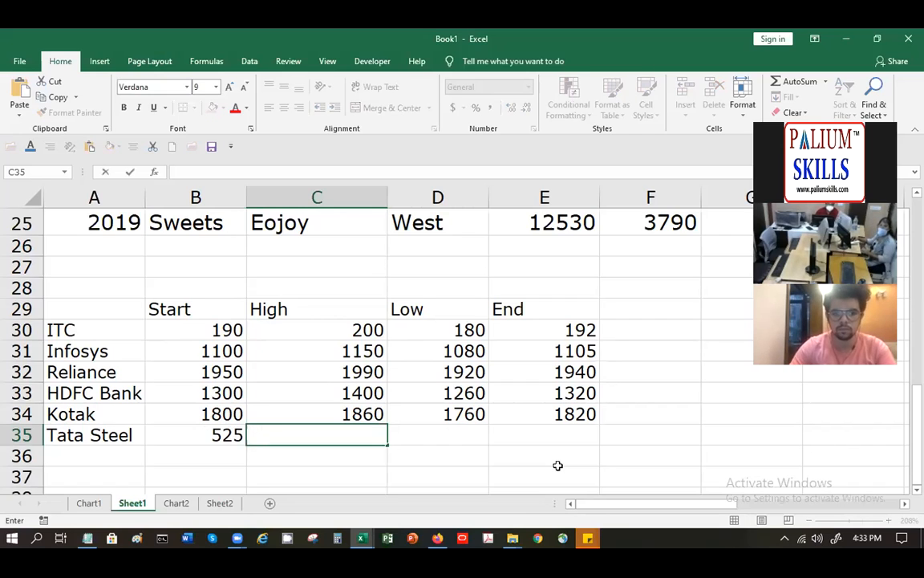
pyautogui.write('57')
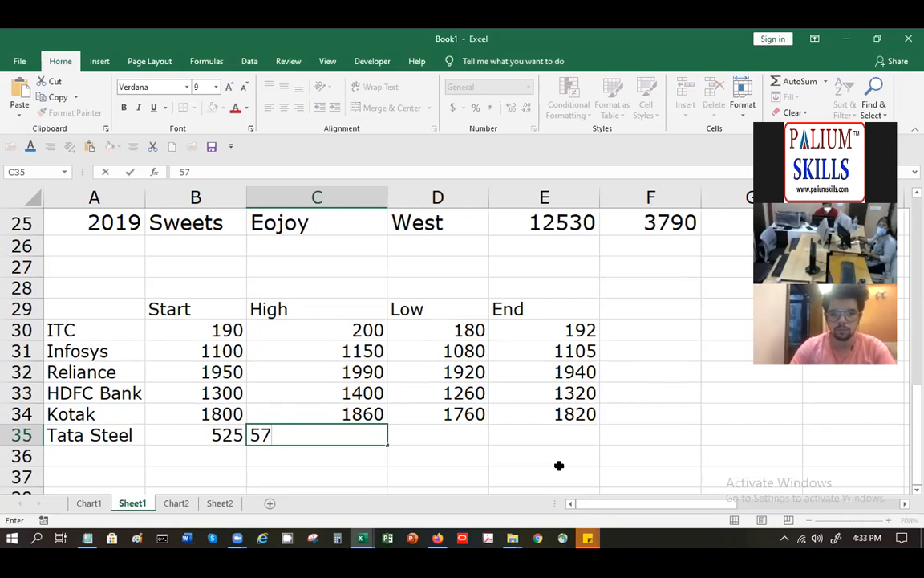
pyautogui.write('8')
pyautogui.press('Tab')
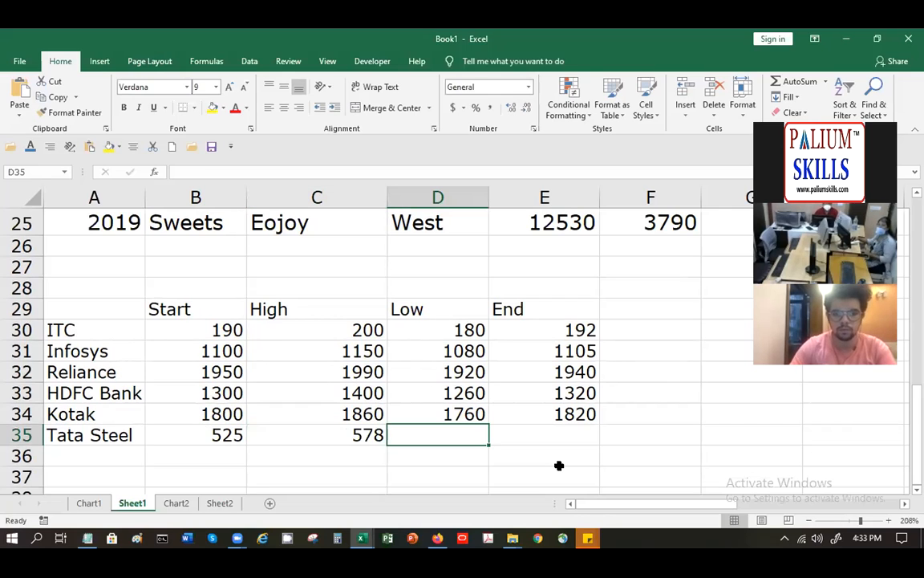
# Step: Complete the Tata Steel row with Low 510 and End 470
pyautogui.write('510')
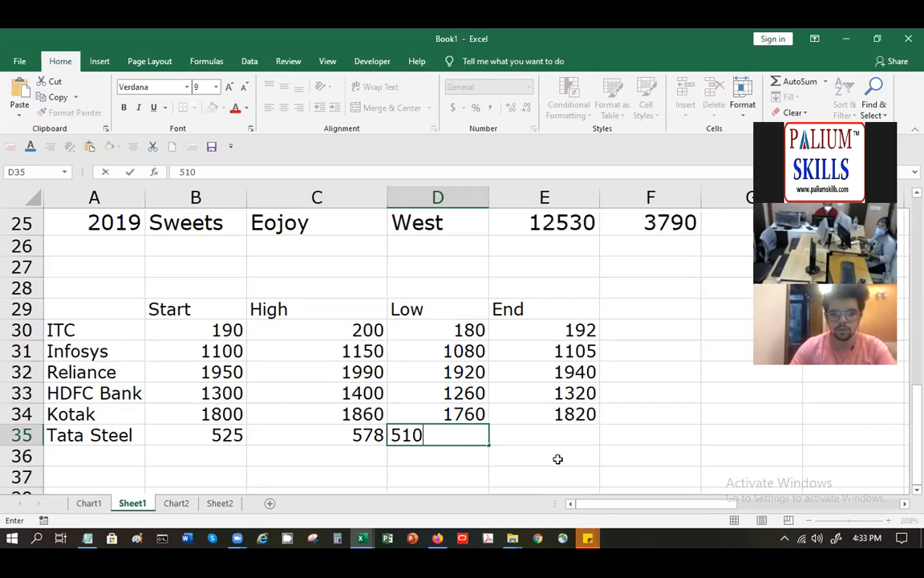
pyautogui.press('Tab')
pyautogui.write('470')
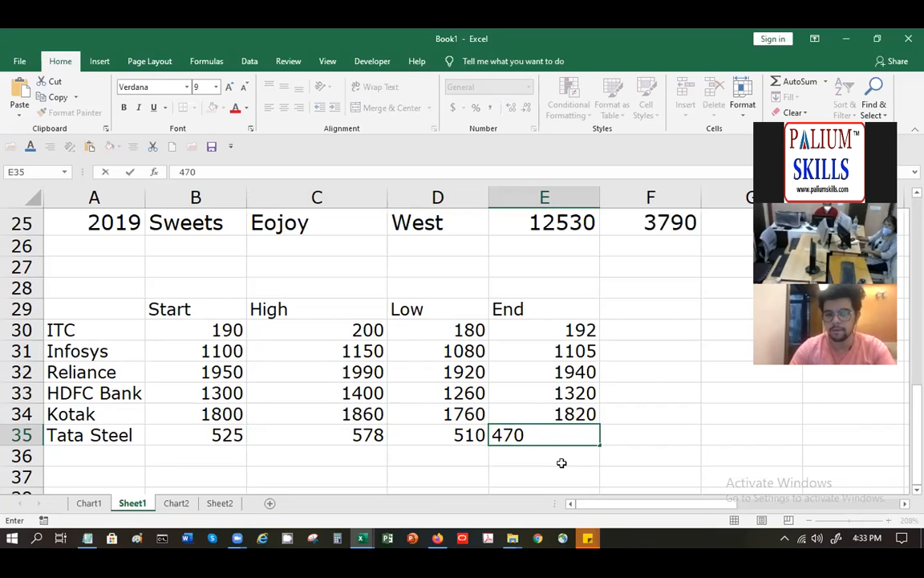
pyautogui.press('Return')
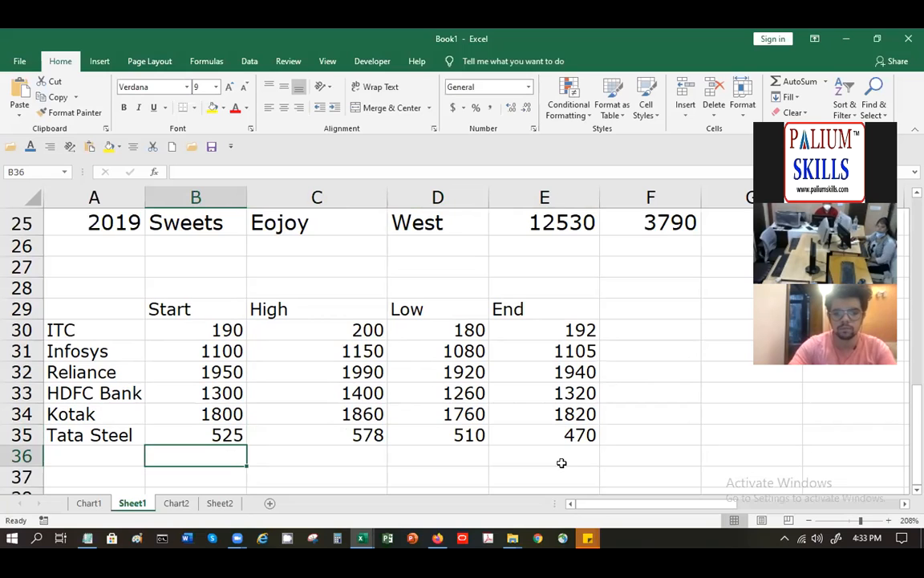
# Step: Open the recommended charts for the company price table in A29:E35
pyautogui.moveTo(115, 312); pyautogui.dragTo(461, 374)
pyautogui.moveTo(514, 447); pyautogui.dragTo(535, 437)
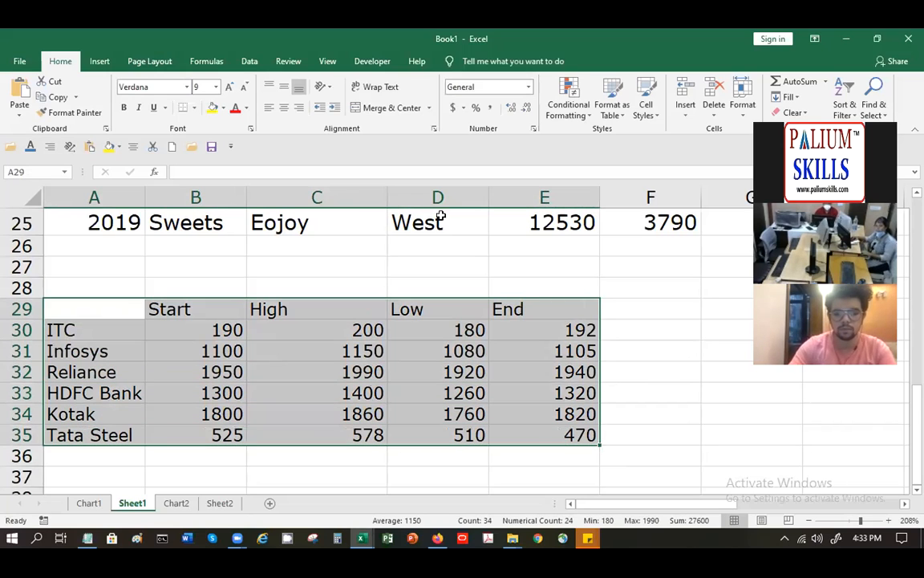
pyautogui.click(107, 61)
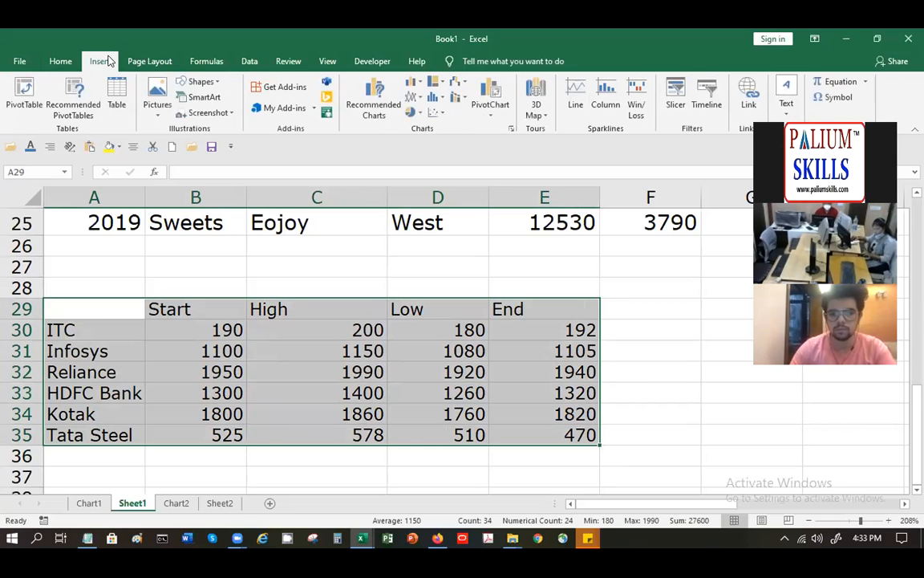
pyautogui.click(372, 88)
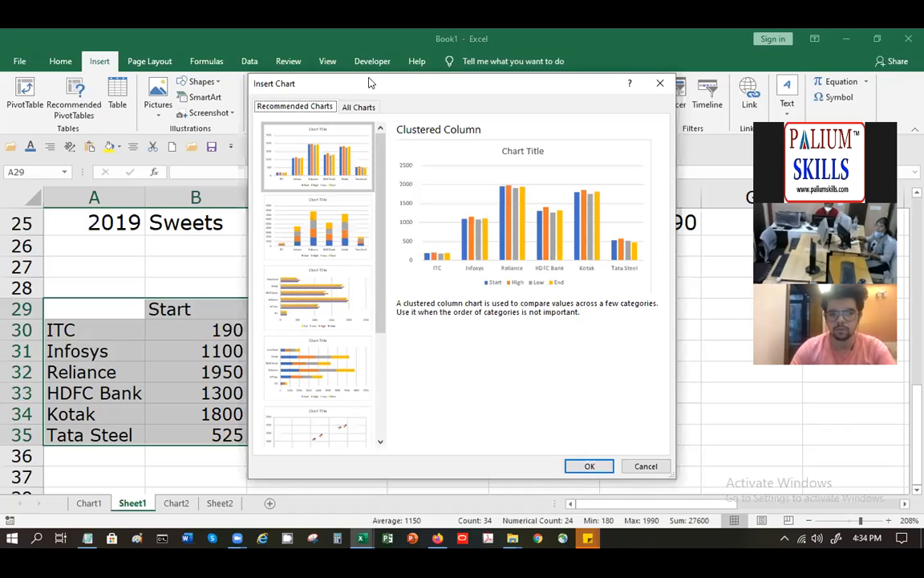
# Step: Preview the recommended stacked column, stacked bar, clustered bar, Pareto and scatter charts for the company price table
pyautogui.click(334, 259)
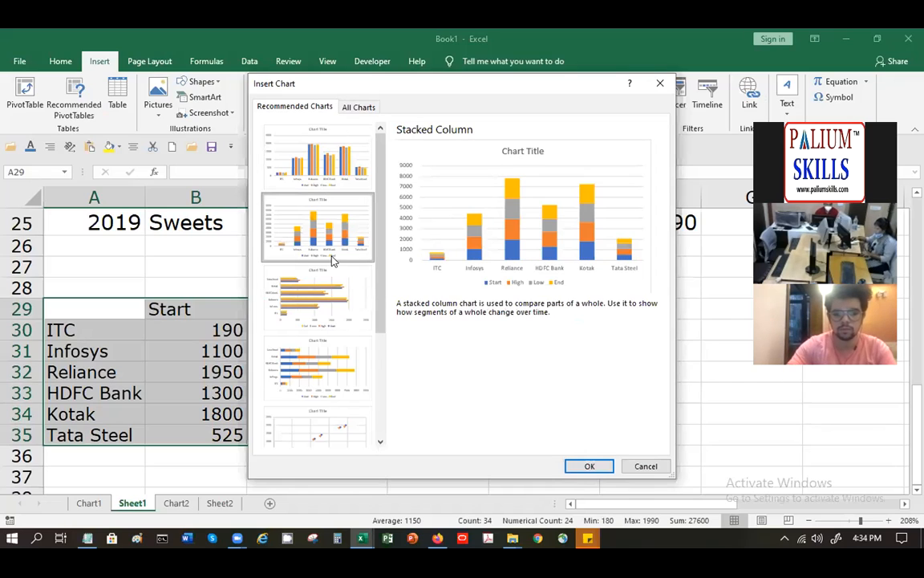
pyautogui.click(327, 322)
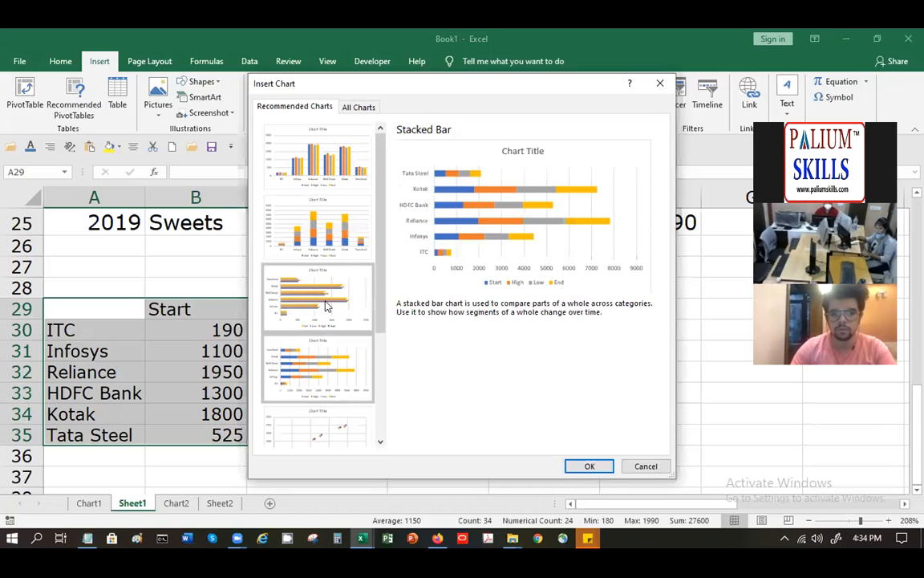
pyautogui.click(327, 306)
pyautogui.click(380, 356)
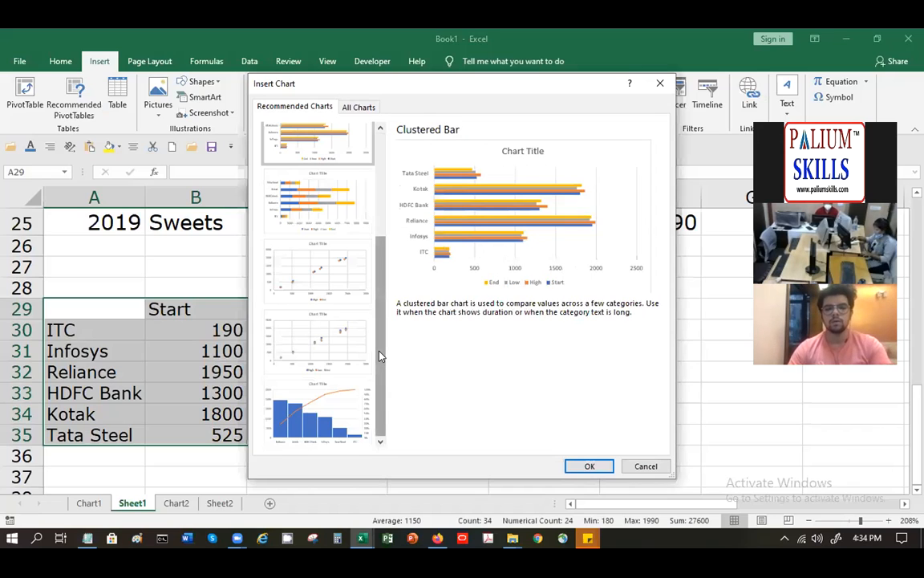
pyautogui.click(340, 397)
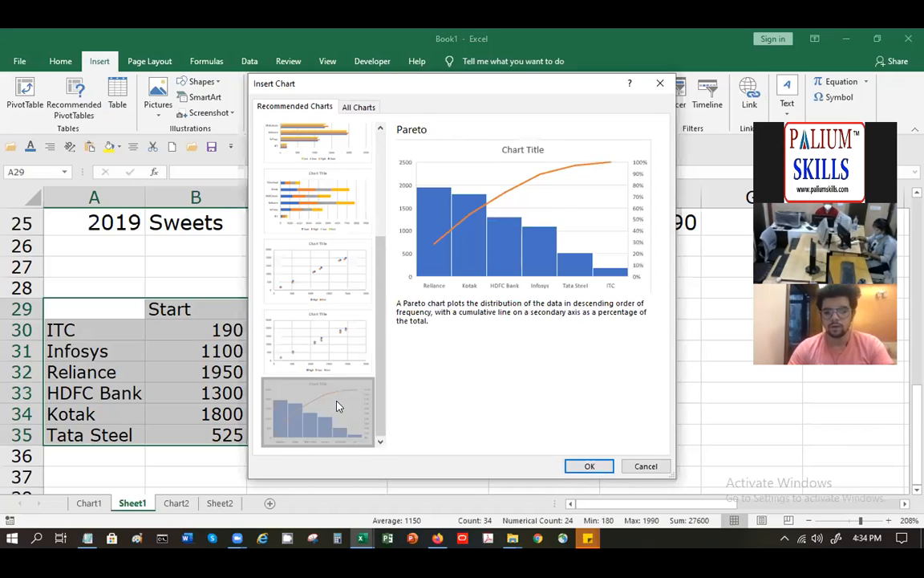
pyautogui.click(334, 287)
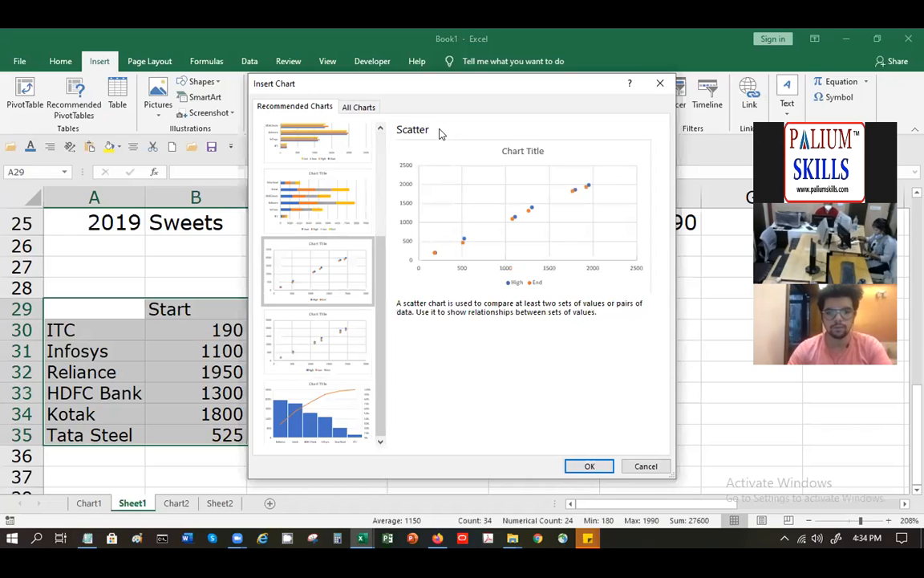
pyautogui.click(344, 327)
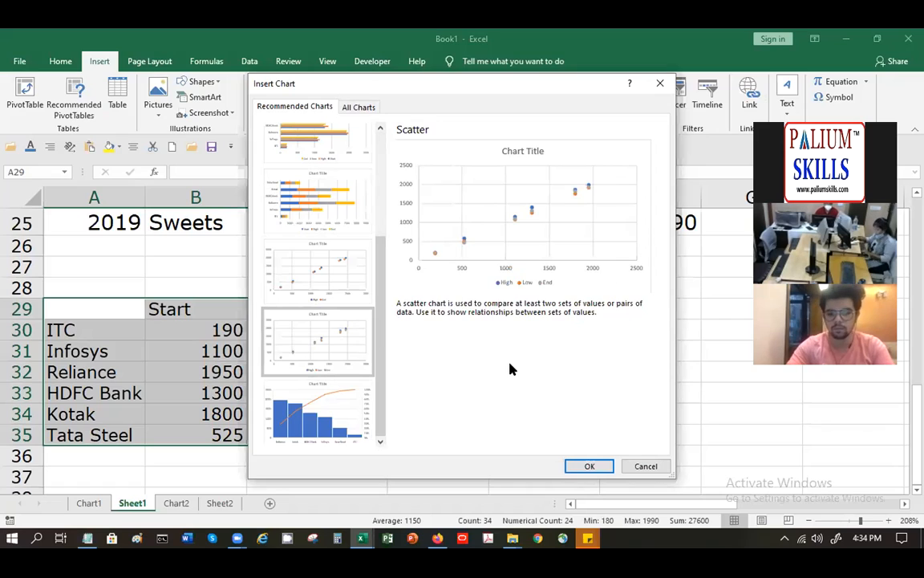
# Step: Preview the stock chart variants from High-Low-Close to Volume-Open-High-Low-Close and close the chart dialog without inserting one
pyautogui.click(361, 105)
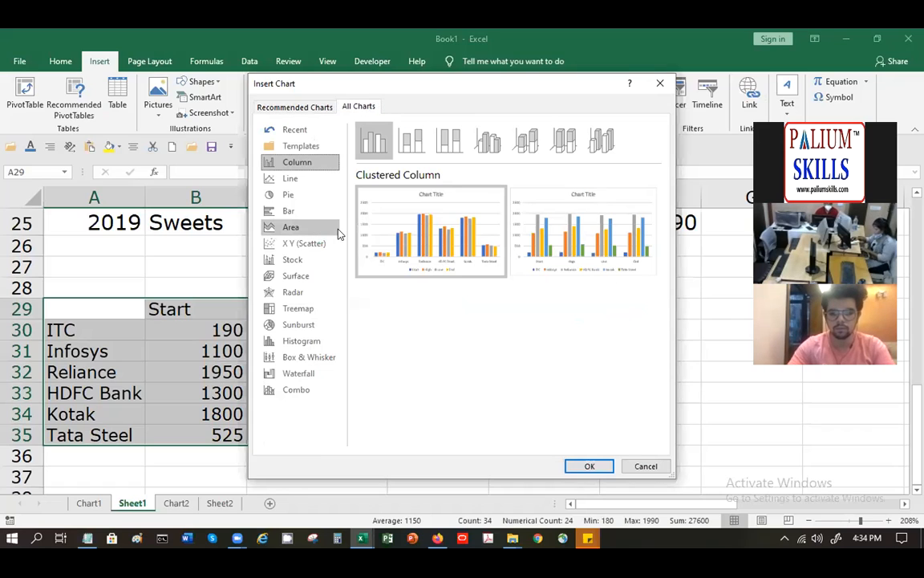
pyautogui.click(305, 261)
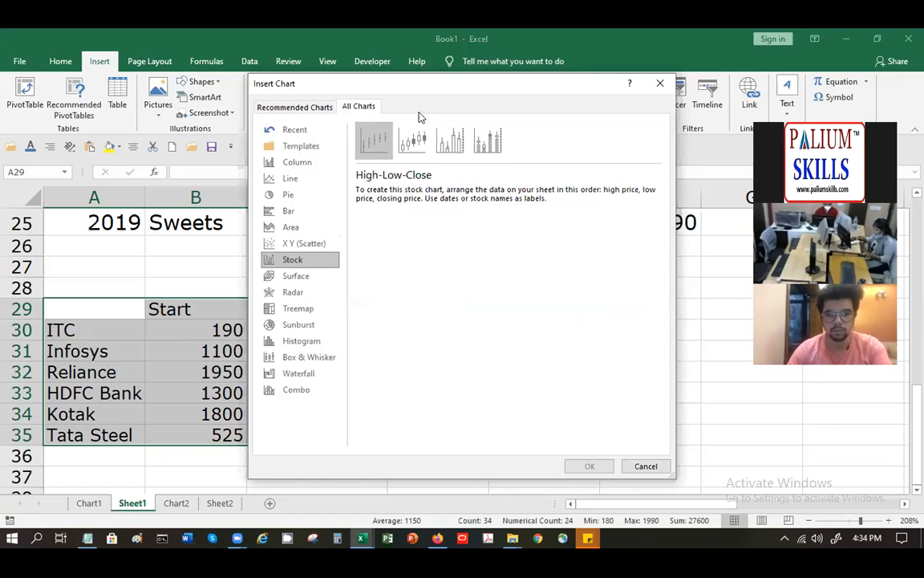
pyautogui.click(410, 150)
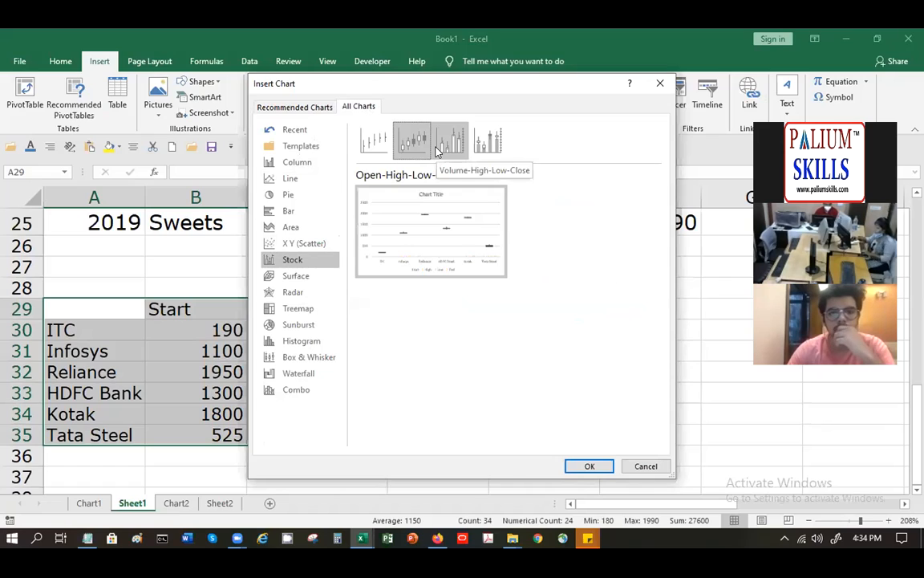
pyautogui.click(440, 152)
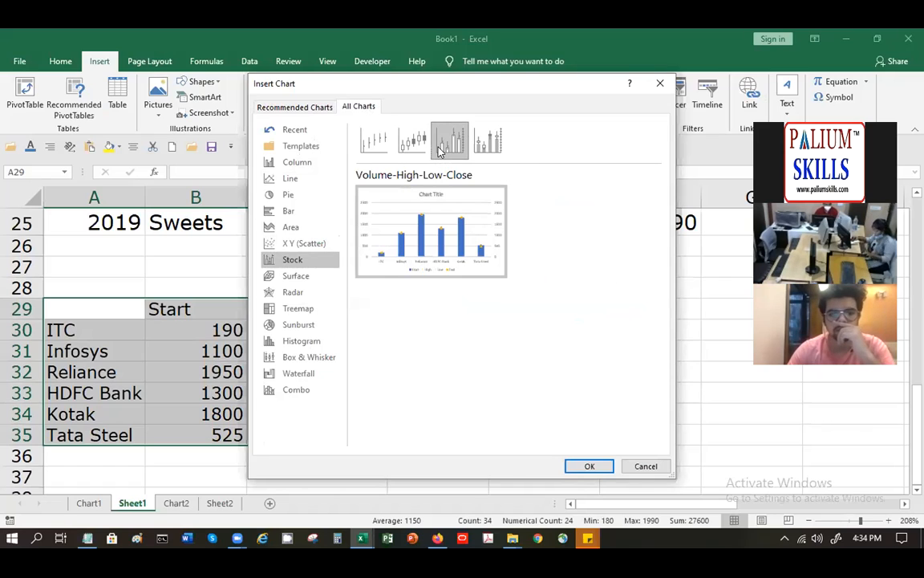
pyautogui.click(481, 143)
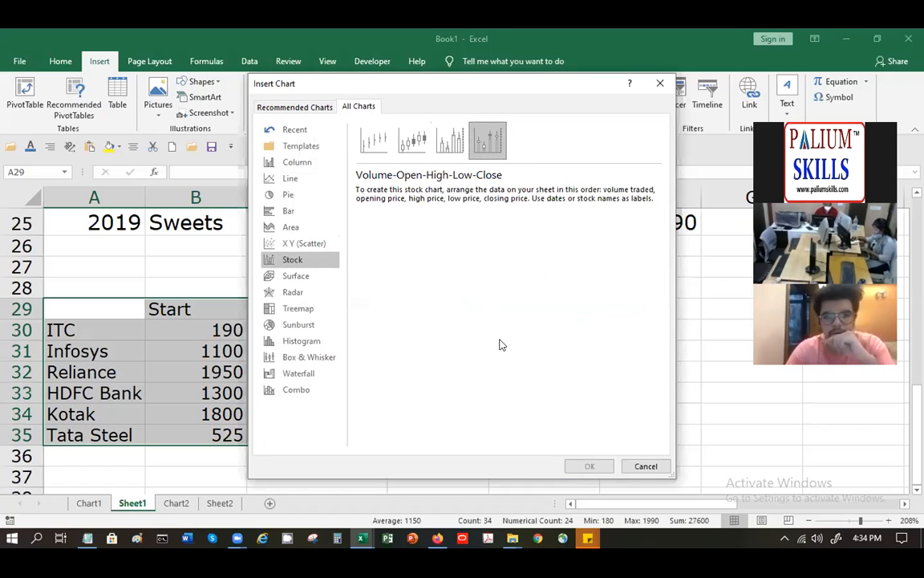
pyautogui.click(642, 468)
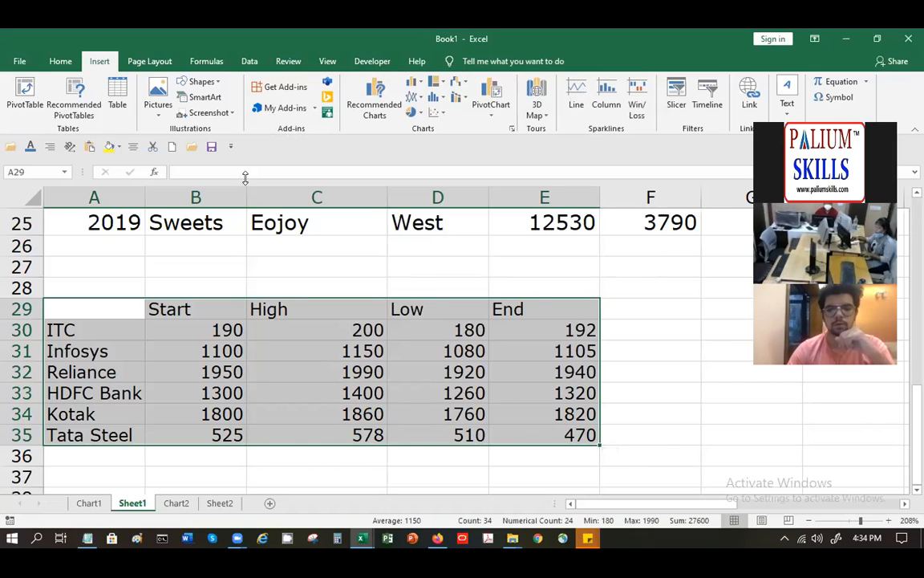
# Step: Widen column B slightly and narrow columns C and D
pyautogui.moveTo(246, 192); pyautogui.dragTo(261, 193)
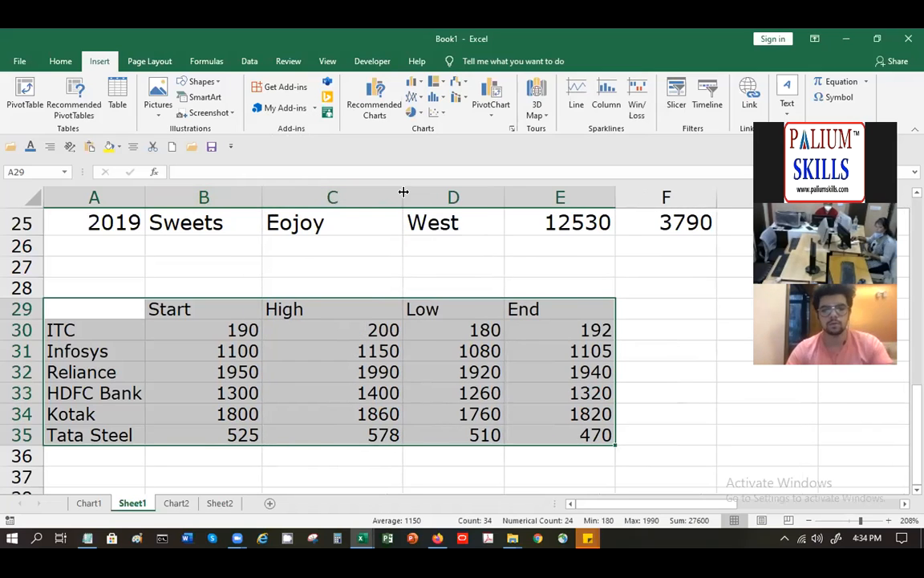
pyautogui.moveTo(403, 193); pyautogui.dragTo(401, 193)
pyautogui.moveTo(503, 196); pyautogui.dragTo(484, 196)
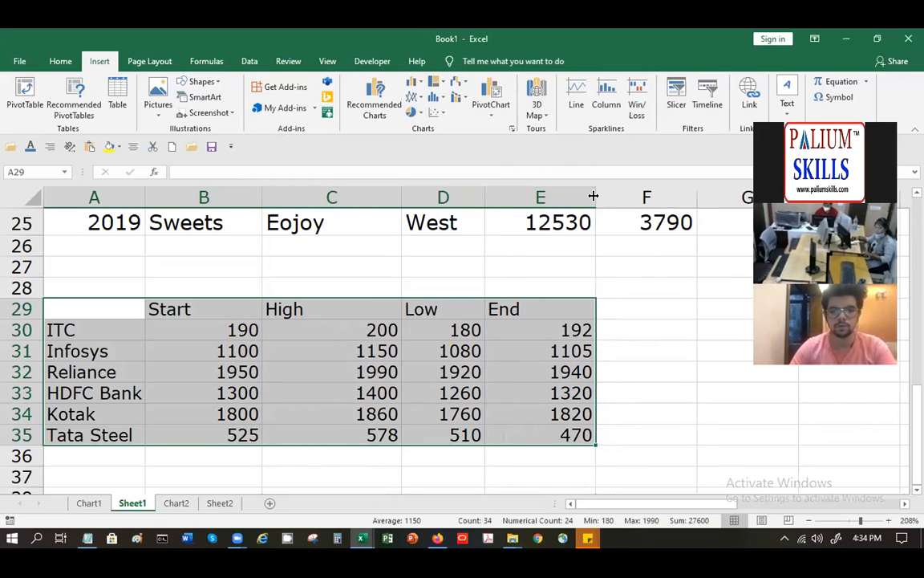
# Step: Insert a line sparkline in F30 from the ITC values in B30:E30 and fill it down through F35
pyautogui.click(638, 318)
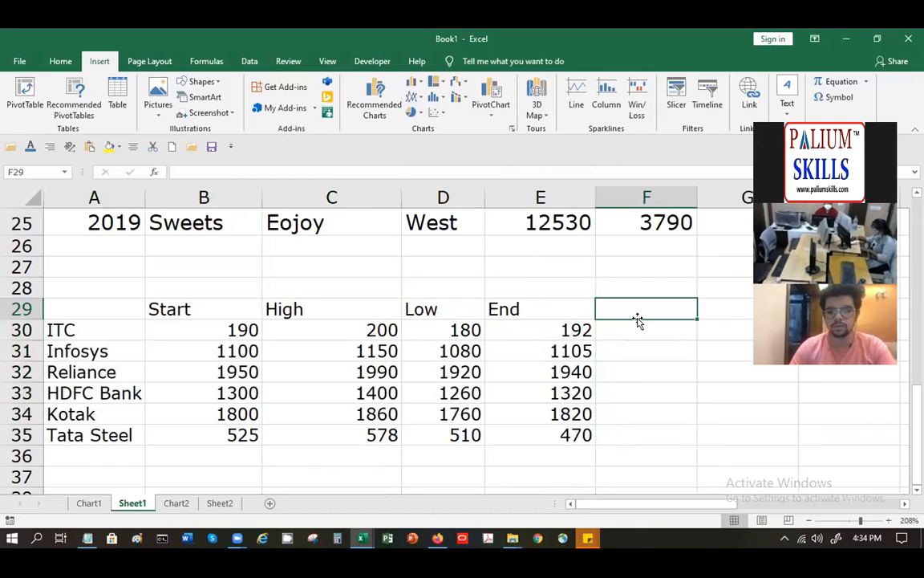
pyautogui.press('Down')
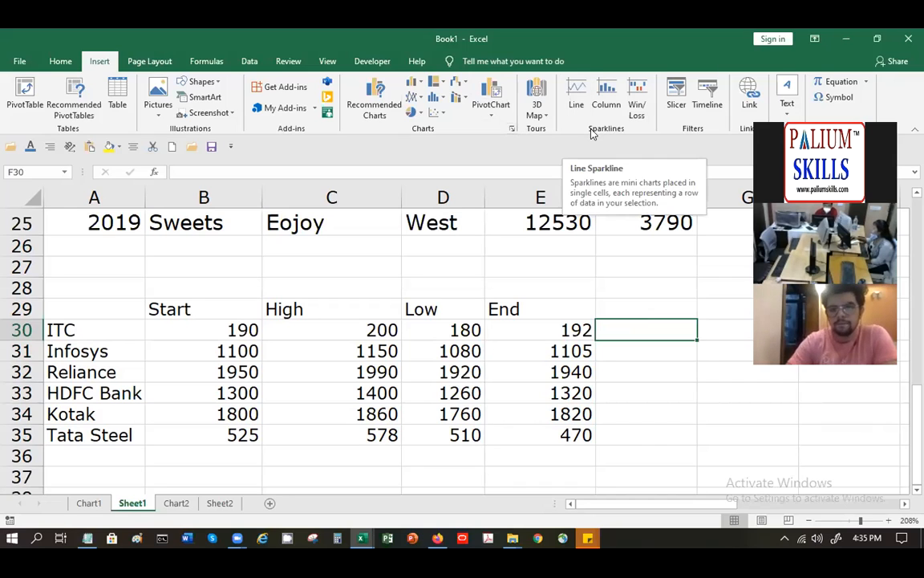
pyautogui.click(577, 107)
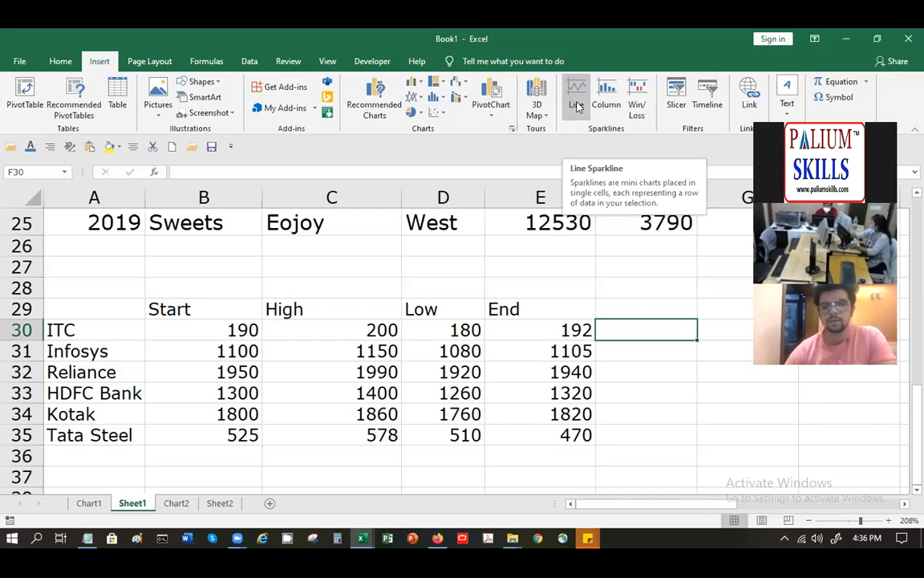
pyautogui.click(577, 108)
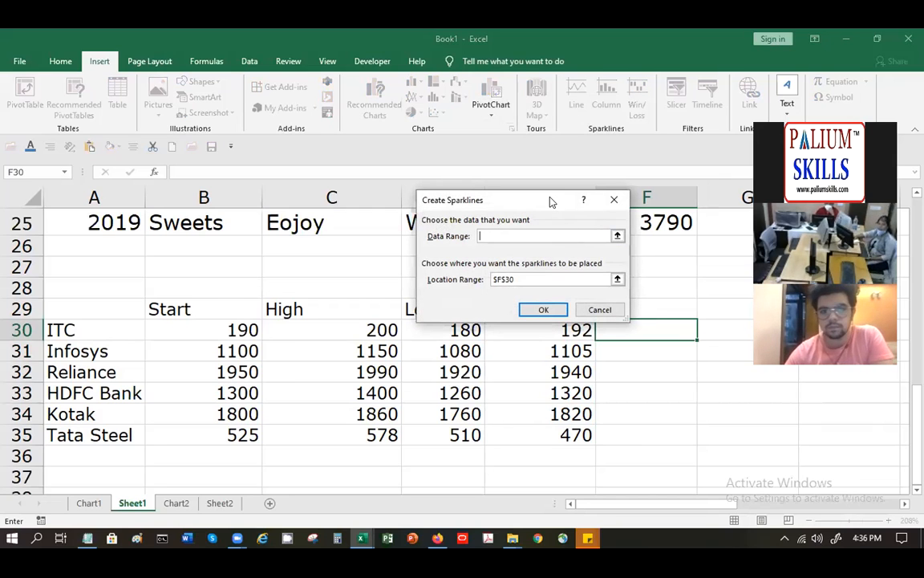
pyautogui.moveTo(550, 200); pyautogui.dragTo(547, 166)
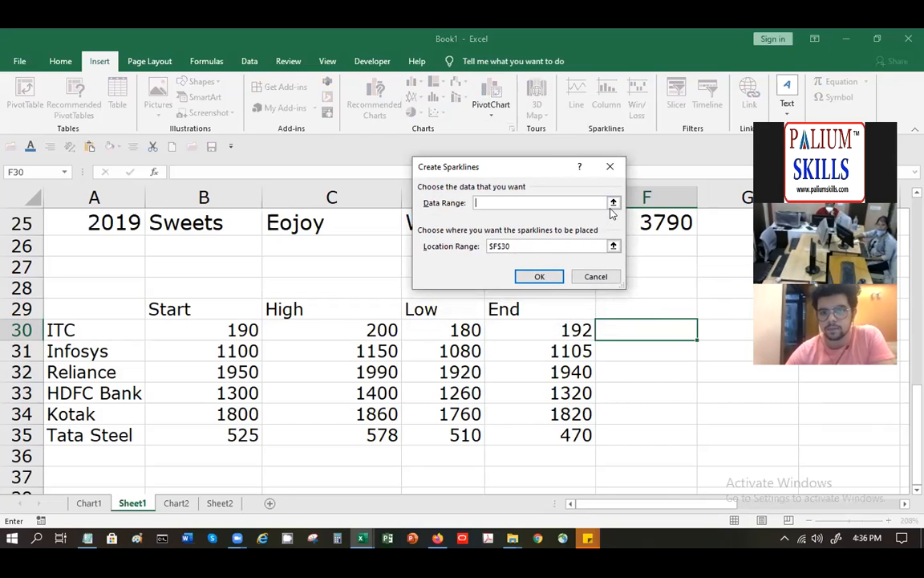
pyautogui.moveTo(225, 327); pyautogui.dragTo(540, 330)
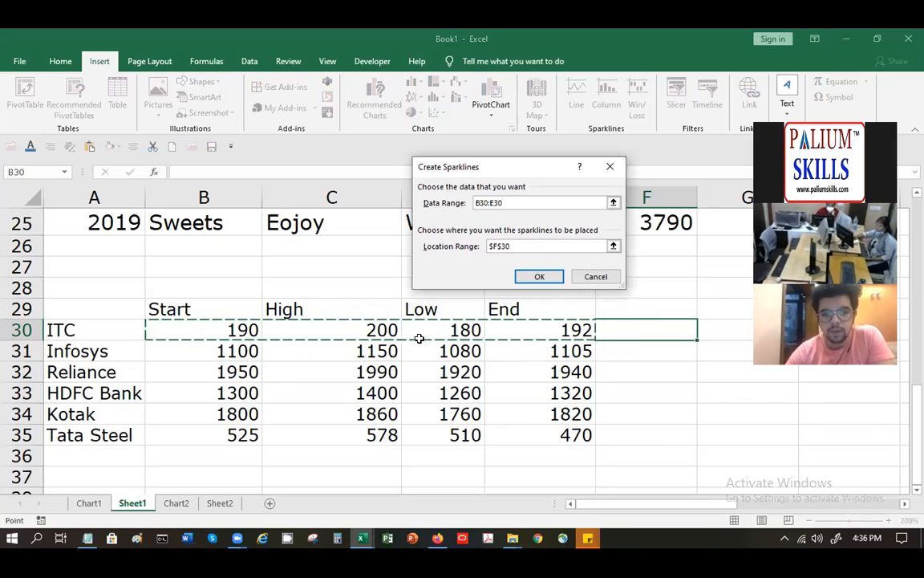
pyautogui.click(549, 279)
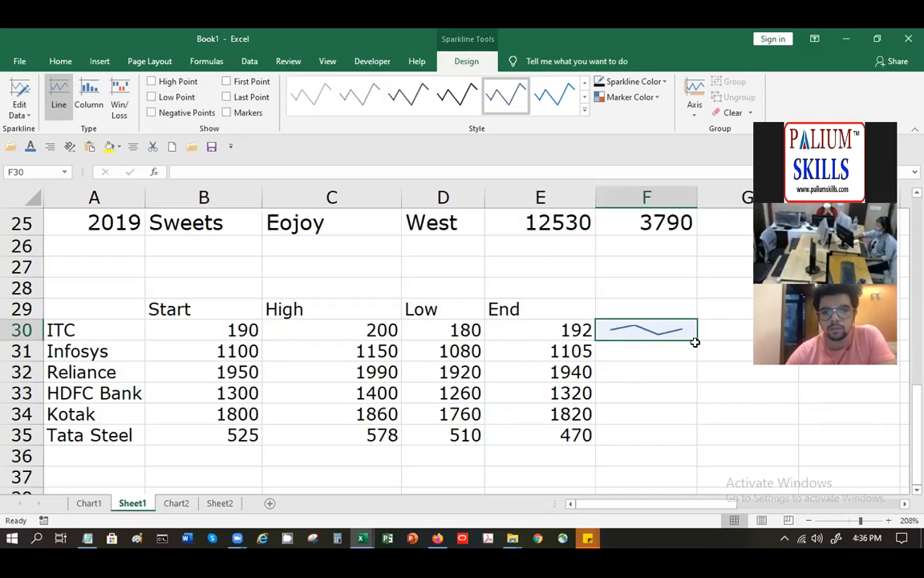
pyautogui.moveTo(696, 341); pyautogui.dragTo(695, 436)
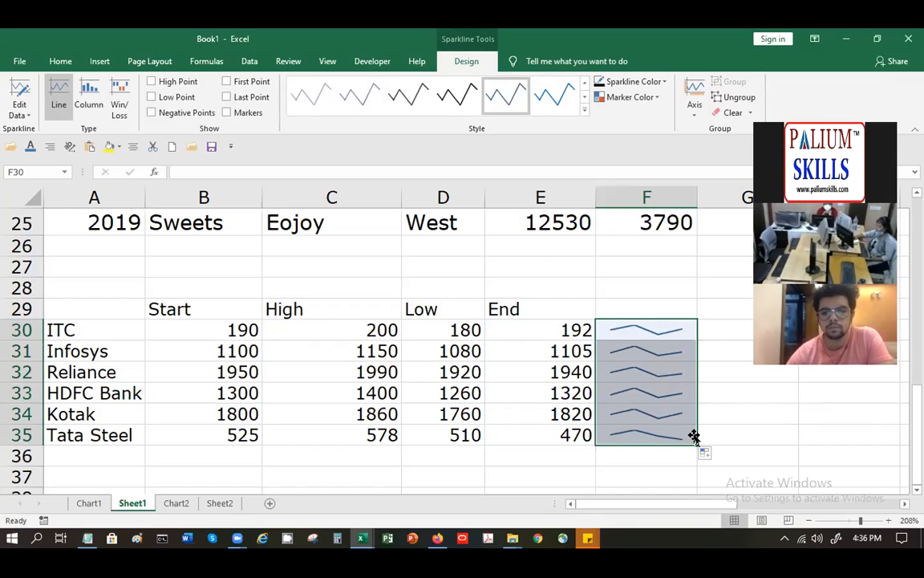
# Step: Go through the sparklines in F30:F35 one by one, and undo both the fill and the sparkline in F30
pyautogui.click(653, 332)
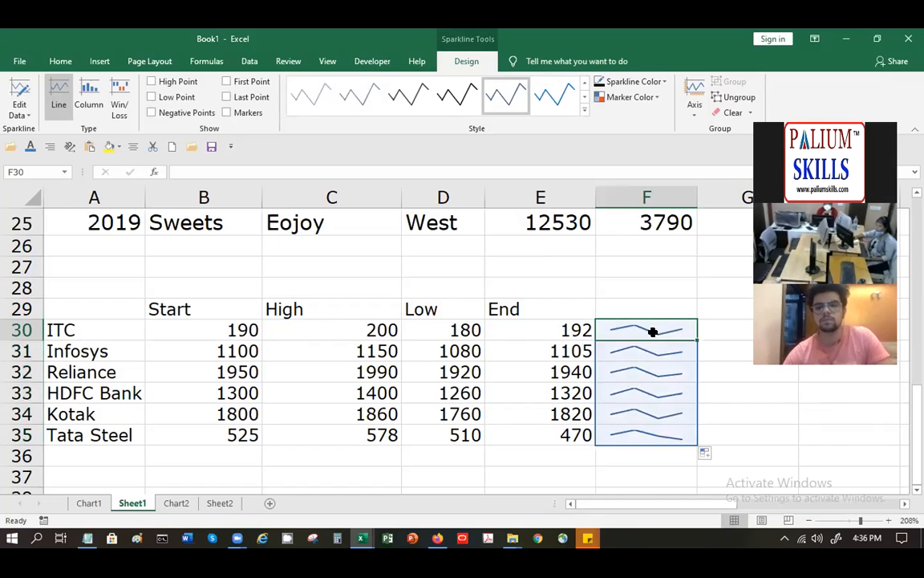
pyautogui.click(637, 352)
pyautogui.click(645, 371)
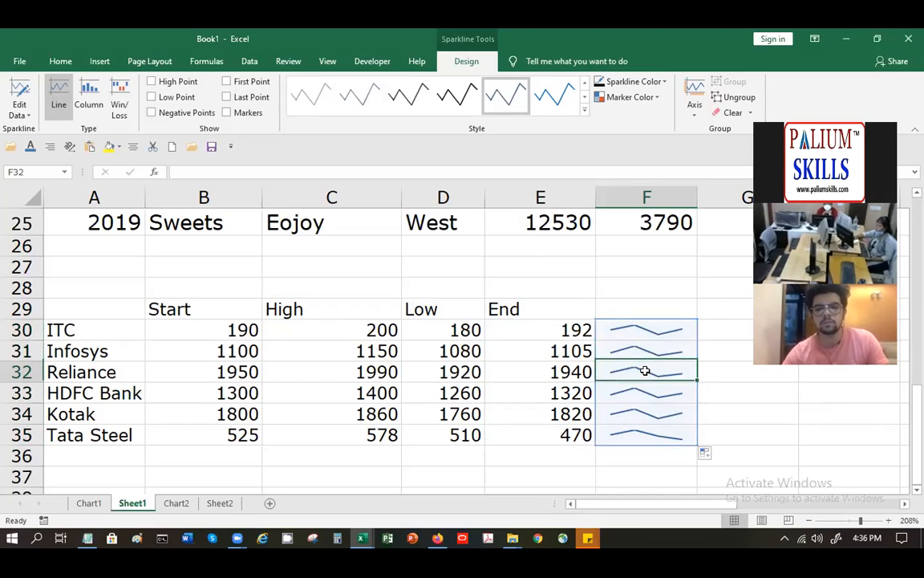
pyautogui.click(650, 394)
pyautogui.click(652, 413)
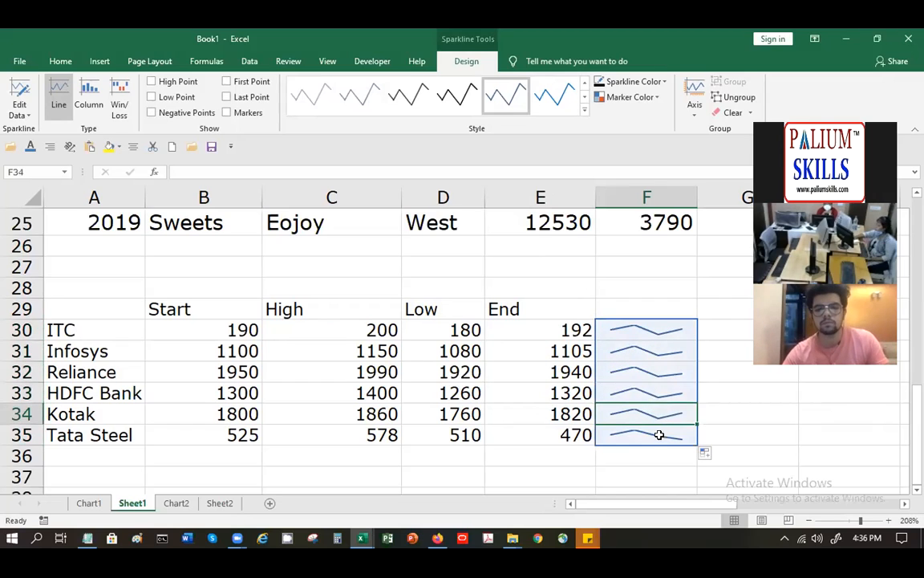
pyautogui.click(659, 435)
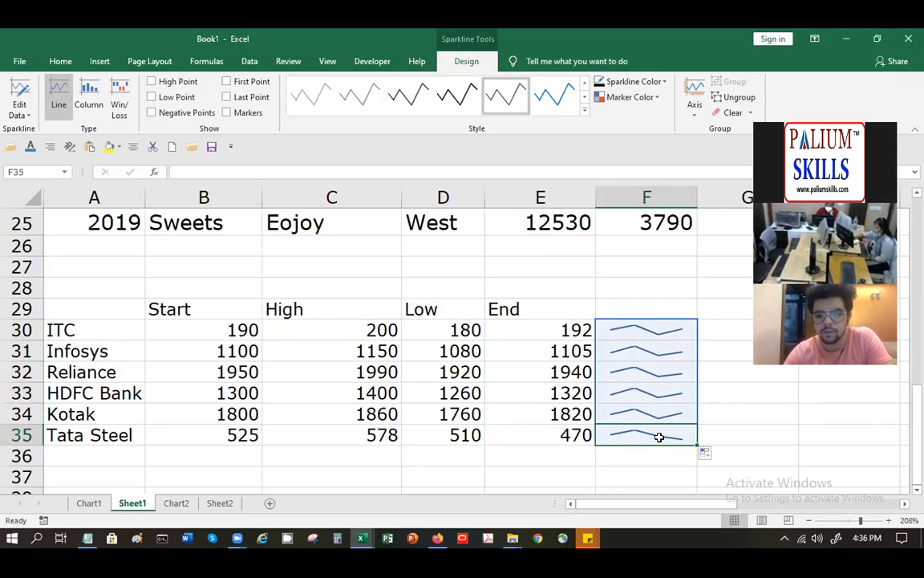
pyautogui.hotkey('ctrl', 'z')
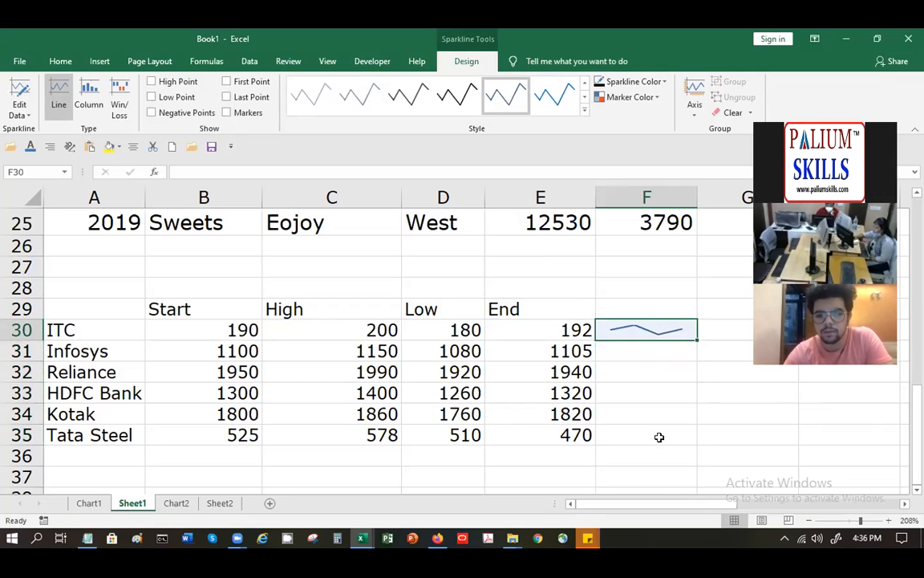
pyautogui.hotkey('ctrl', 'z')
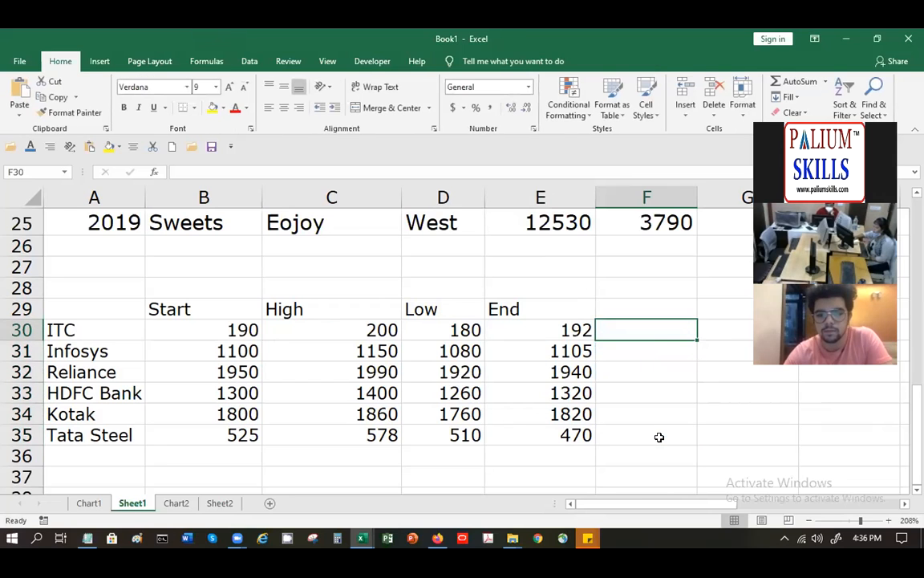
# Step: Create a line sparkline in F30 from data range B30:E30 and extend it to every company down to F35
pyautogui.click(648, 343)
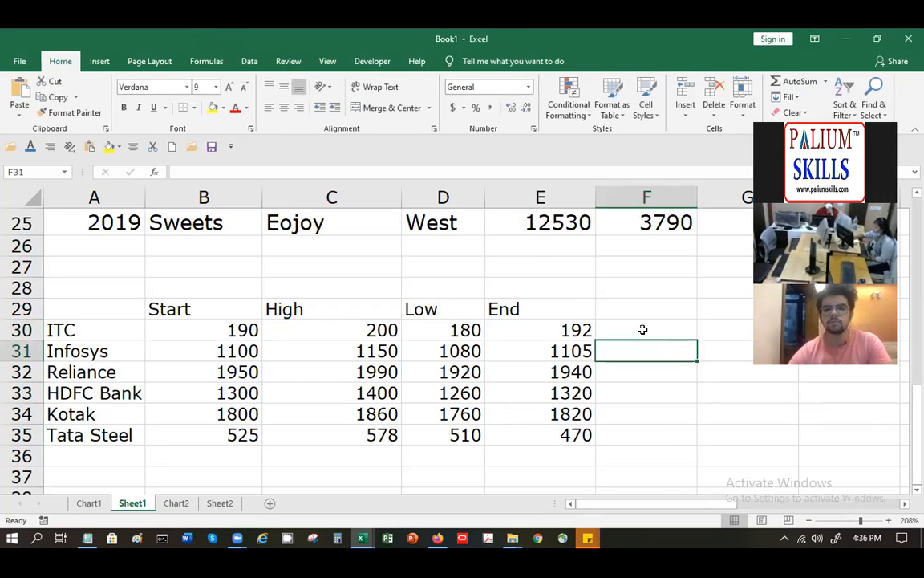
pyautogui.click(642, 329)
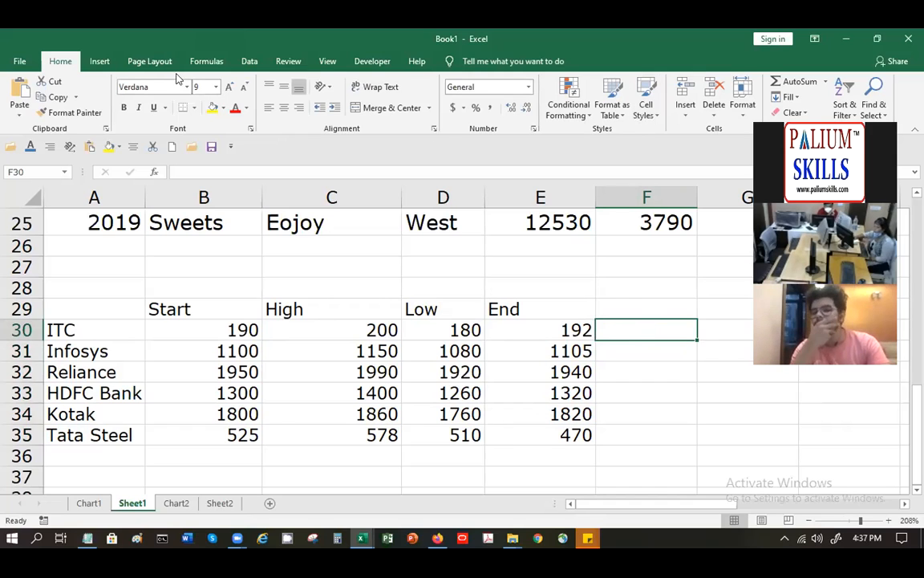
pyautogui.click(95, 62)
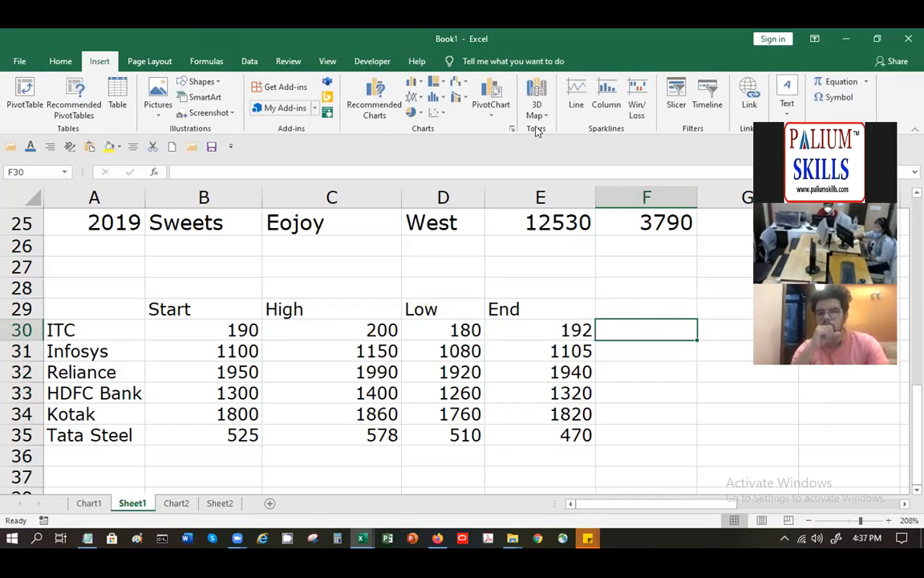
pyautogui.click(587, 96)
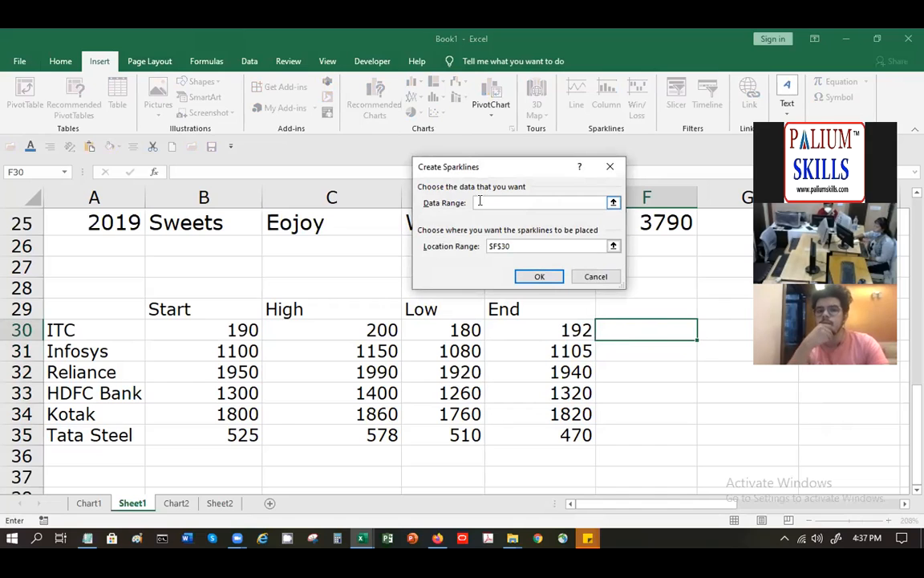
pyautogui.click(195, 329)
pyautogui.moveTo(195, 328); pyautogui.dragTo(543, 329)
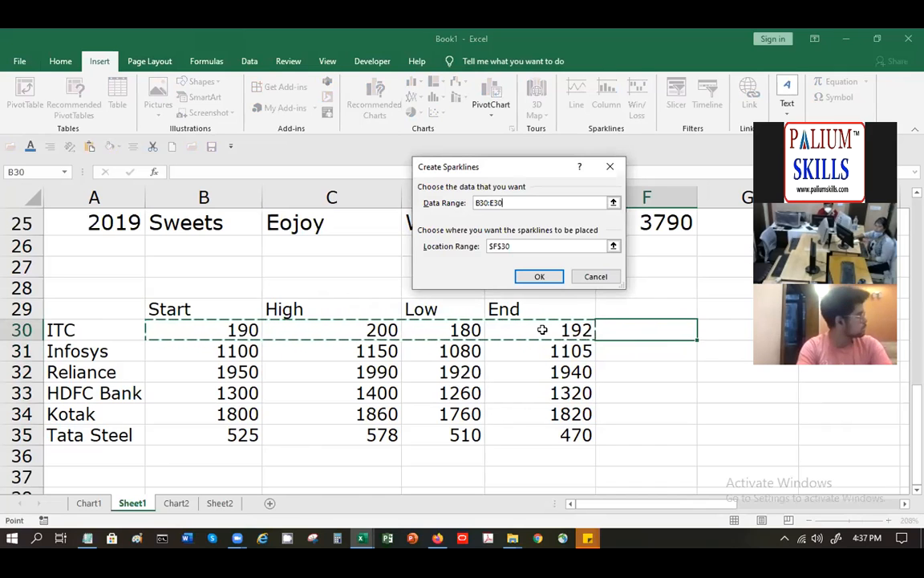
pyautogui.click(539, 277)
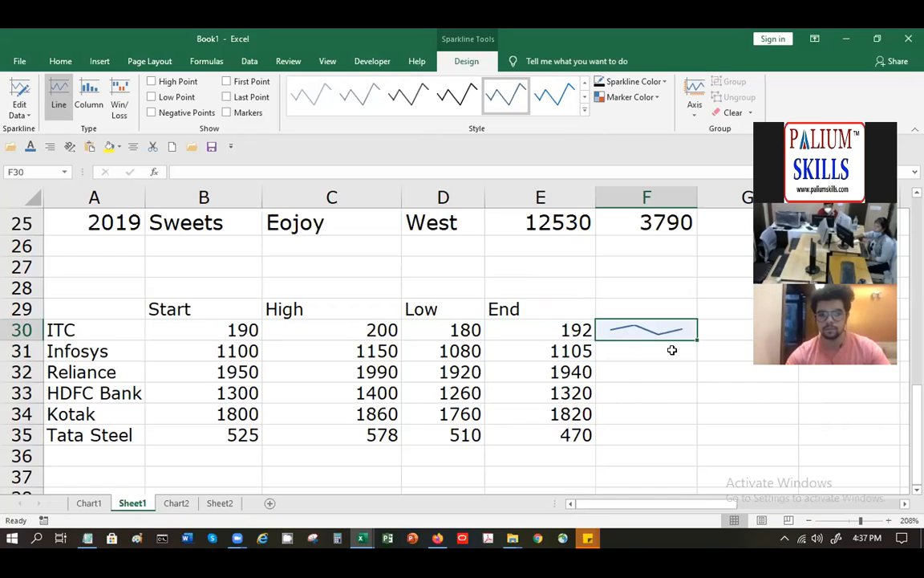
pyautogui.moveTo(695, 340); pyautogui.dragTo(686, 433)
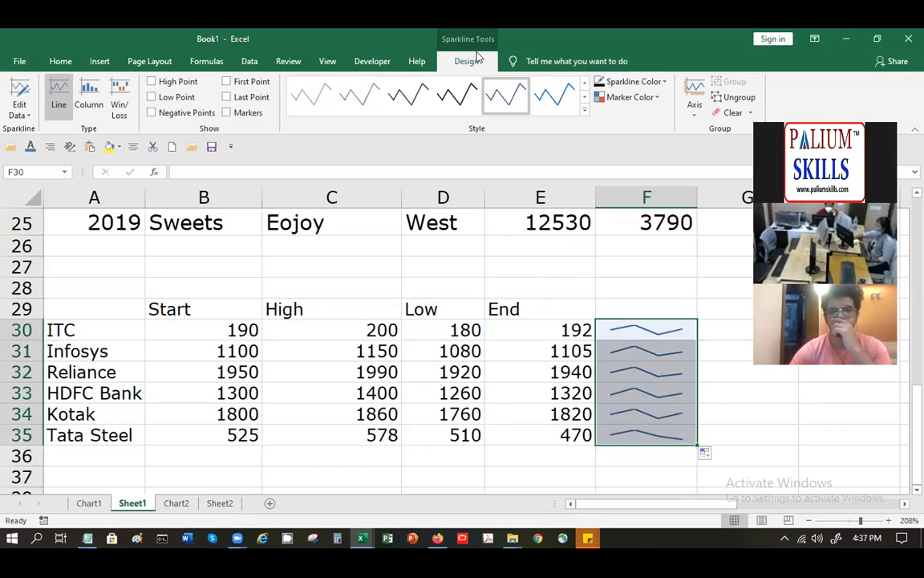
# Step: Try the Column and Win/Loss types on the sparklines in F30:F35, and return them to Line
pyautogui.click(87, 110)
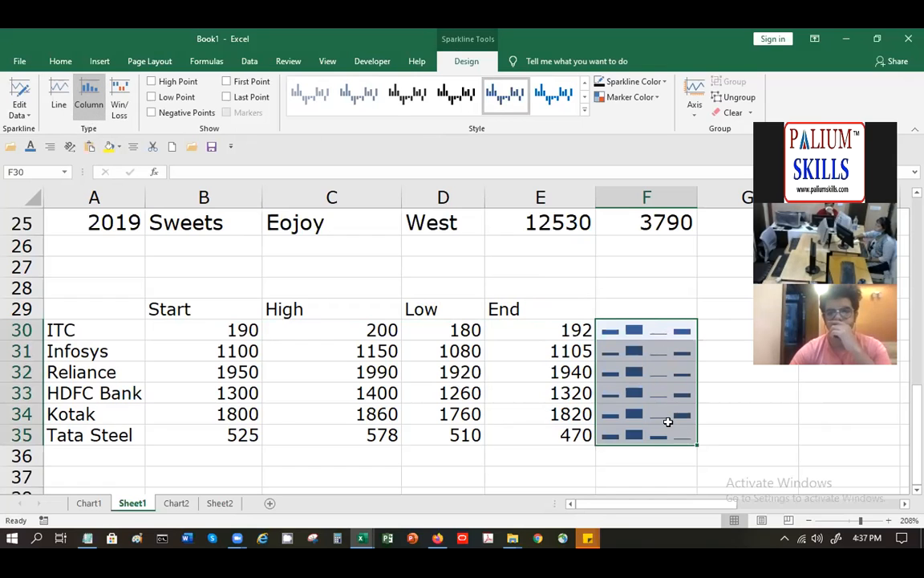
pyautogui.click(122, 106)
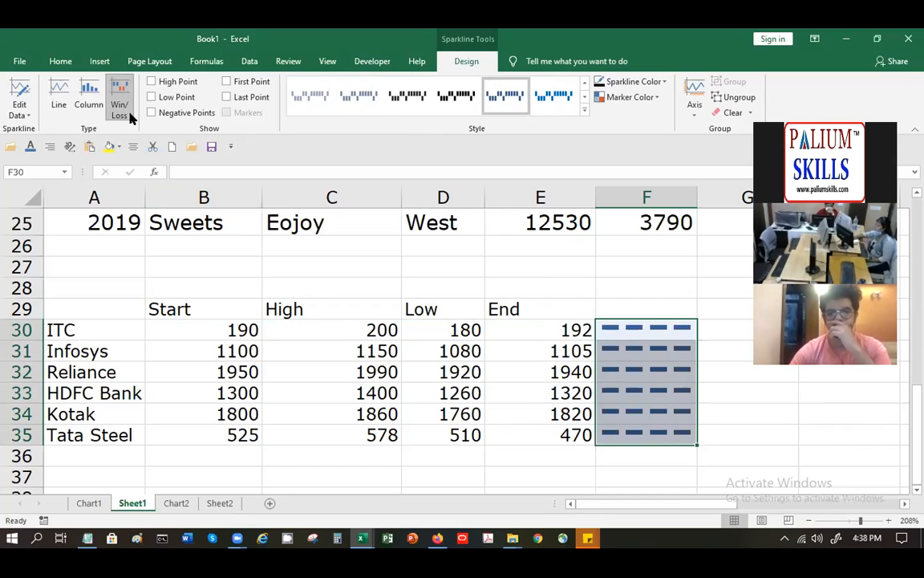
pyautogui.click(60, 99)
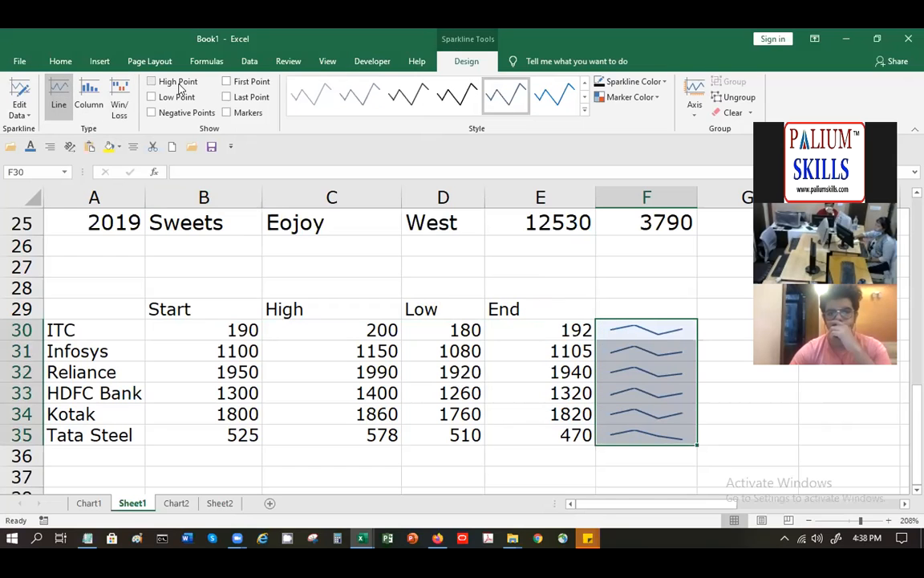
# Step: Show the high, low, first and last points on the line sparklines in F30:F35
pyautogui.click(152, 82)
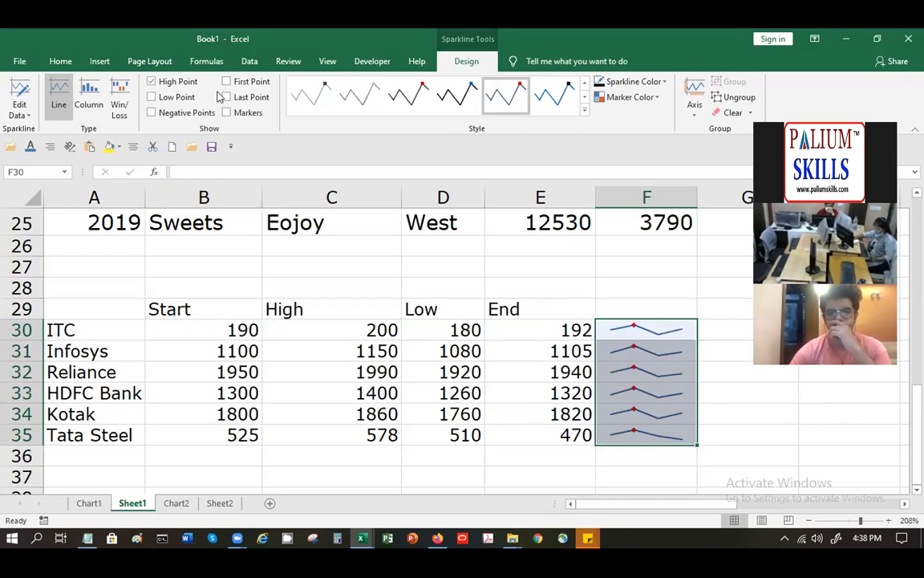
pyautogui.click(174, 100)
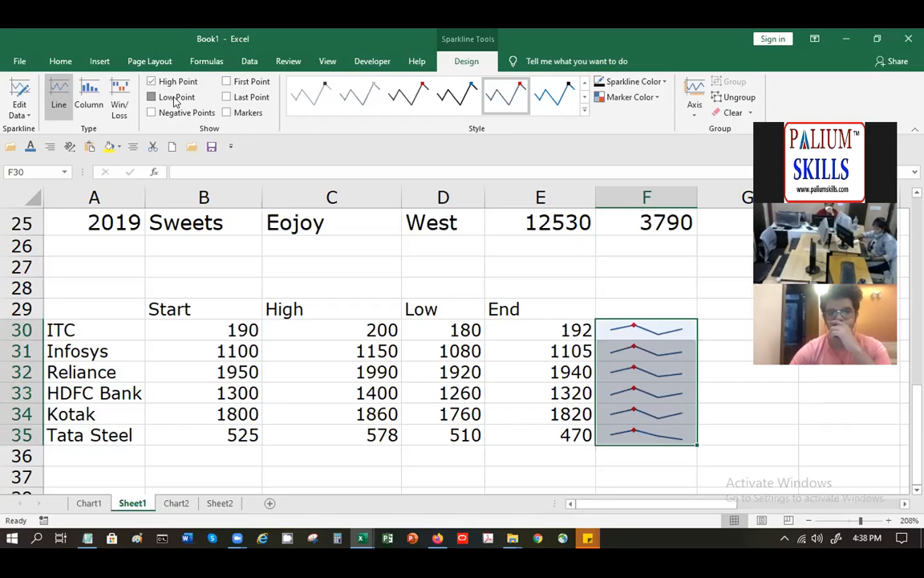
pyautogui.click(229, 82)
pyautogui.click(231, 98)
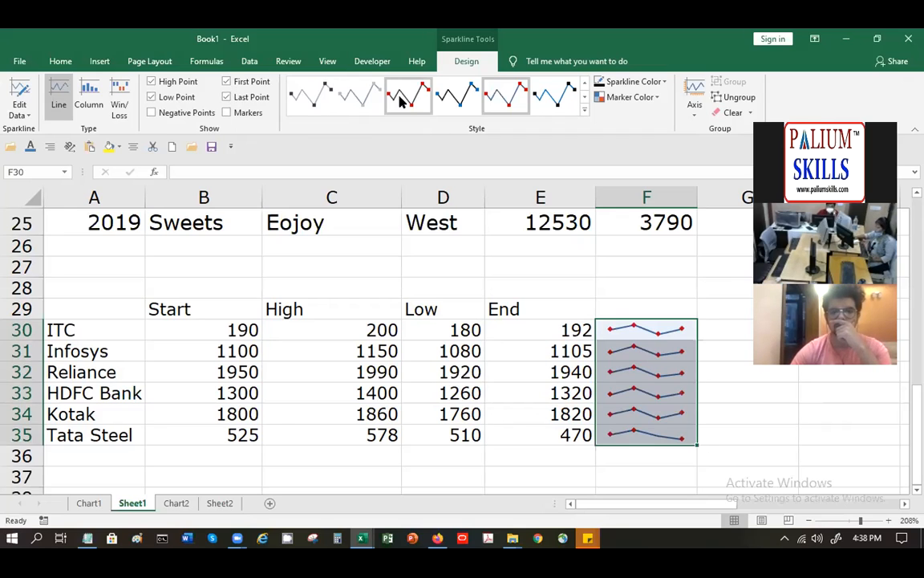
# Step: Try several sparkline styles on F30:F35 and settle on the blue line style with black markers
pyautogui.click(373, 102)
pyautogui.click(319, 100)
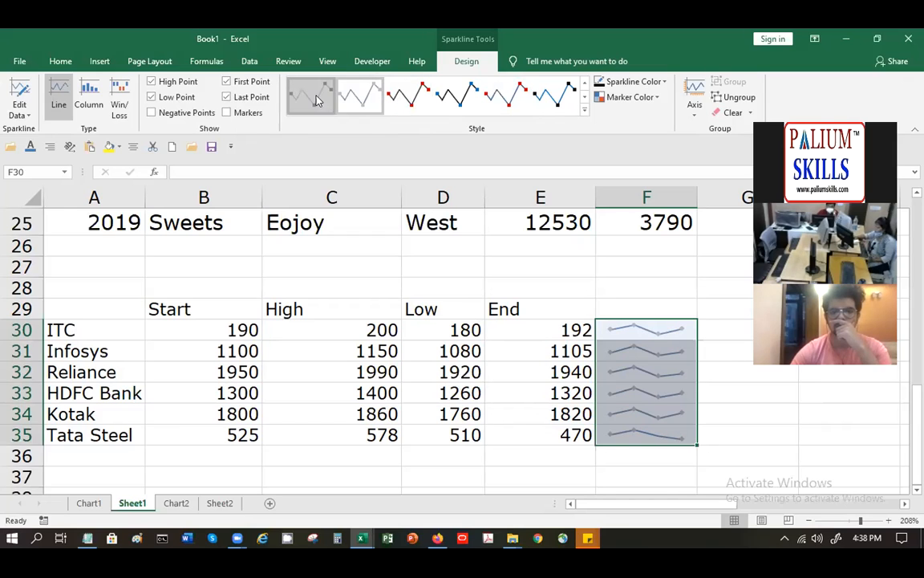
pyautogui.click(473, 110)
pyautogui.click(502, 112)
pyautogui.click(558, 106)
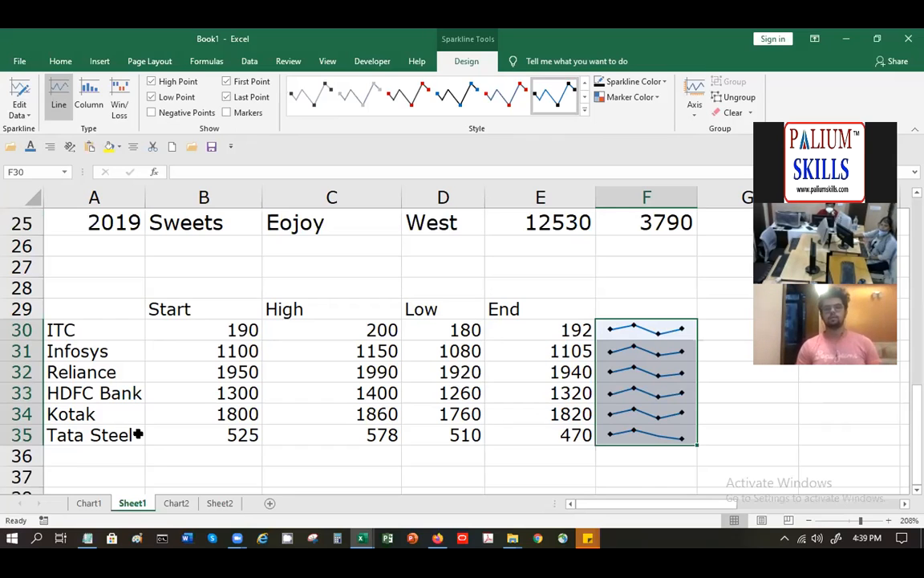
pyautogui.click(190, 275)
pyautogui.press('pageup')
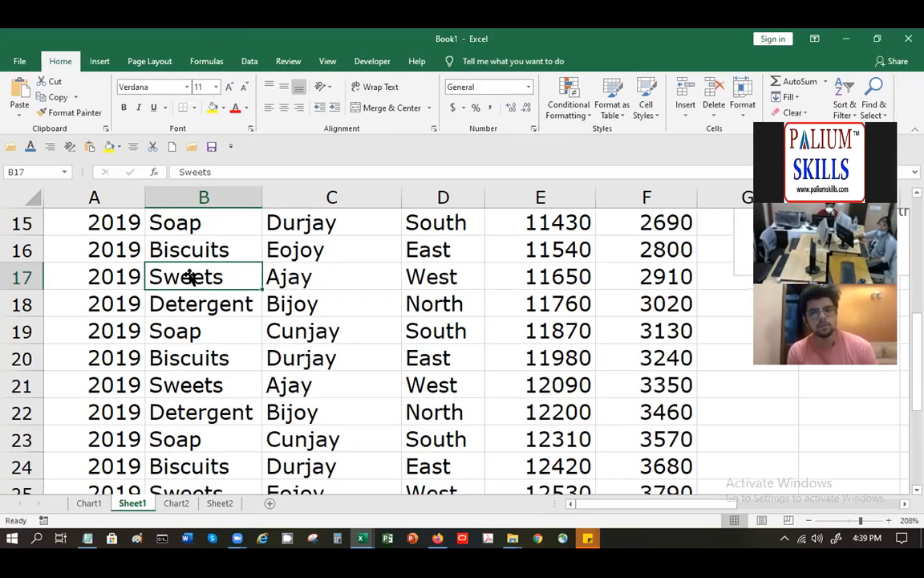
pyautogui.press('pagedown')
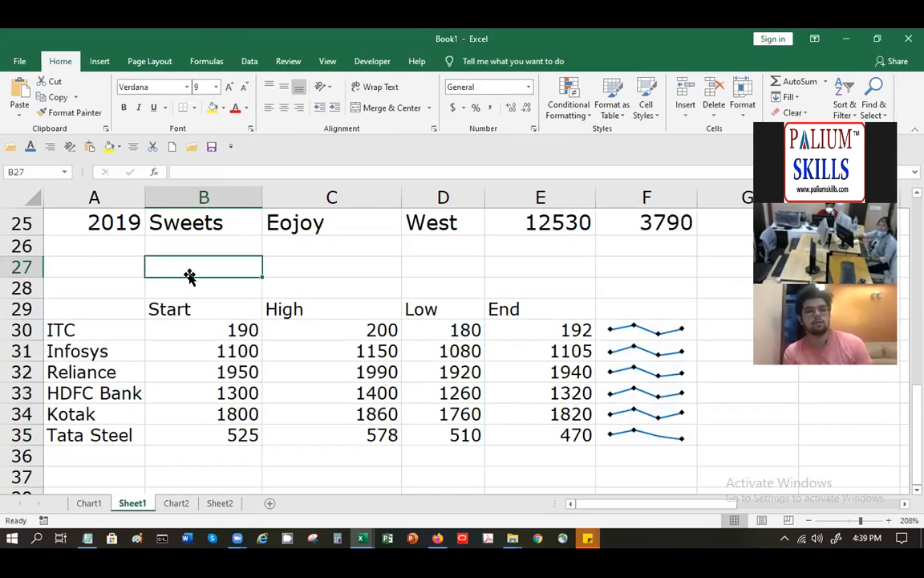
pyautogui.click(656, 329)
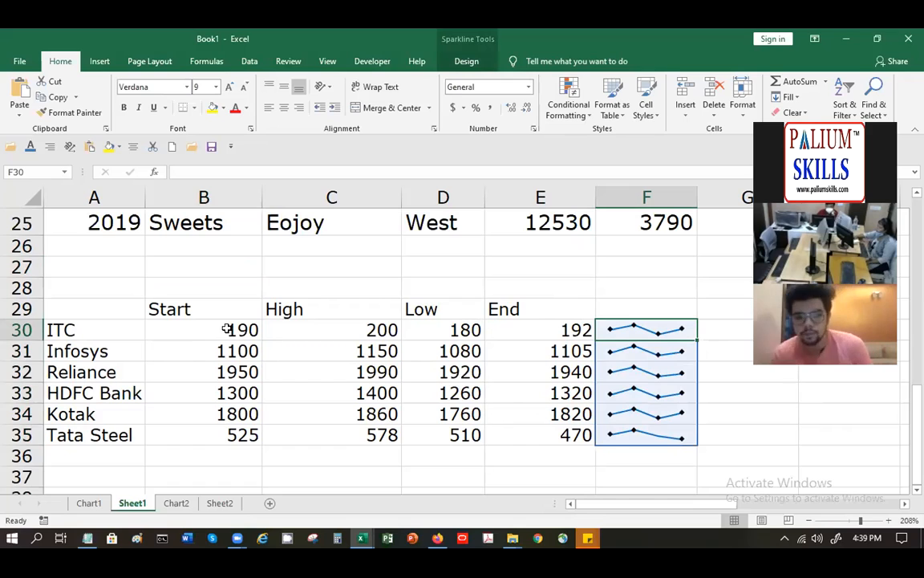
# Step: Set ITC's High value in C30 to 300 and its Low value in D30 to 100
pyautogui.click(354, 337)
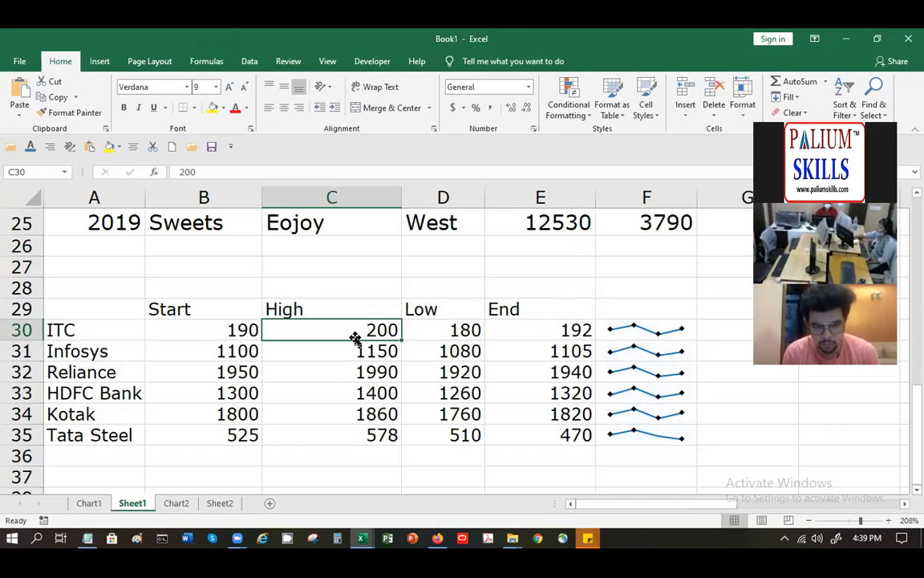
pyautogui.press('pagedown')
pyautogui.press('pageup')
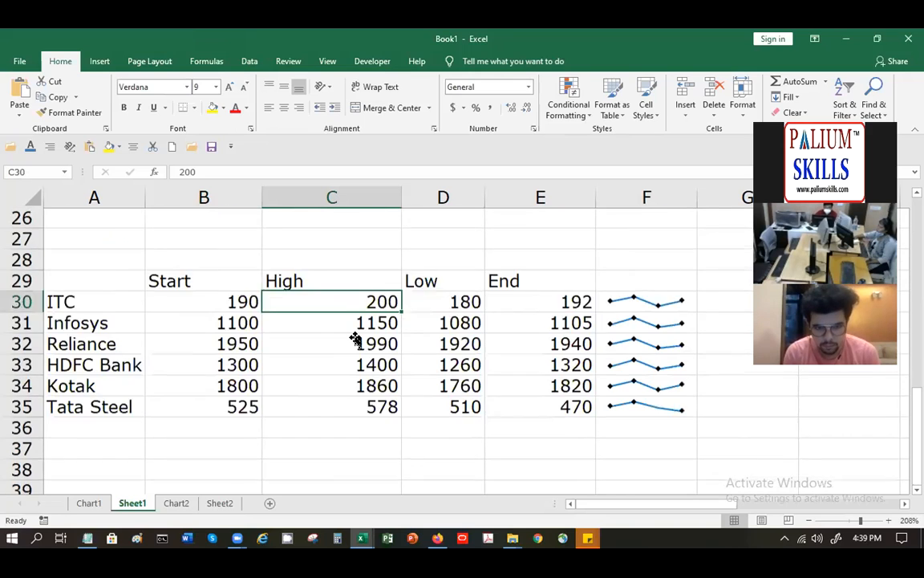
pyautogui.write('300')
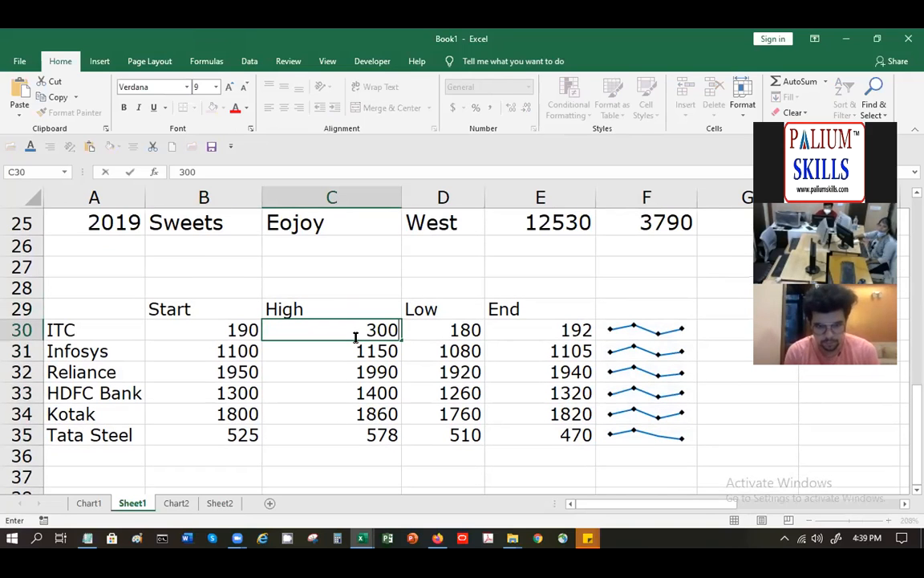
pyautogui.press('Return')
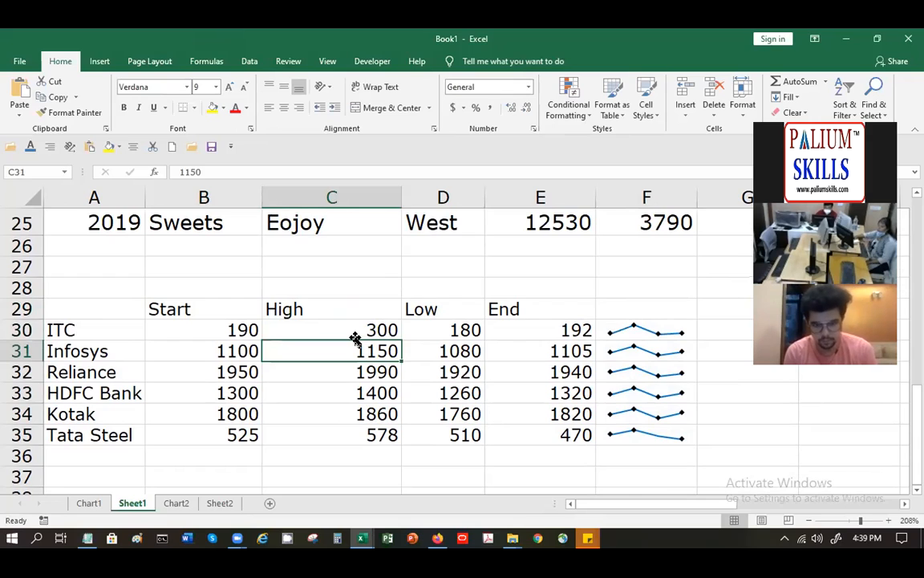
pyautogui.click(432, 331)
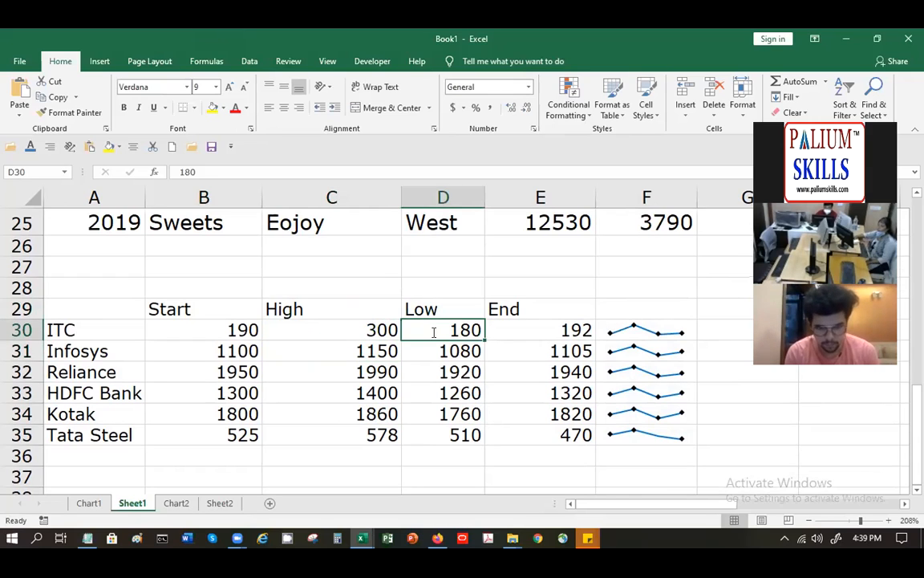
pyautogui.write('100')
pyautogui.press('Return')
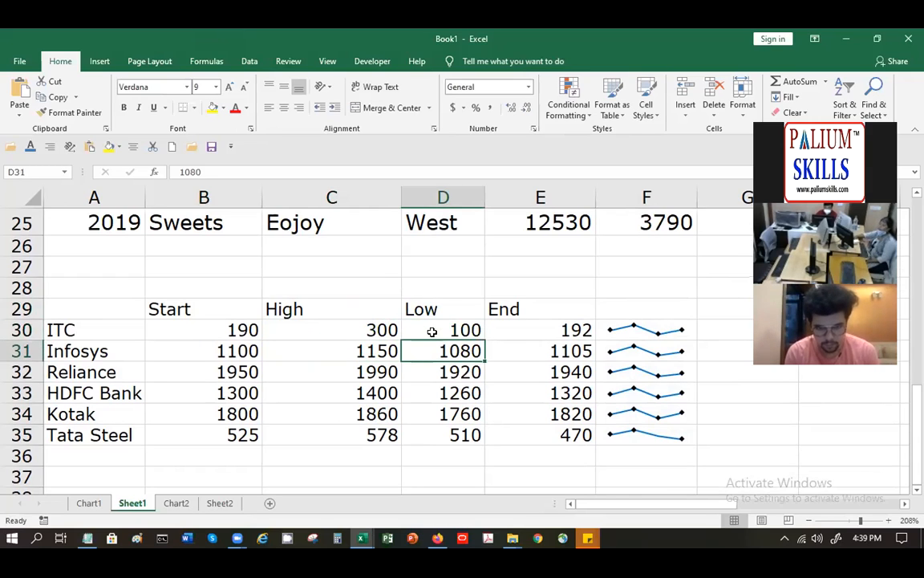
# Step: Set ITC's End value in E30 to 250 and its Start value in B30 to 120
pyautogui.press('Up')
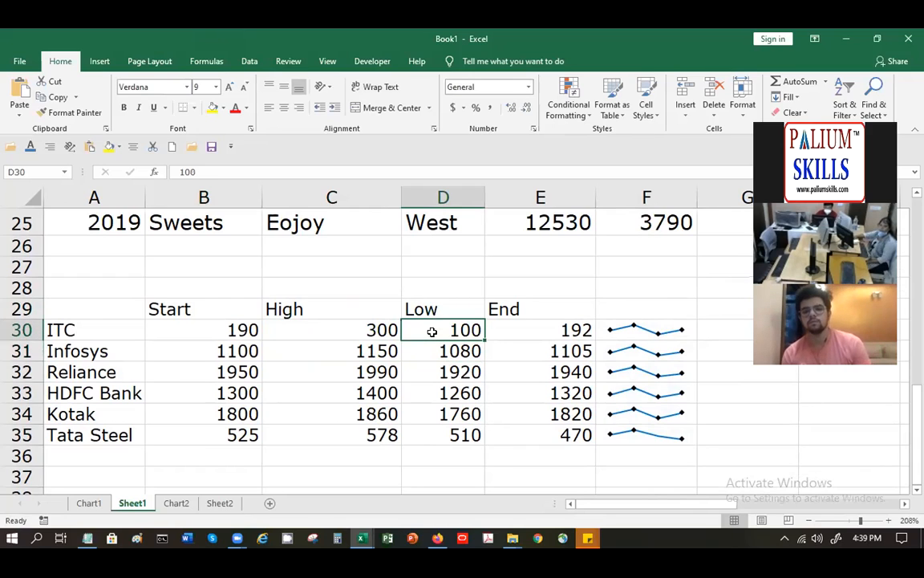
pyautogui.press('Right')
pyautogui.write('250')
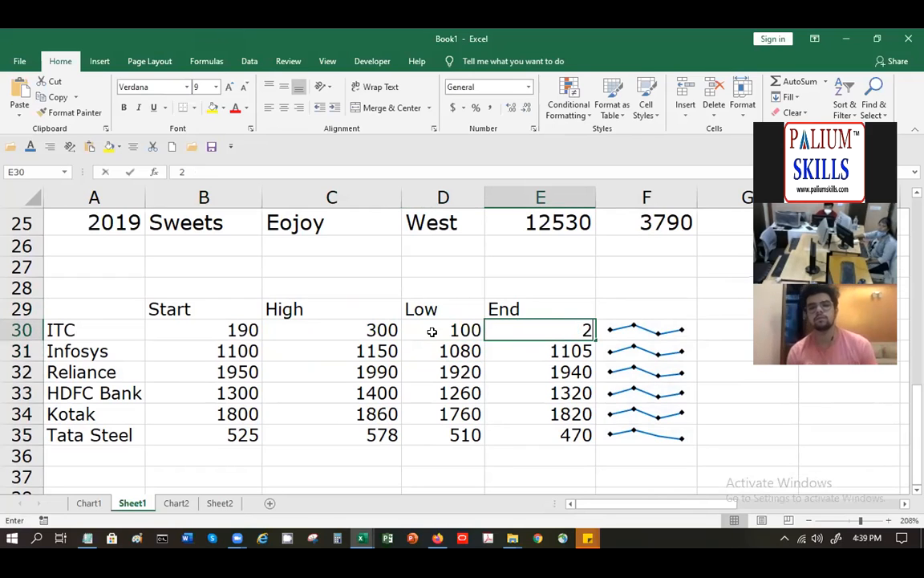
pyautogui.press('Return')
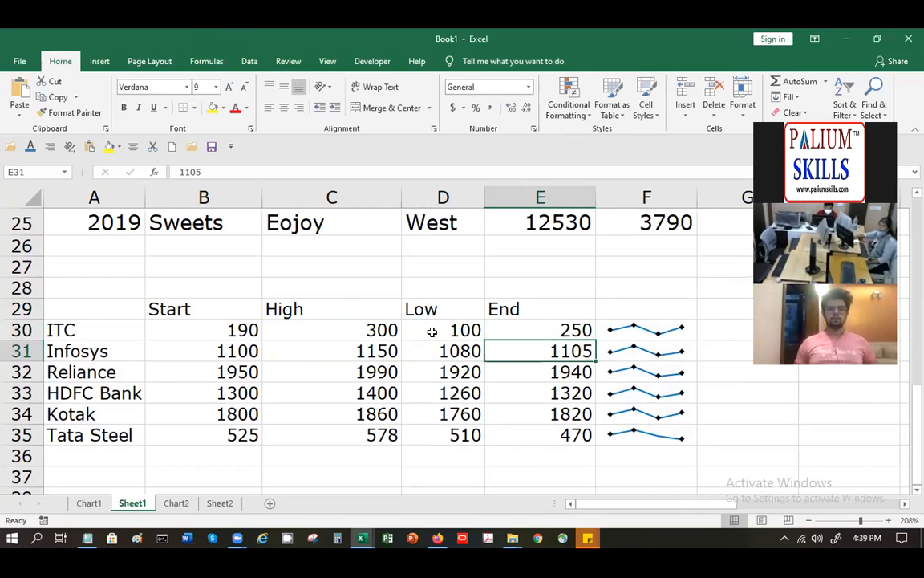
pyautogui.press('Left')
pyautogui.press('Left')
pyautogui.press('Up')
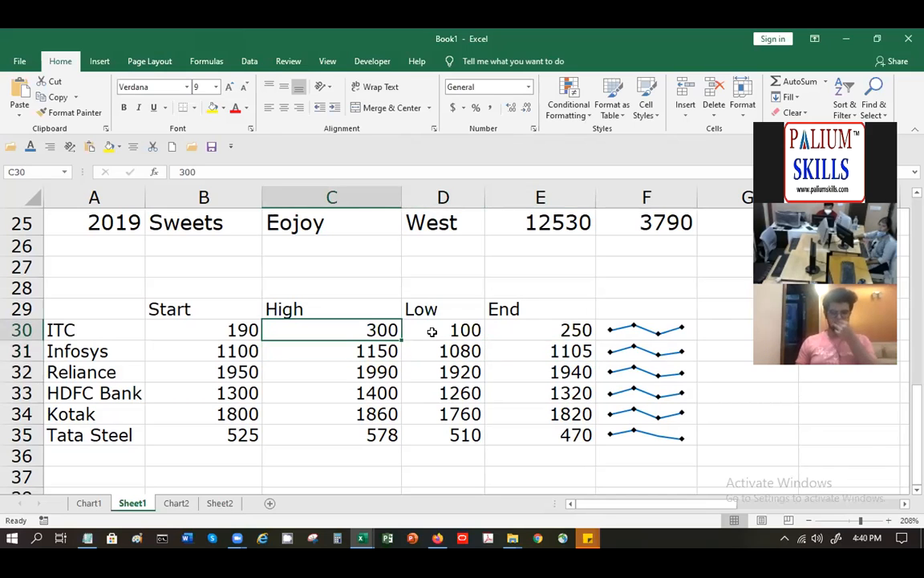
pyautogui.press('Left')
pyautogui.write('120')
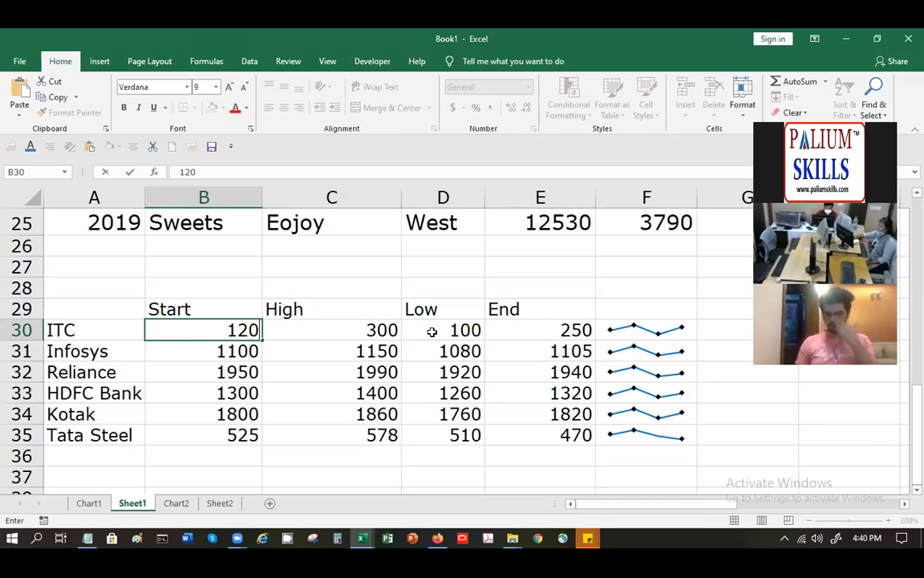
pyautogui.press('Return')
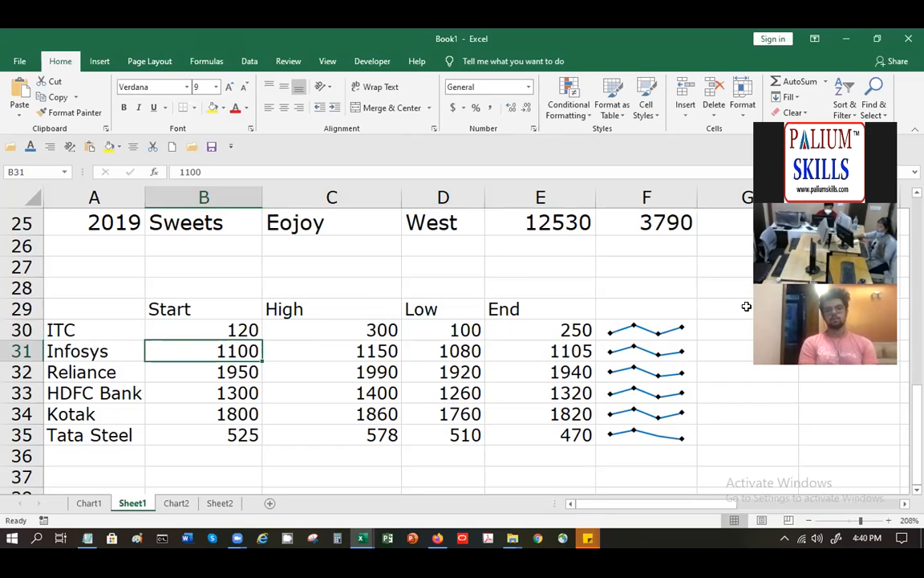
# Step: Switch the sparkline group in F30:F35 to the Column type and from there to Win/Loss
pyautogui.click(677, 330)
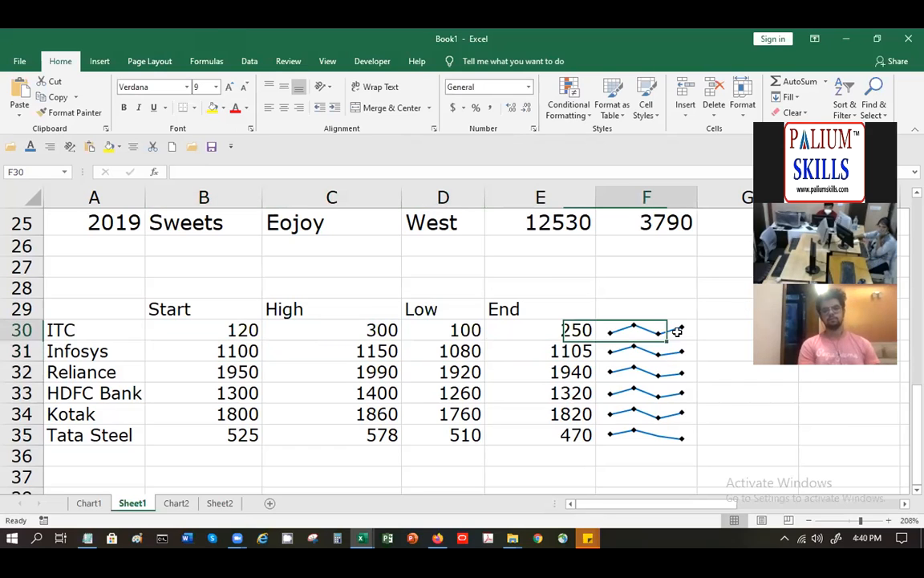
pyautogui.click(246, 330)
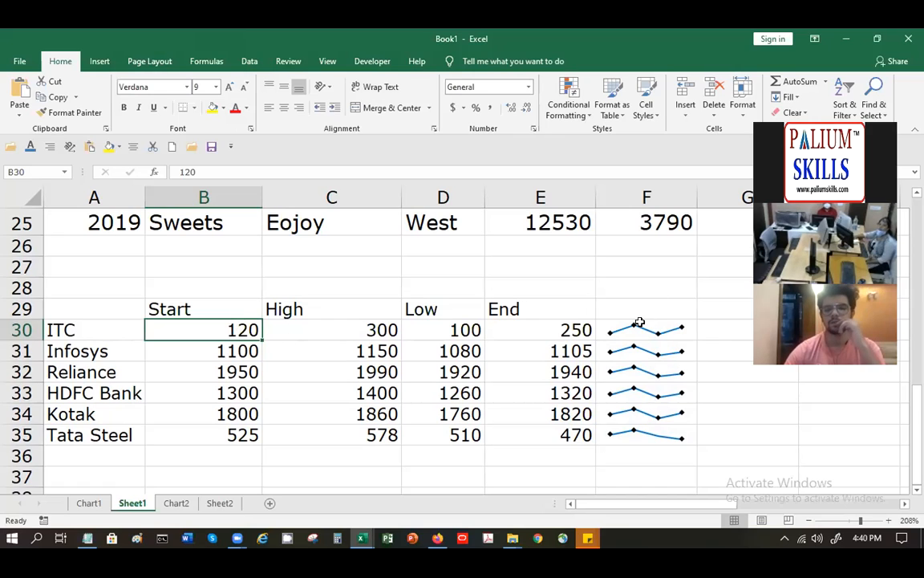
pyautogui.click(640, 322)
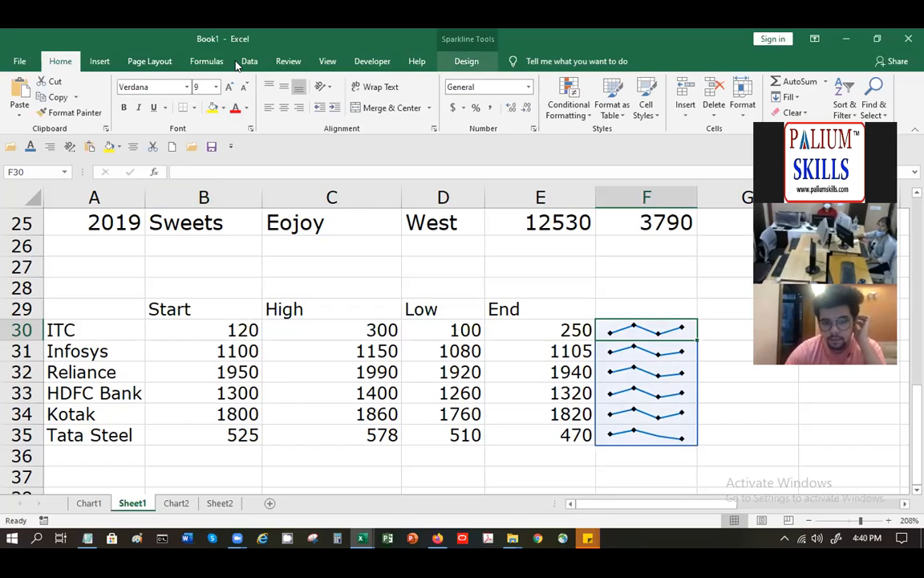
pyautogui.click(466, 61)
pyautogui.click(87, 109)
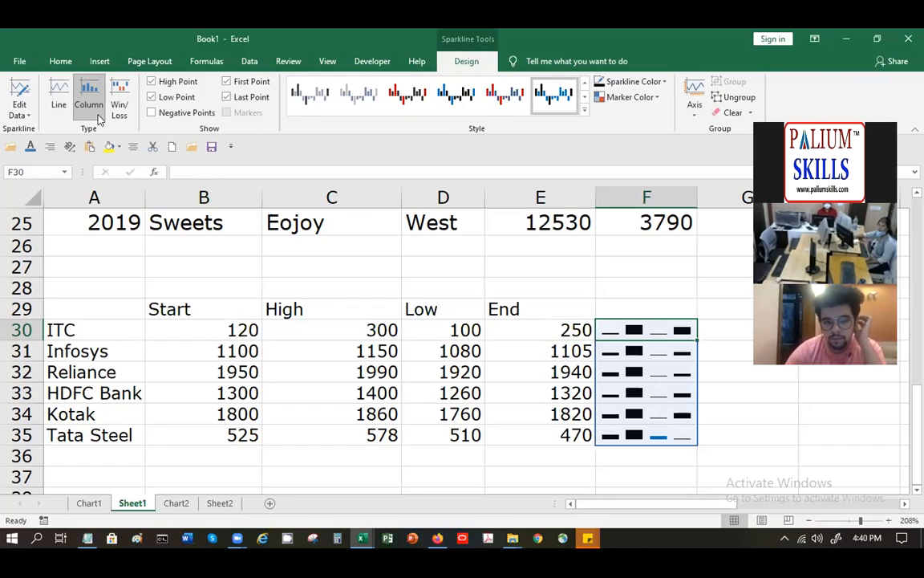
pyautogui.click(118, 114)
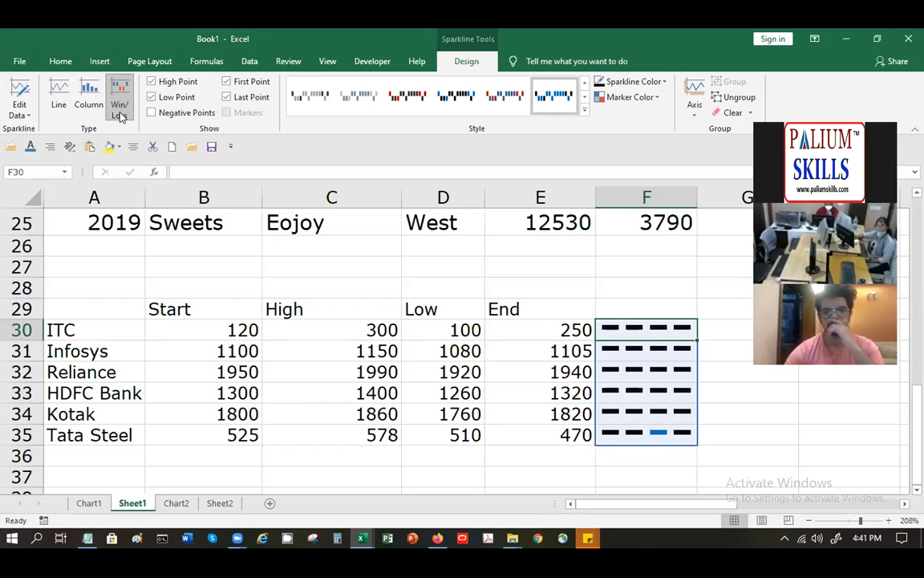
pyautogui.click(655, 103)
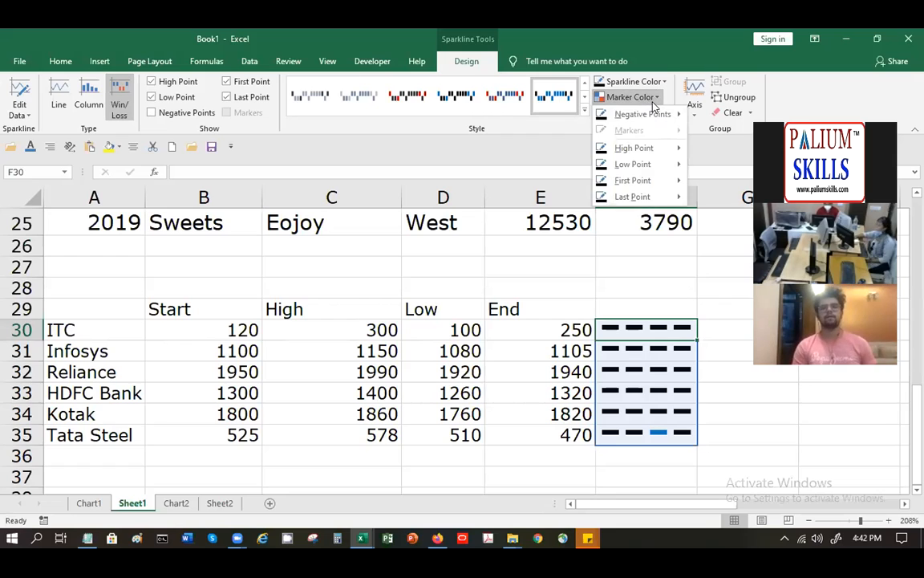
pyautogui.click(625, 96)
pyautogui.click(695, 104)
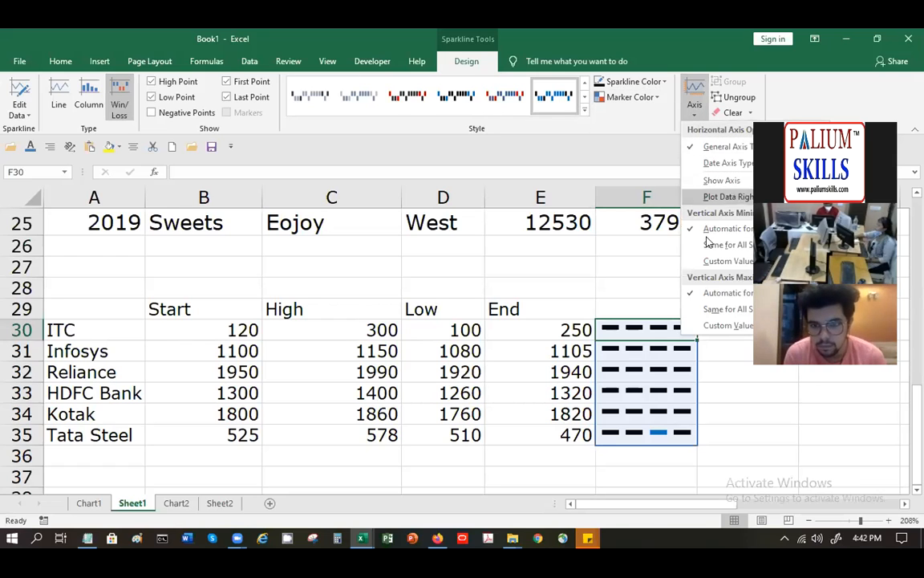
pyautogui.click(351, 275)
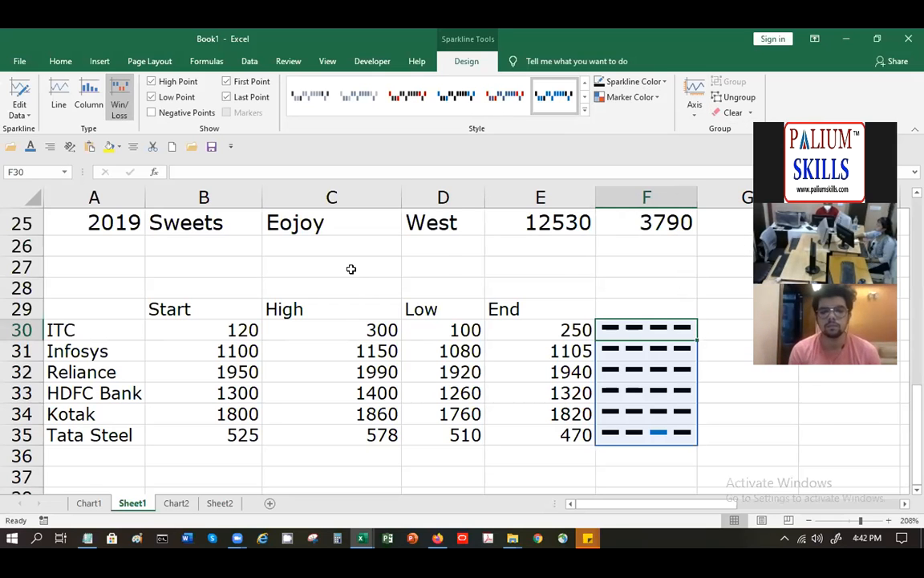
# Step: Delete the column chart of Amount and Unit by region beside the sales data on Sheet1
pyautogui.press('pageup')
pyautogui.press('pageup')
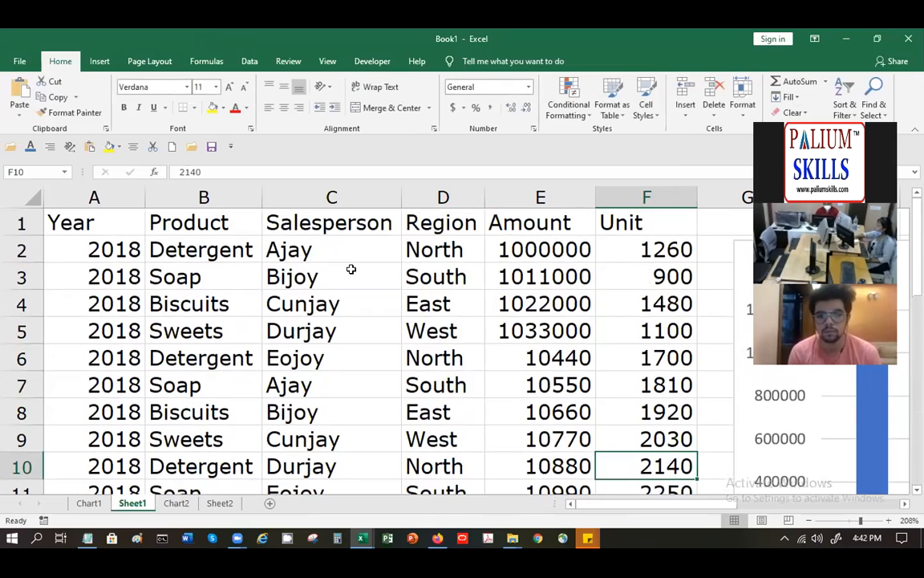
pyautogui.click(73, 225)
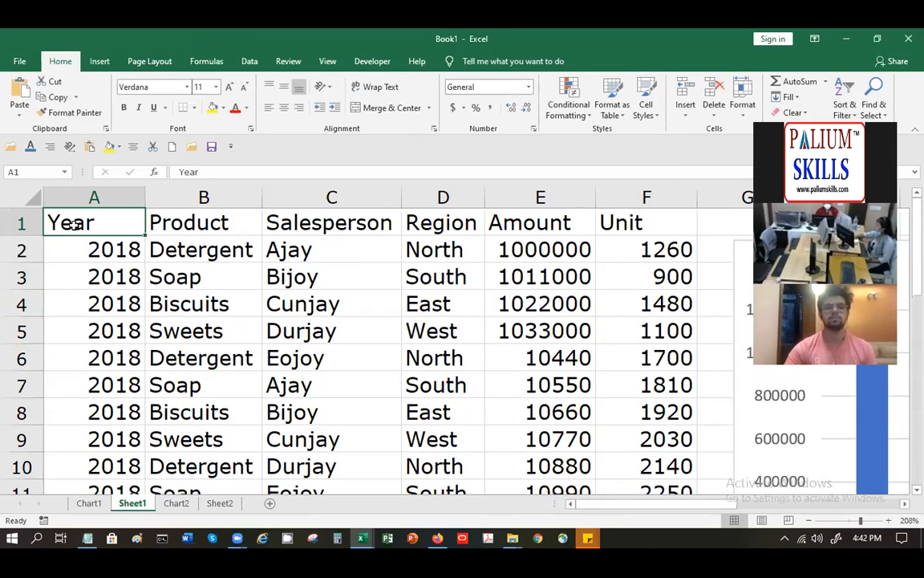
pyautogui.click(739, 432)
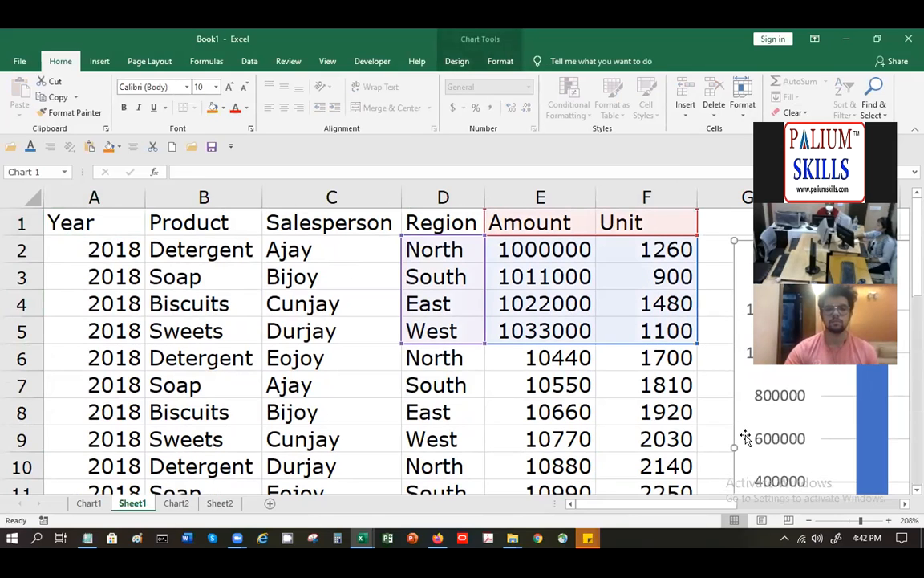
pyautogui.press('Delete')
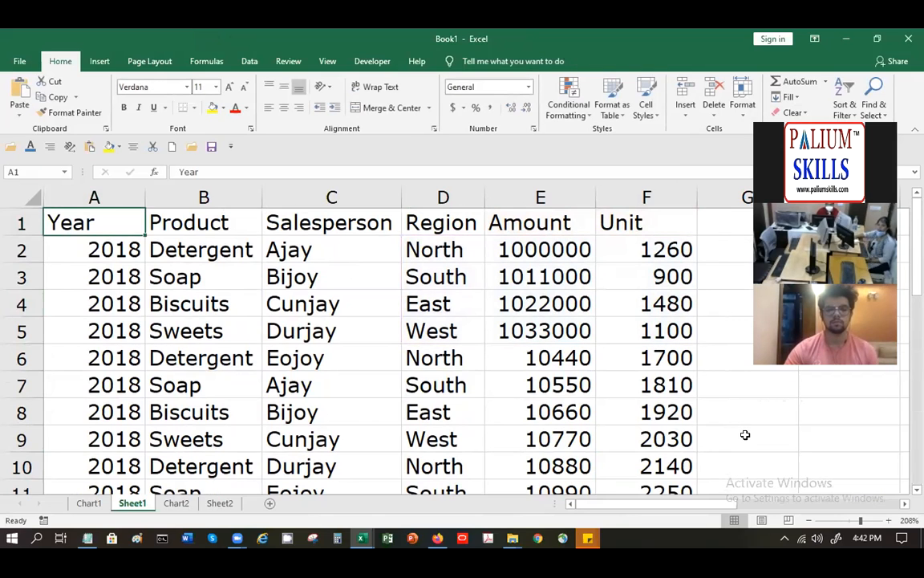
pyautogui.click(99, 63)
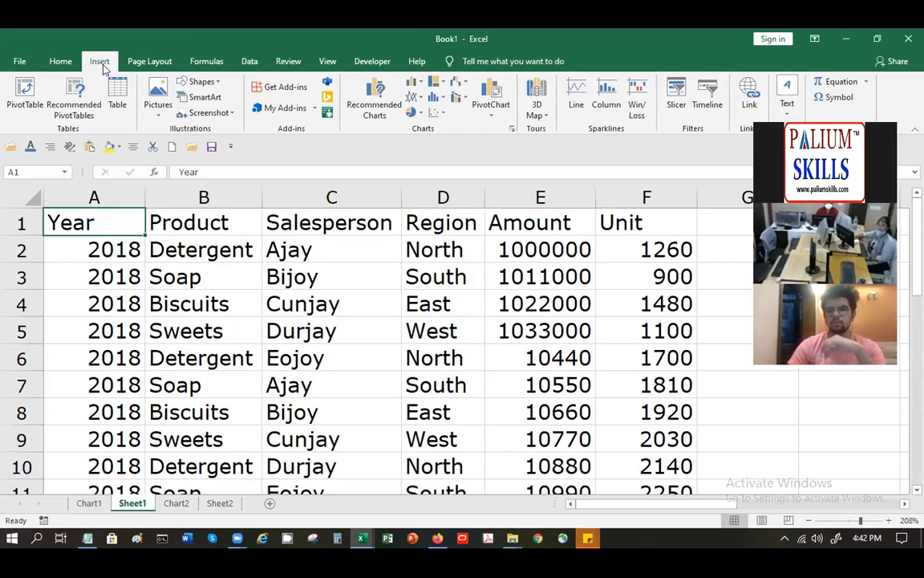
pyautogui.press('Down')
pyautogui.press('Right')
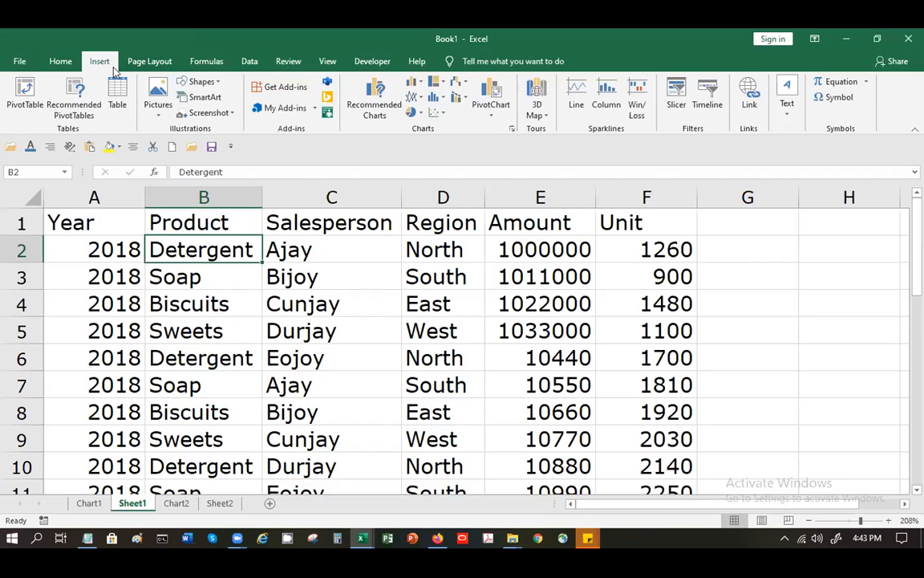
# Step: Select the sales data range A1:F25 on Sheet1, including the header row
pyautogui.click(80, 215)
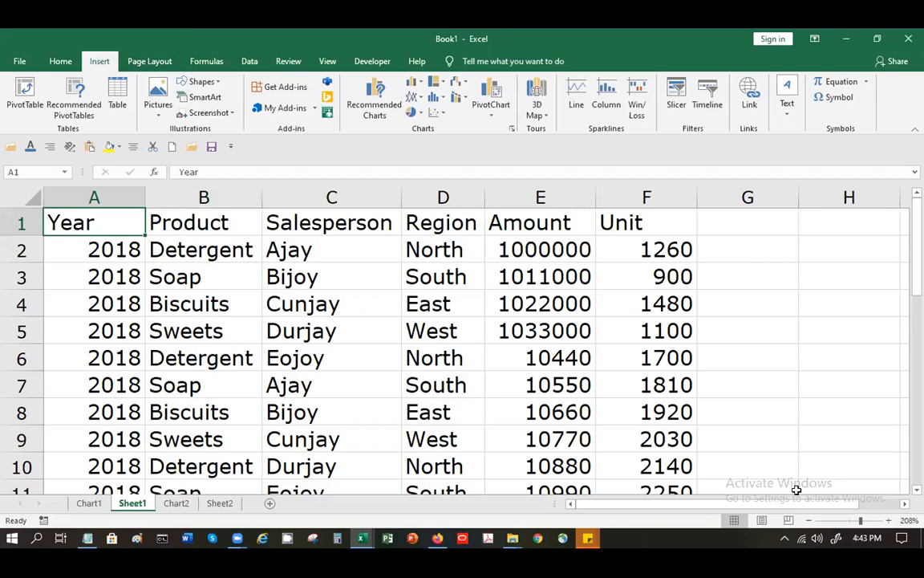
pyautogui.click(853, 521)
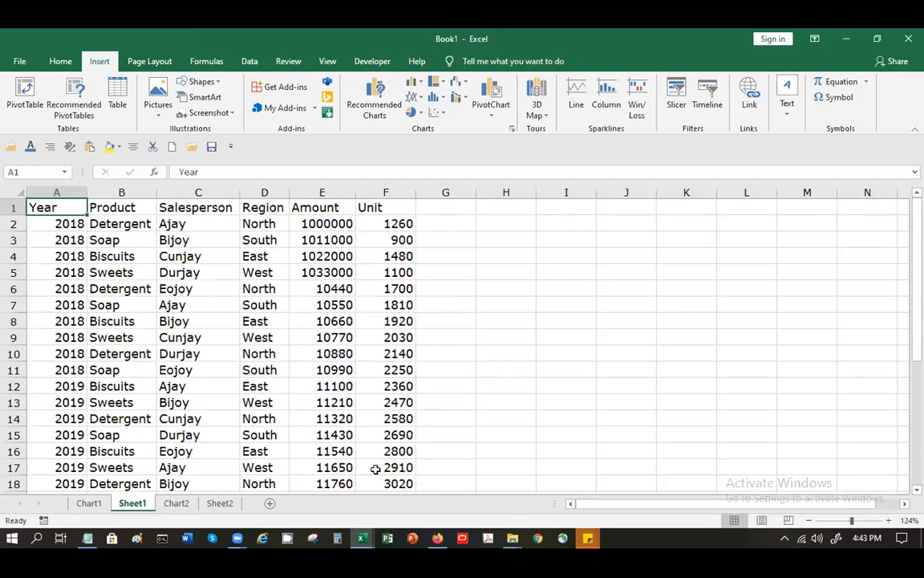
pyautogui.keyDown('shift'); pyautogui.click(391, 484); pyautogui.keyUp('shift')
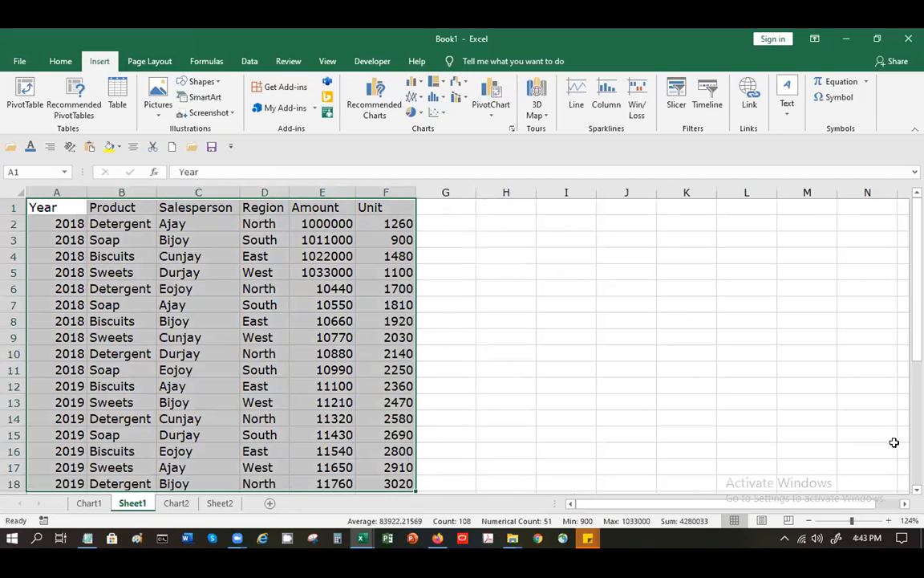
pyautogui.scroll(-1, 466, 478)
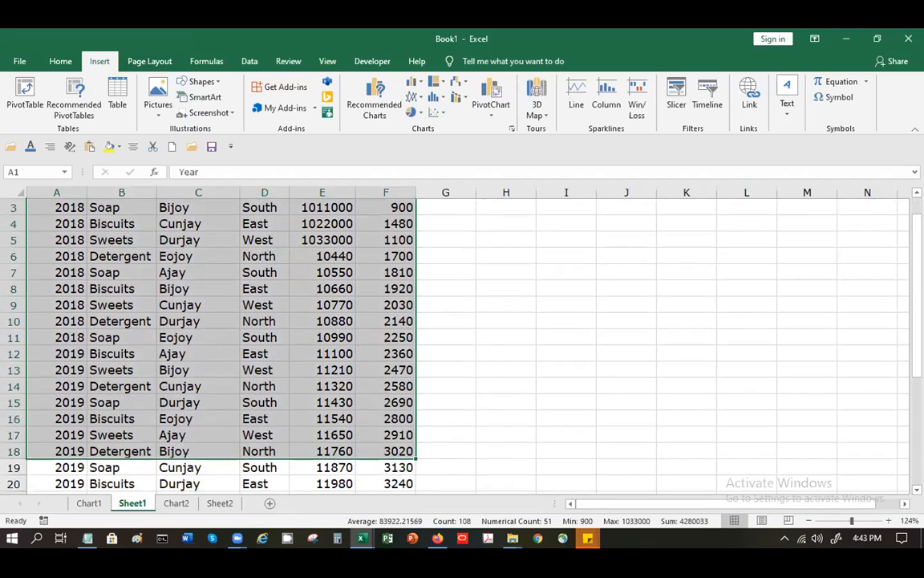
pyautogui.scroll(-1, 478, 492)
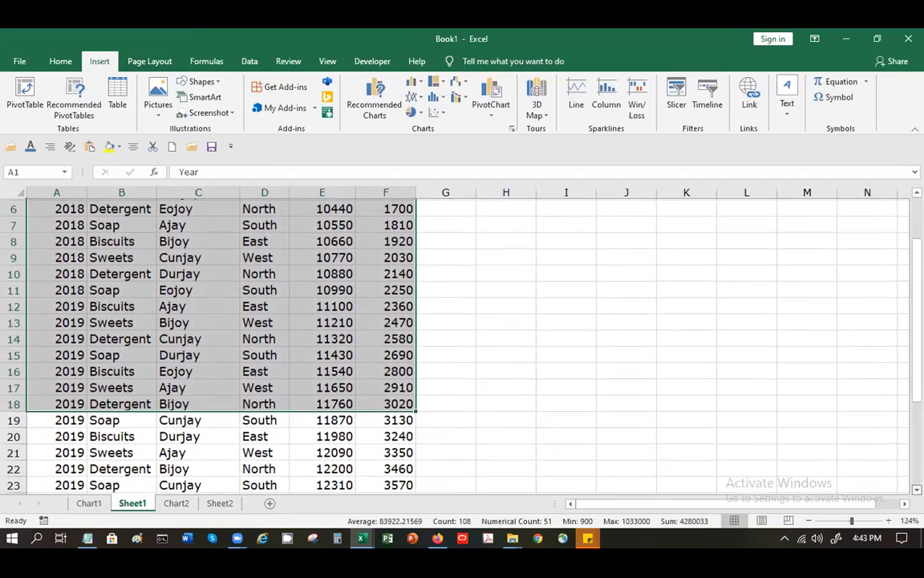
pyautogui.scroll(-1, 479, 492)
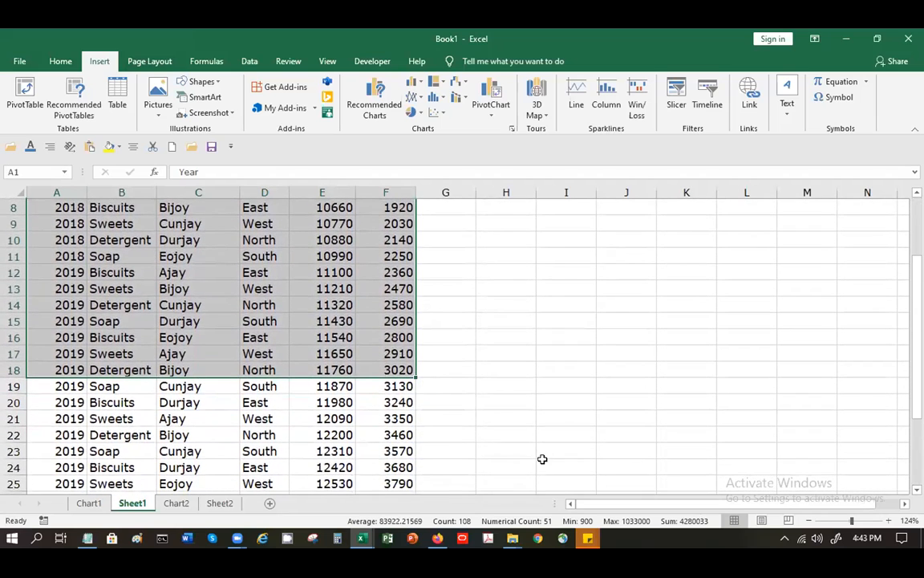
pyautogui.keyDown('shift'); pyautogui.click(392, 479); pyautogui.keyUp('shift')
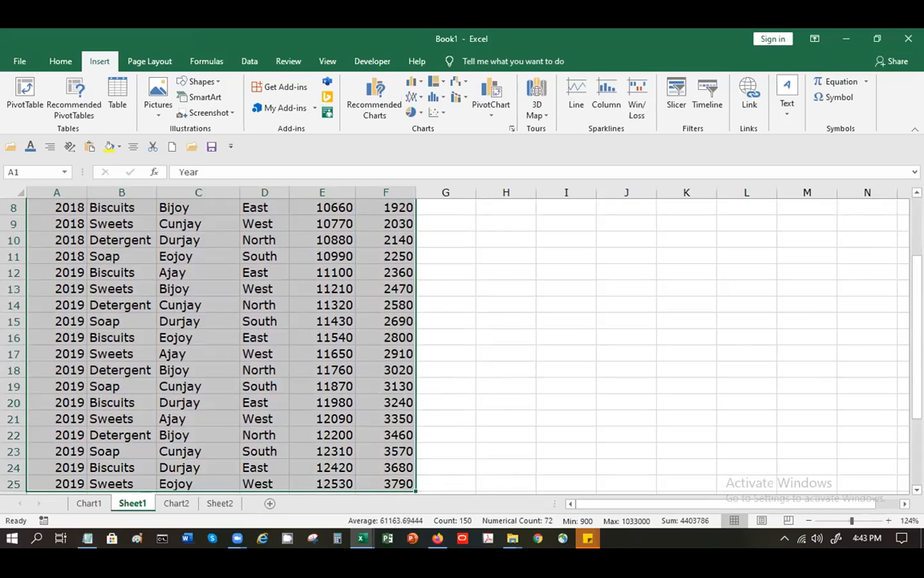
pyautogui.scroll(3, 790, 231)
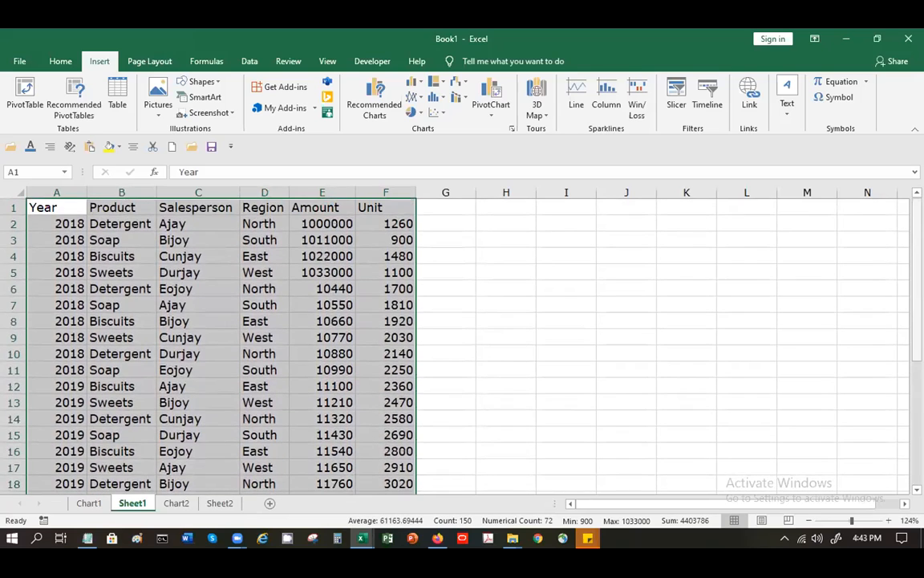
# Step: Add Sum subtotals of Amount and Unit at each change in Year, and collapse the 2018 and 2019 groups
pyautogui.click(249, 61)
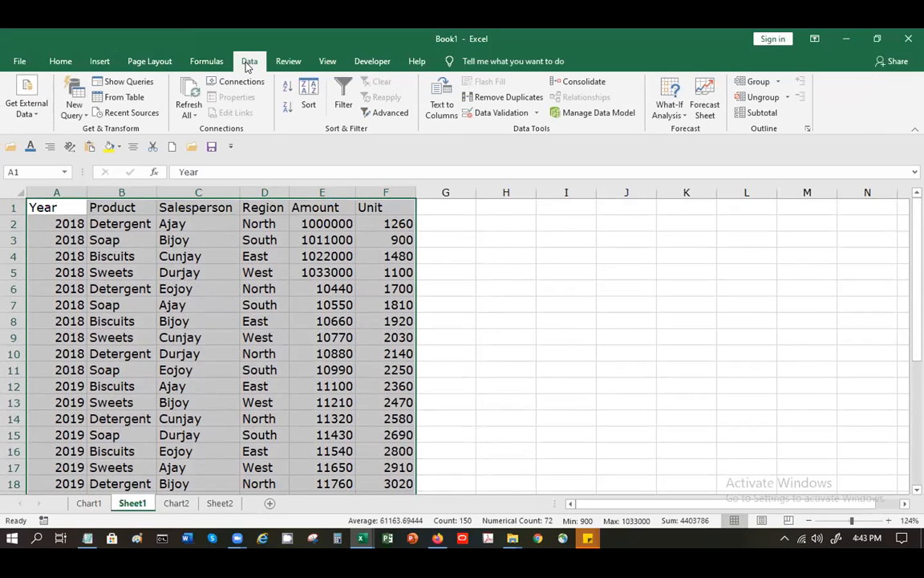
pyautogui.click(754, 113)
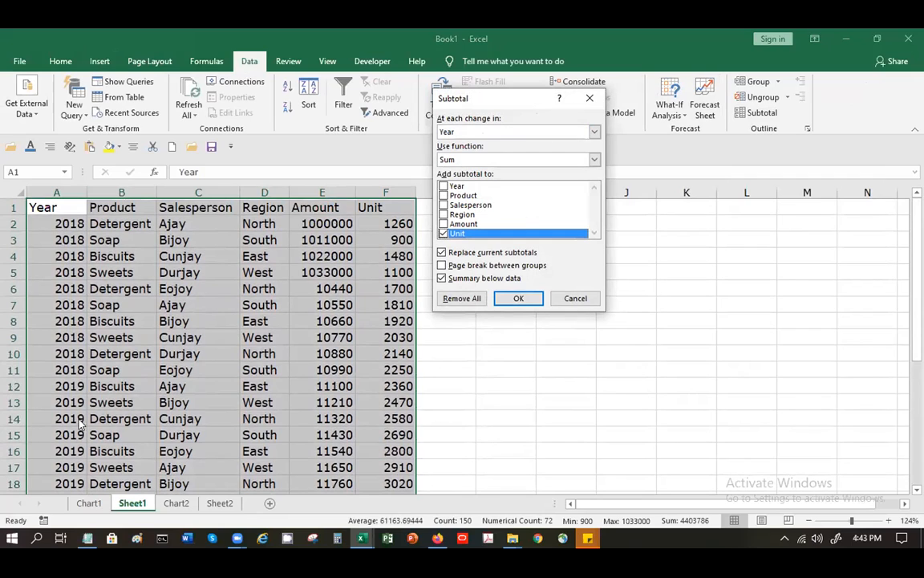
pyautogui.click(443, 223)
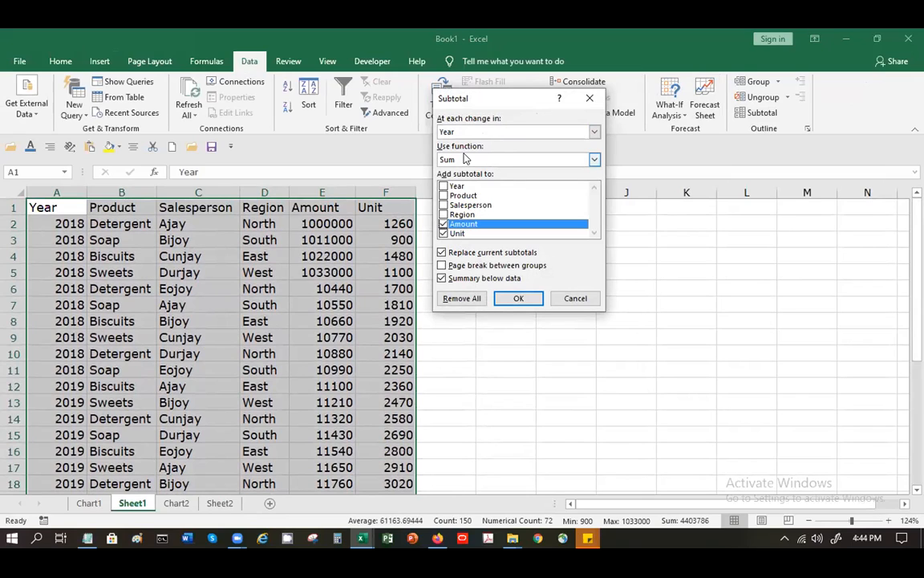
pyautogui.click(517, 298)
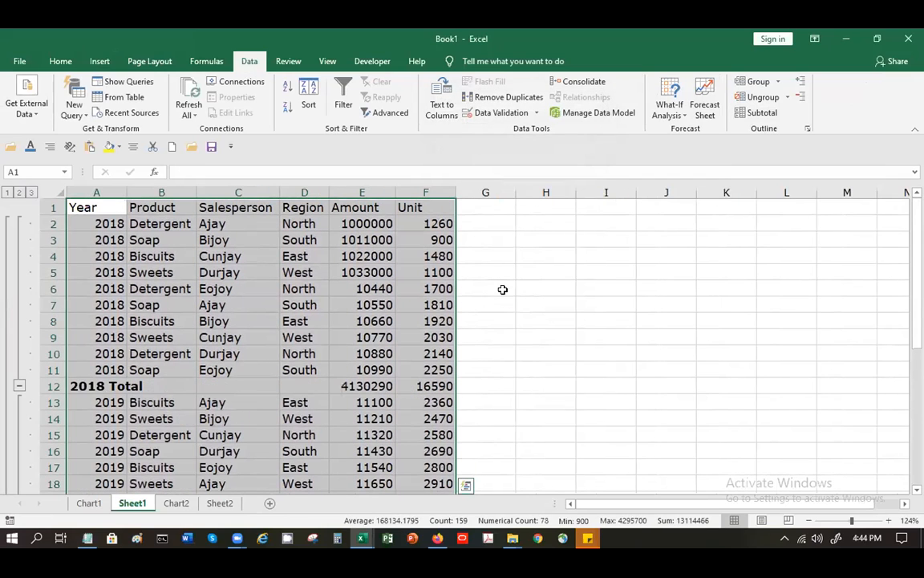
pyautogui.click(20, 386)
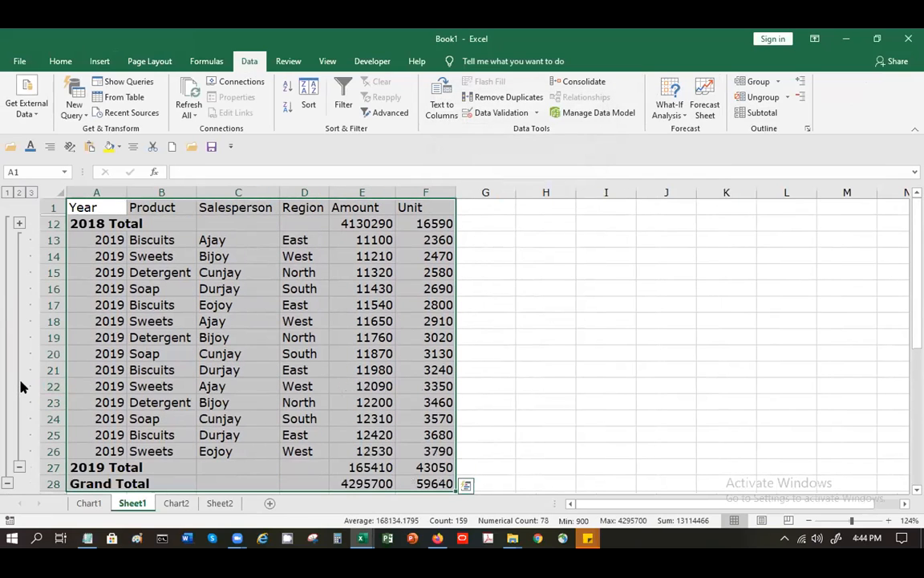
pyautogui.click(19, 467)
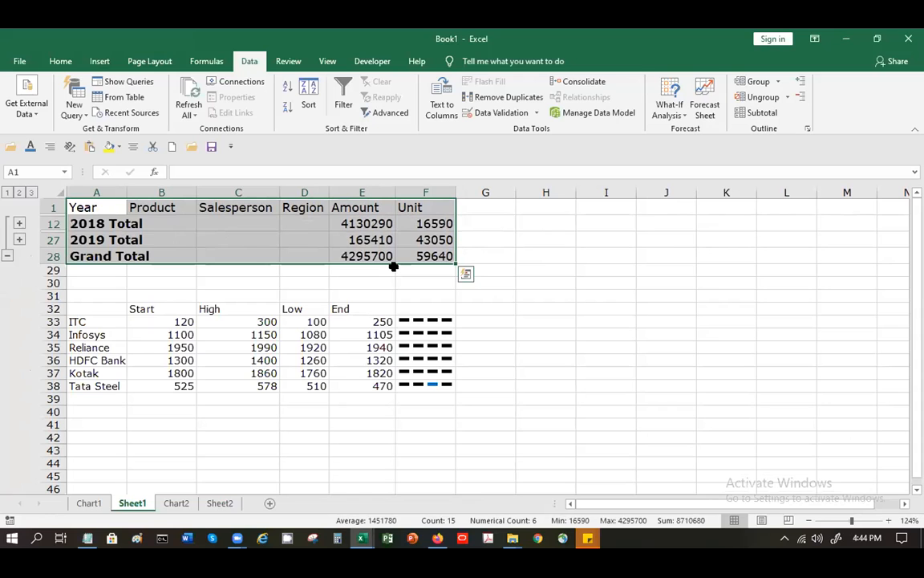
# Step: Undo the collapsing of both year groups and the subtotals on the sales data
pyautogui.hotkey('ctrl', 'z')
pyautogui.hotkey('ctrl', 'z')
pyautogui.hotkey('ctrl', 'z')
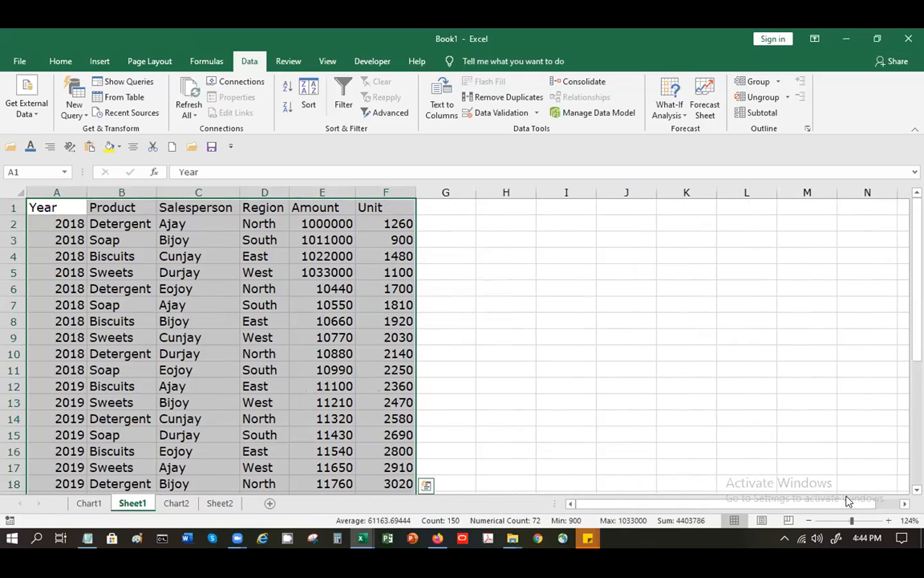
# Step: Reapply the Sum subtotals of Amount and Unit by Year, and collapse the 2018 and 2019 detail rows
pyautogui.moveTo(852, 520); pyautogui.dragTo(847, 521)
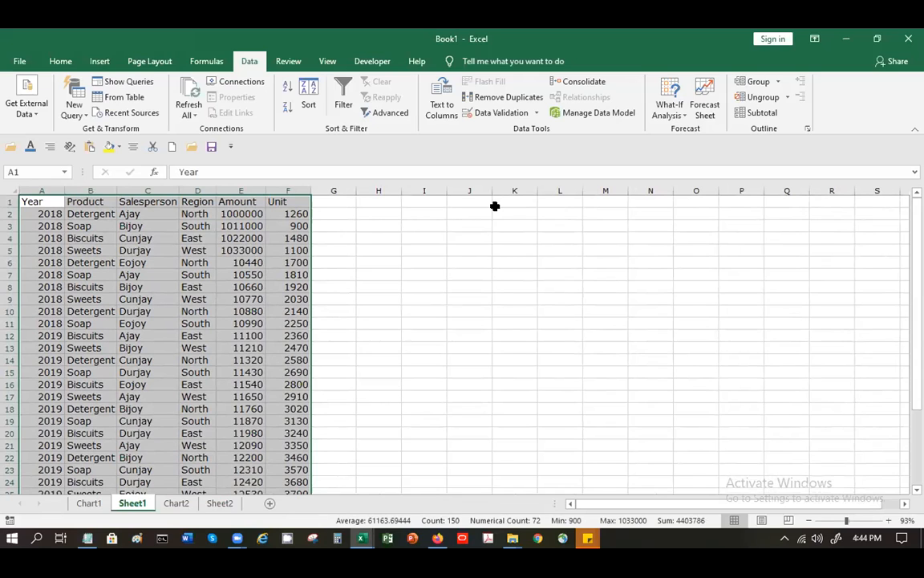
pyautogui.click(763, 113)
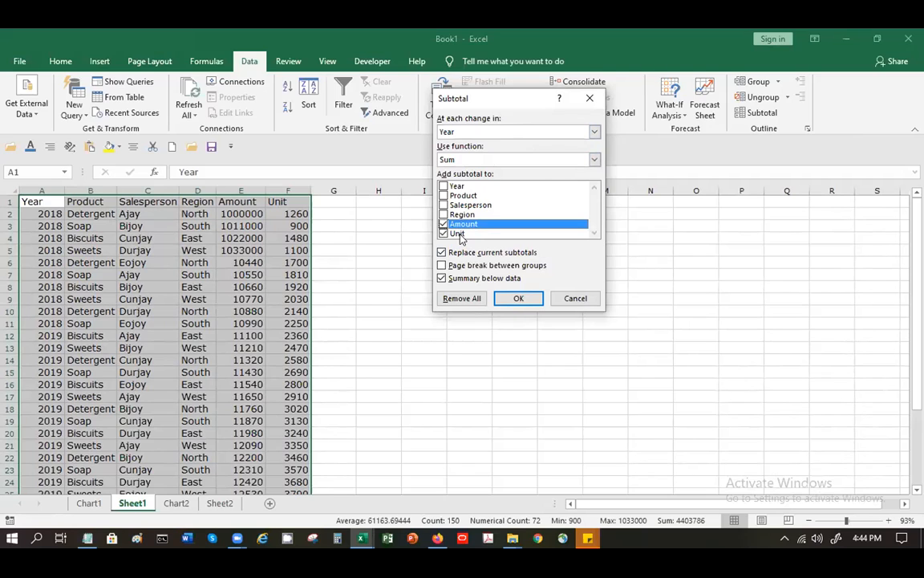
pyautogui.click(522, 300)
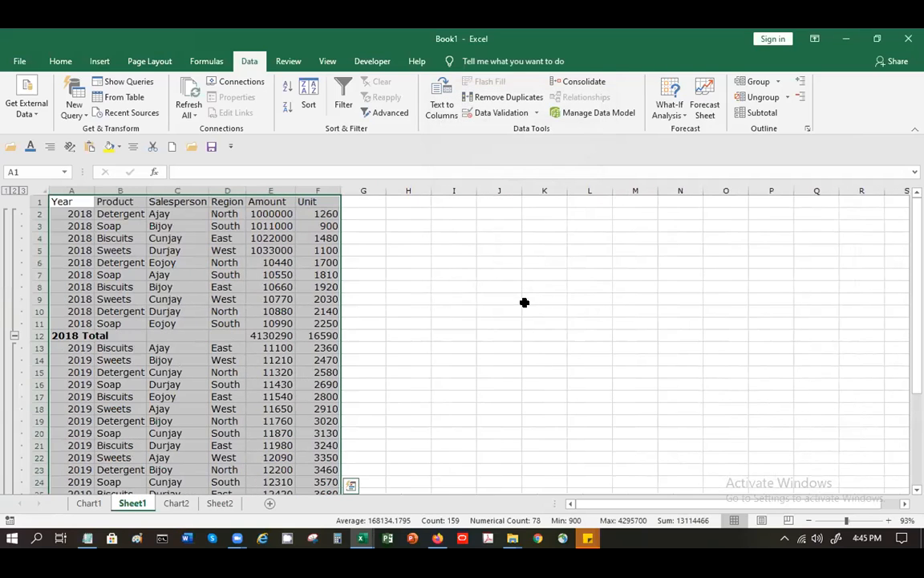
pyautogui.click(74, 339)
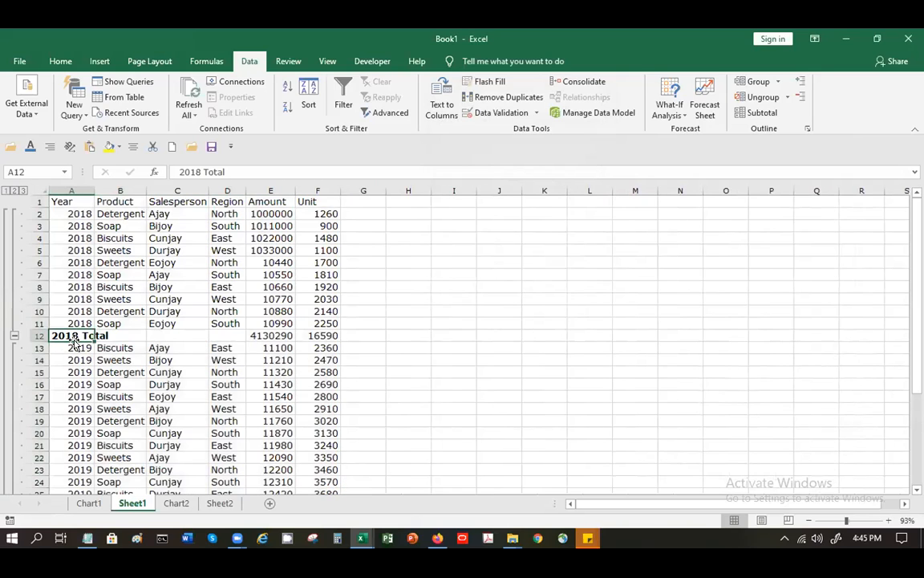
pyautogui.click(14, 335)
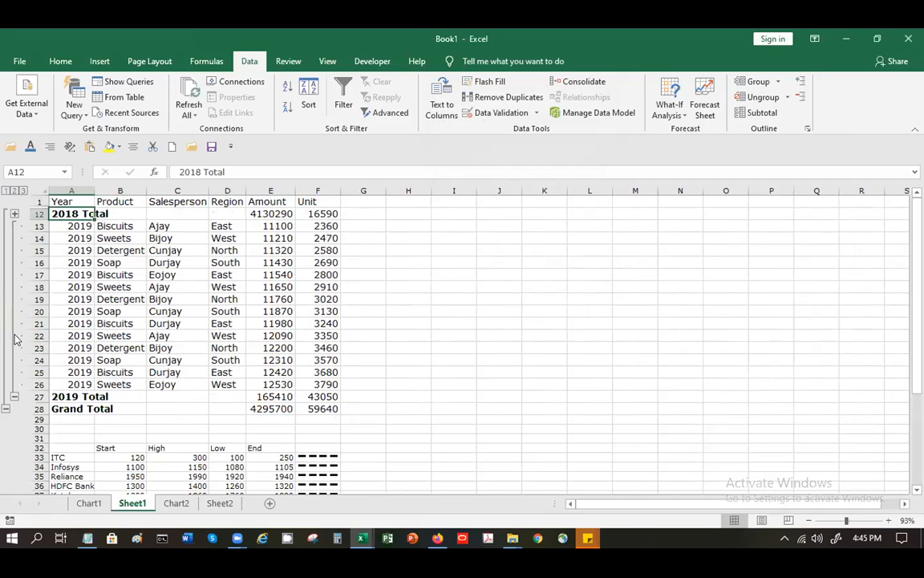
pyautogui.click(14, 397)
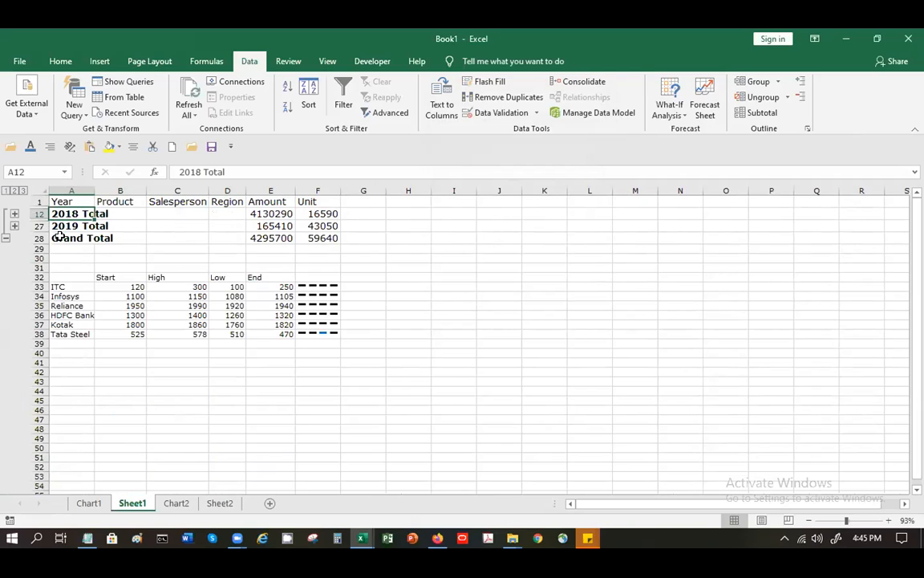
# Step: Undo the collapsed groups and the Year subtotals, and review the Subtotal settings without applying them
pyautogui.hotkey('ctrl', 'z')
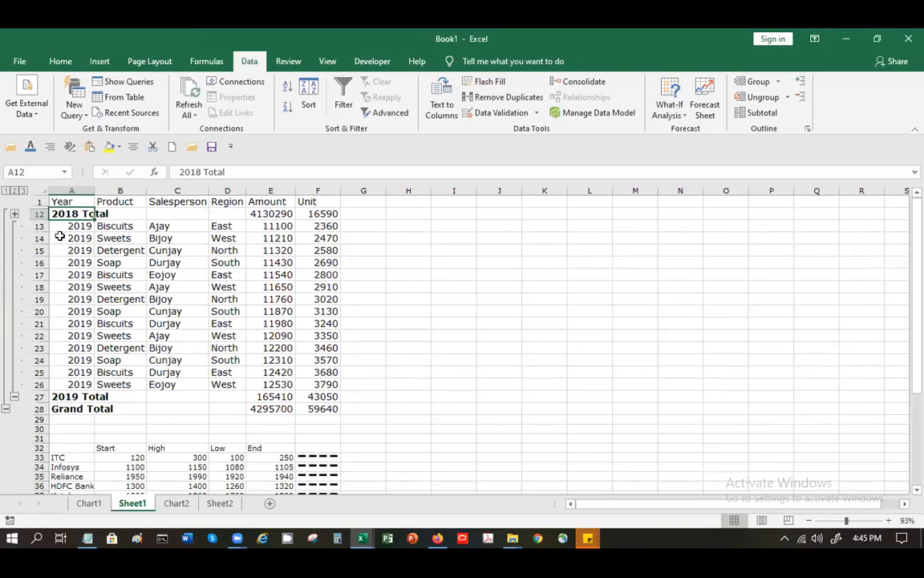
pyautogui.hotkey('ctrl', 'z')
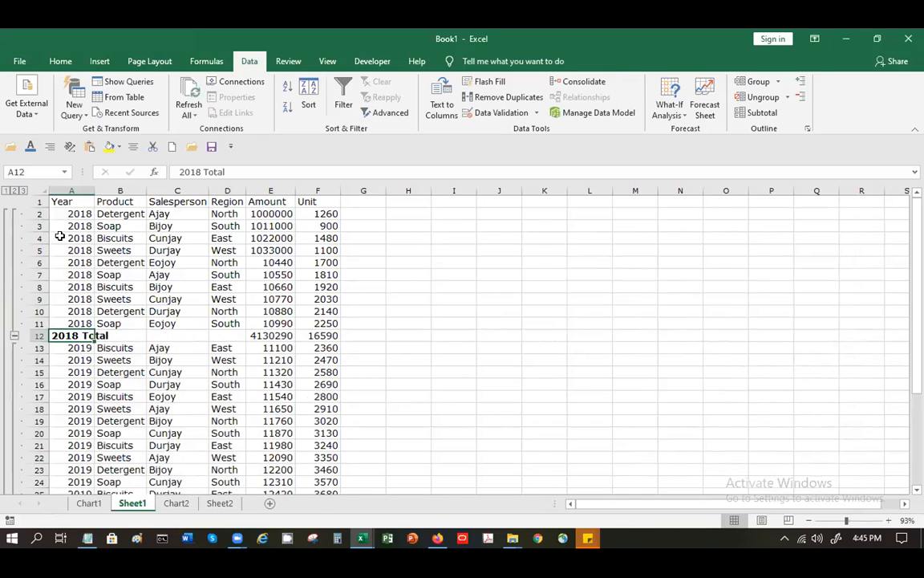
pyautogui.hotkey('ctrl', 'z')
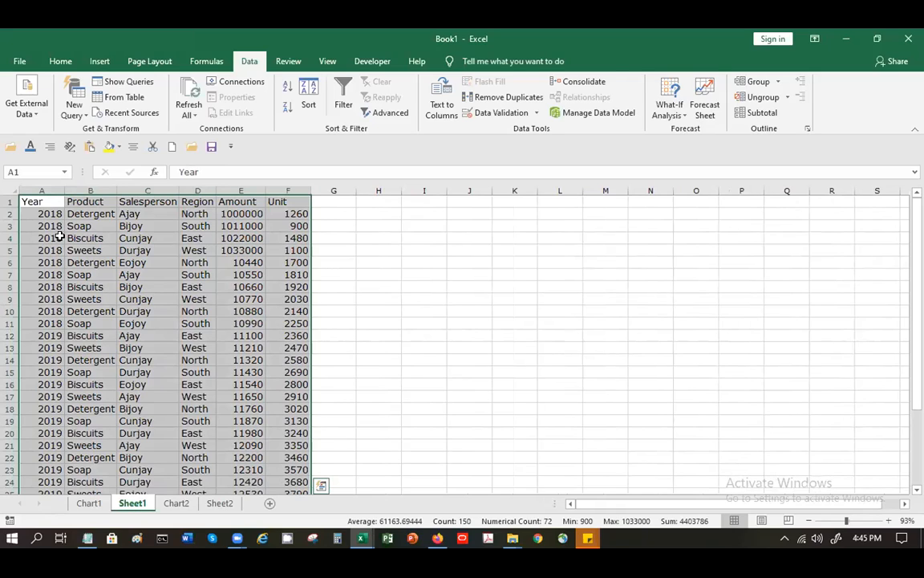
pyautogui.click(758, 112)
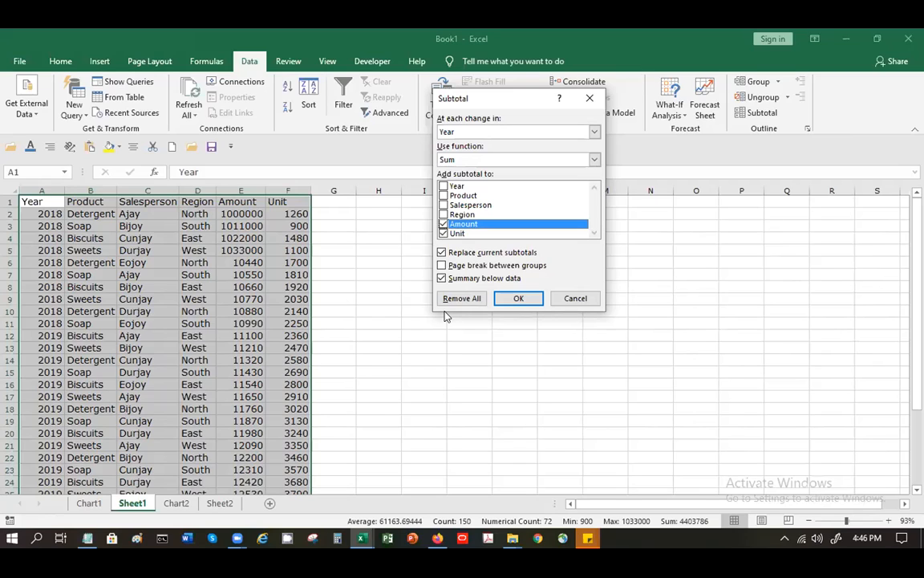
pyautogui.click(577, 299)
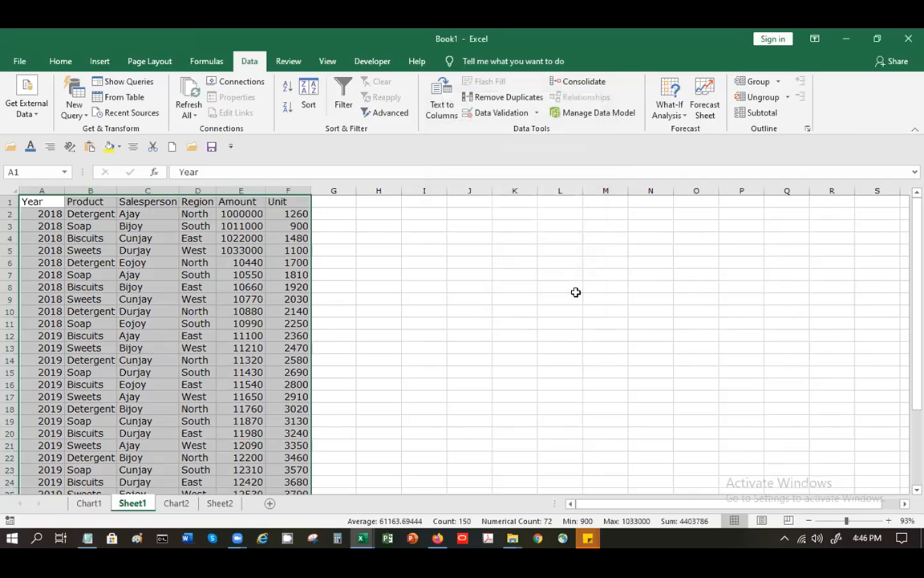
# Step: Sort the sales data by Product from A to Z
pyautogui.click(100, 212)
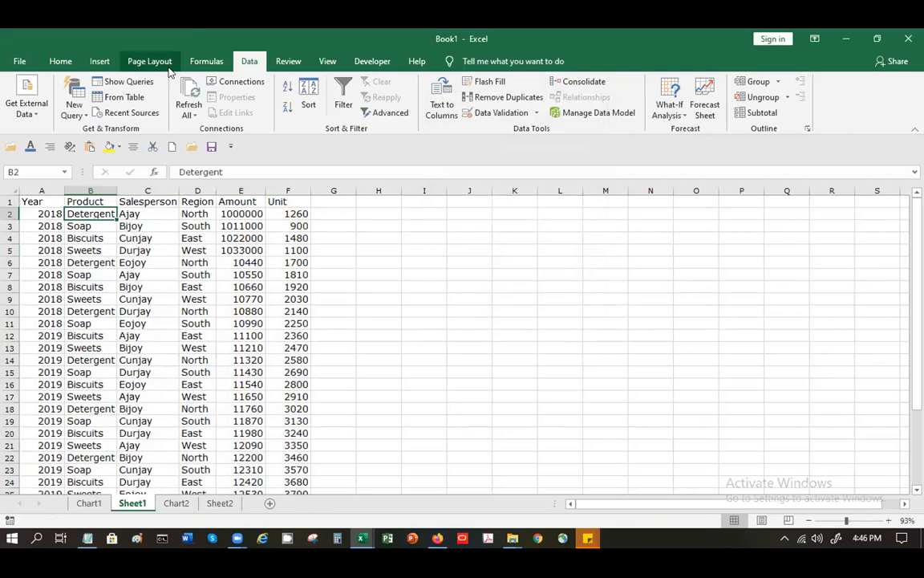
pyautogui.click(287, 87)
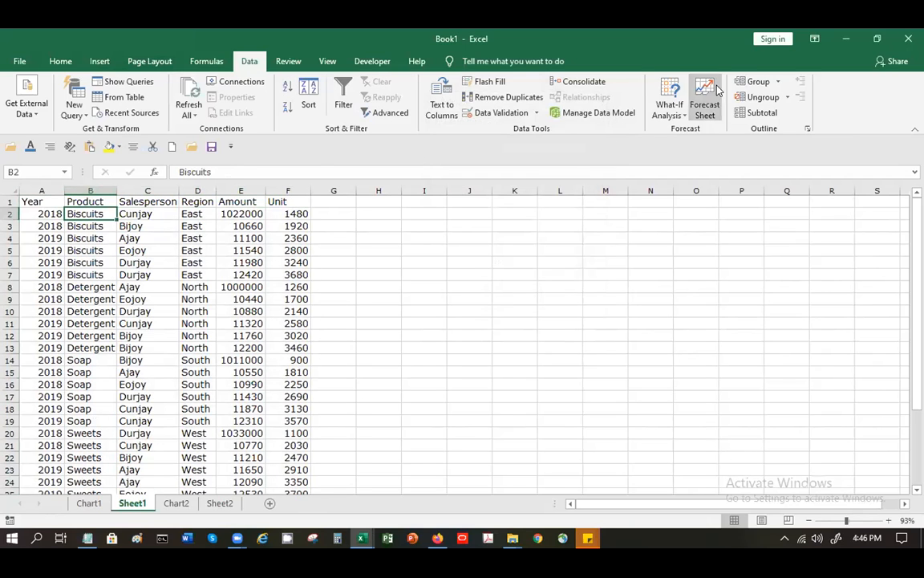
# Step: Add Sum subtotals of Amount and Unit to the whole sales data at each change in Product
pyautogui.hotkey('ctrl', 'a')
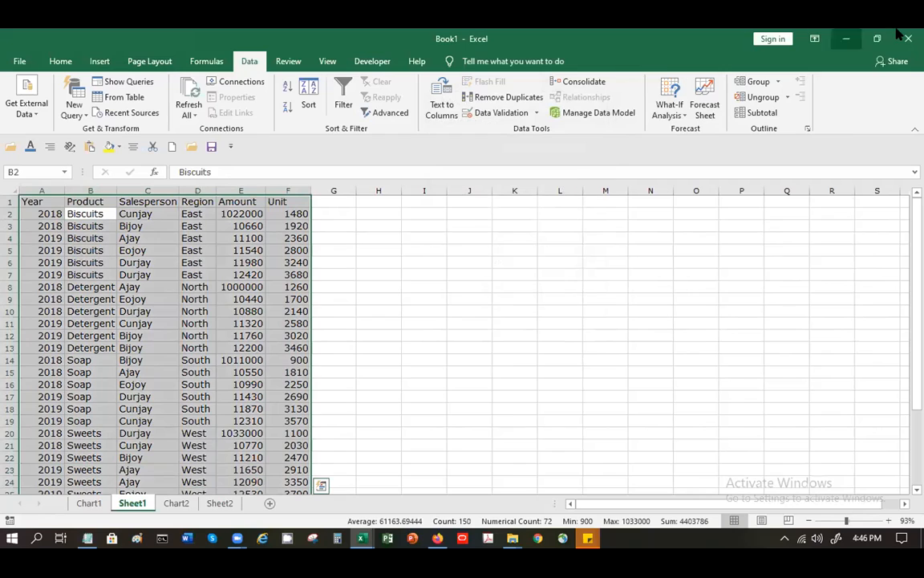
pyautogui.click(747, 113)
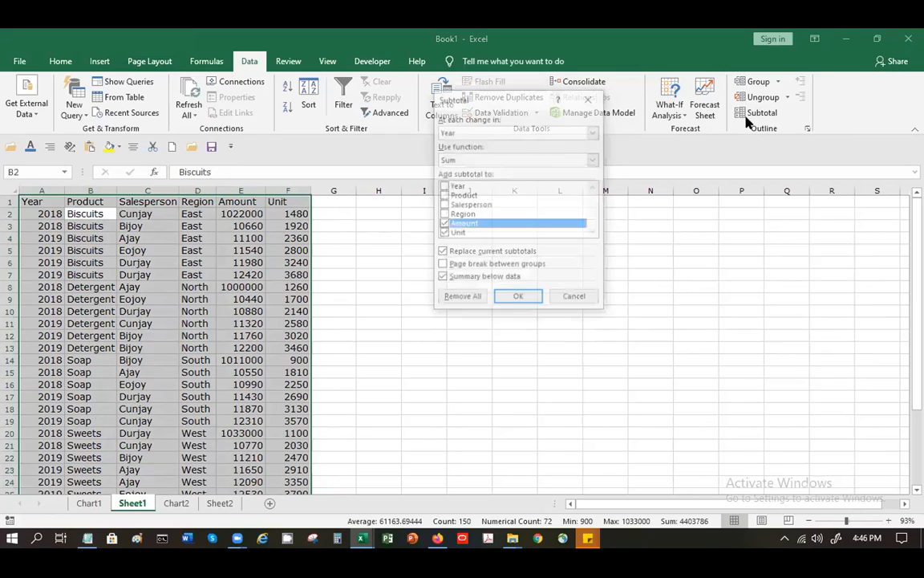
pyautogui.click(465, 133)
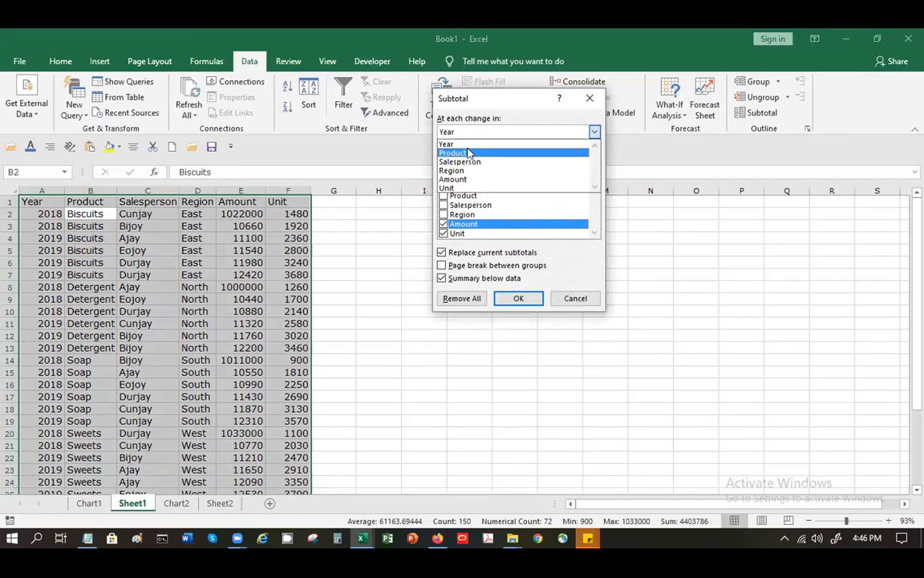
pyautogui.click(468, 152)
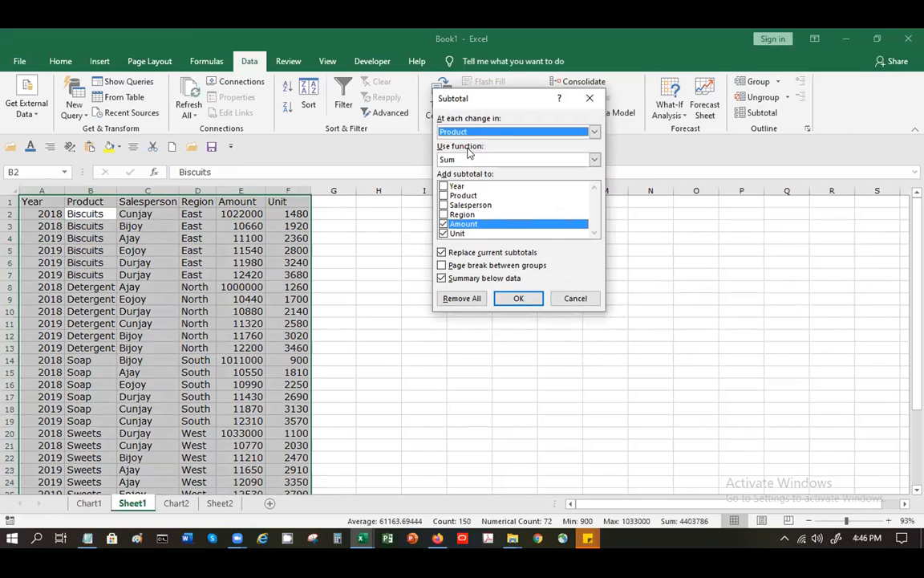
pyautogui.click(516, 297)
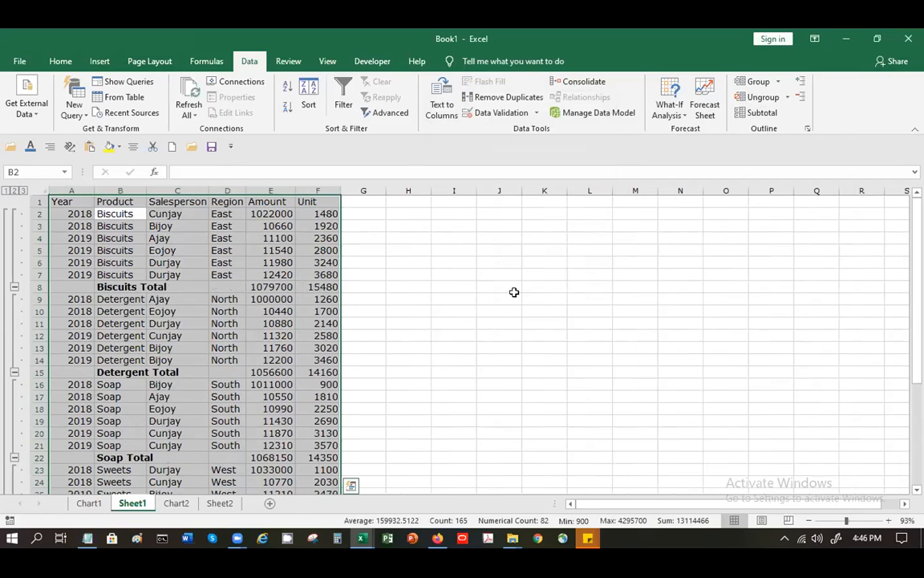
# Step: Collapse the detail rows of the Biscuits, Detergent, Soap and Sweets groups so only the product totals show
pyautogui.click(14, 287)
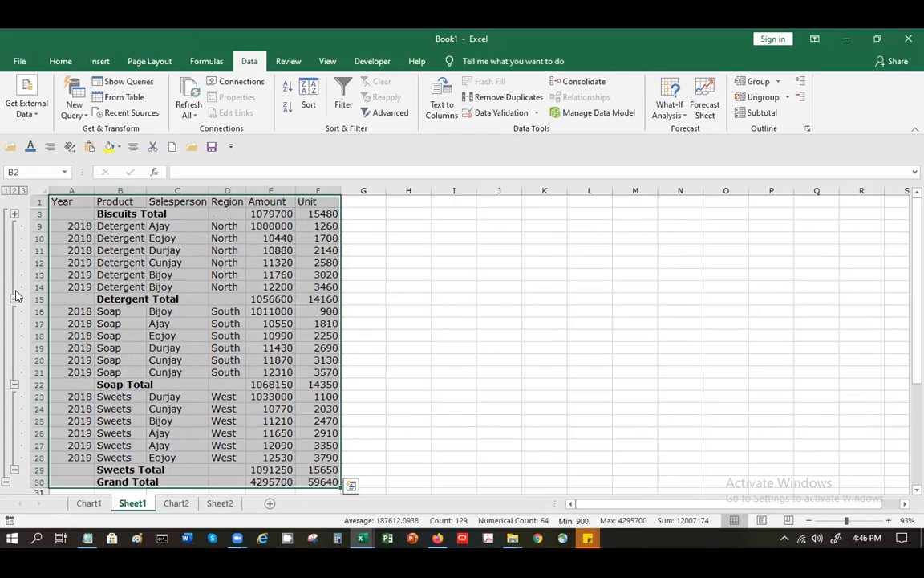
pyautogui.click(14, 299)
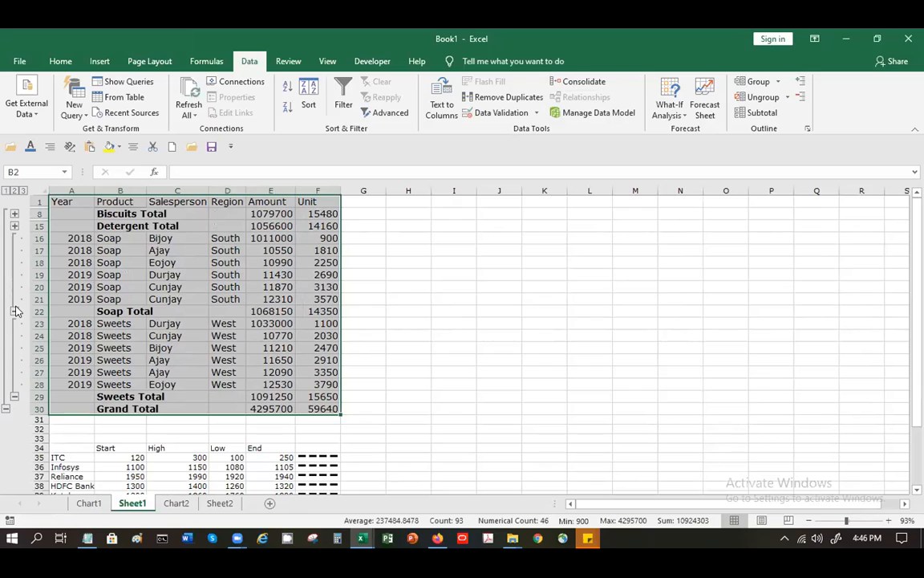
pyautogui.click(15, 312)
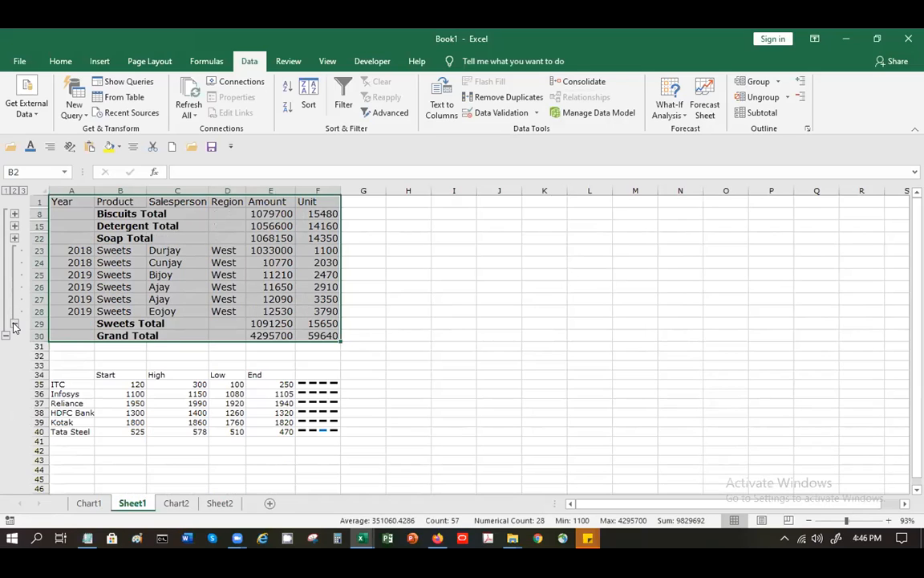
pyautogui.click(14, 324)
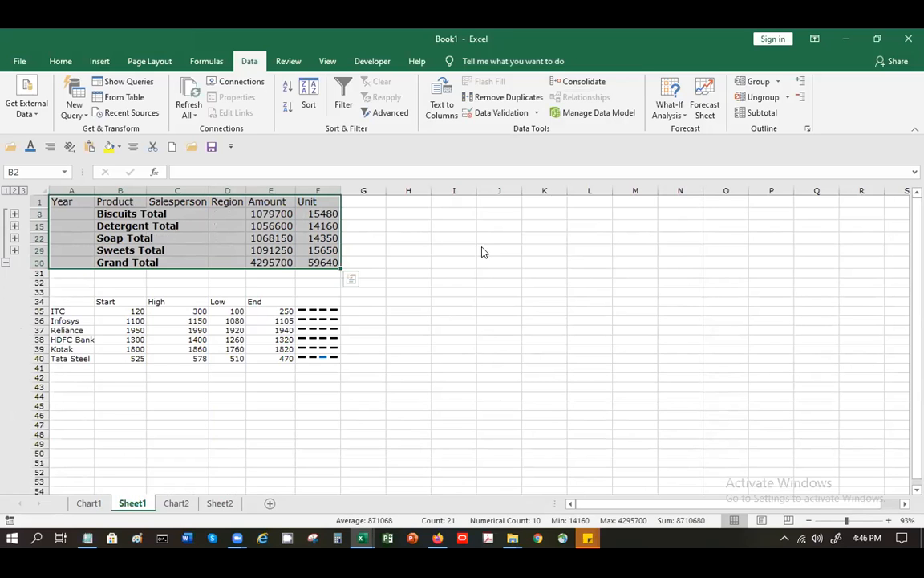
# Step: Undo the four collapsed product groups and the Product subtotals
pyautogui.hotkey('ctrl', 'z')
pyautogui.hotkey('ctrl', 'z')
pyautogui.hotkey('ctrl', 'z')
pyautogui.hotkey('ctrl', 'z')
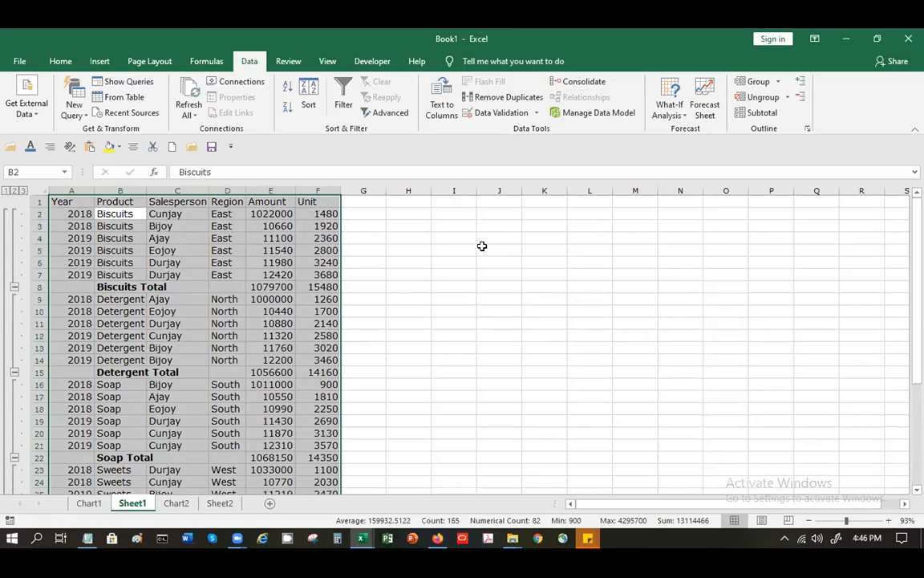
pyautogui.hotkey('ctrl', 'z')
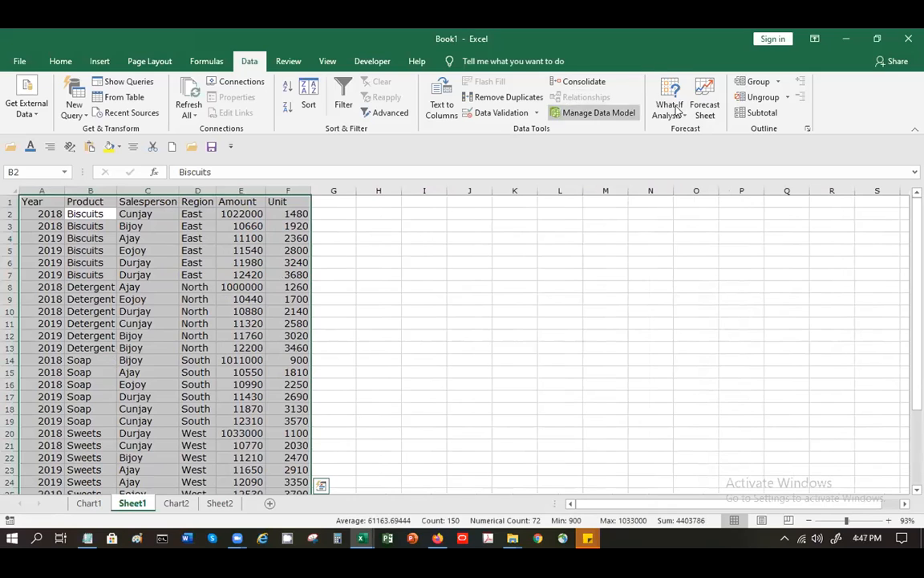
# Step: Reapply Sum subtotals of Amount and Unit at each change in Product, and collapse all four product groups
pyautogui.click(758, 113)
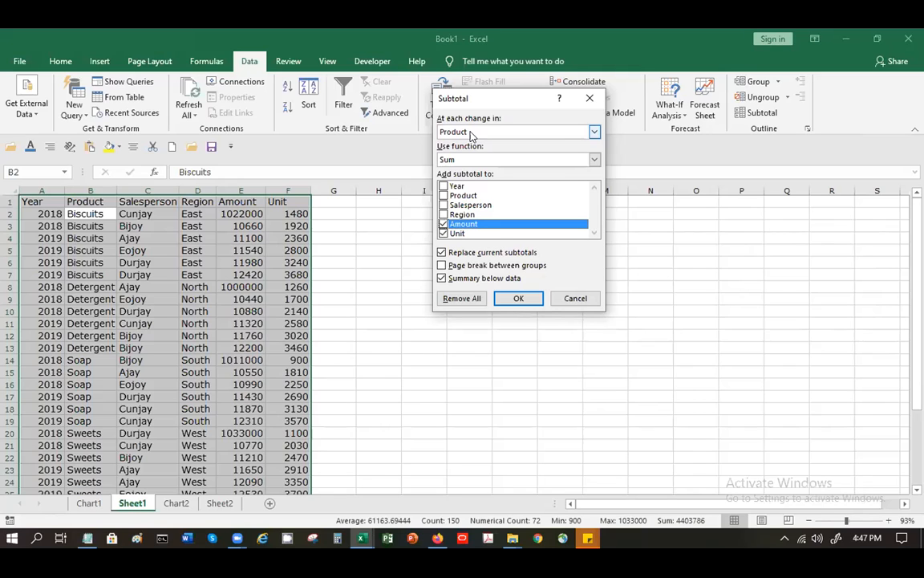
pyautogui.click(518, 297)
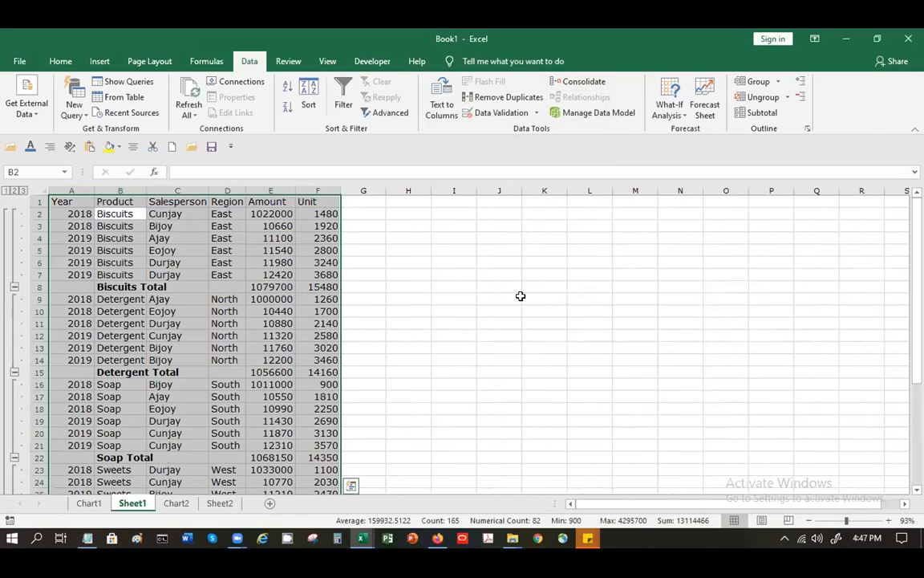
pyautogui.click(14, 286)
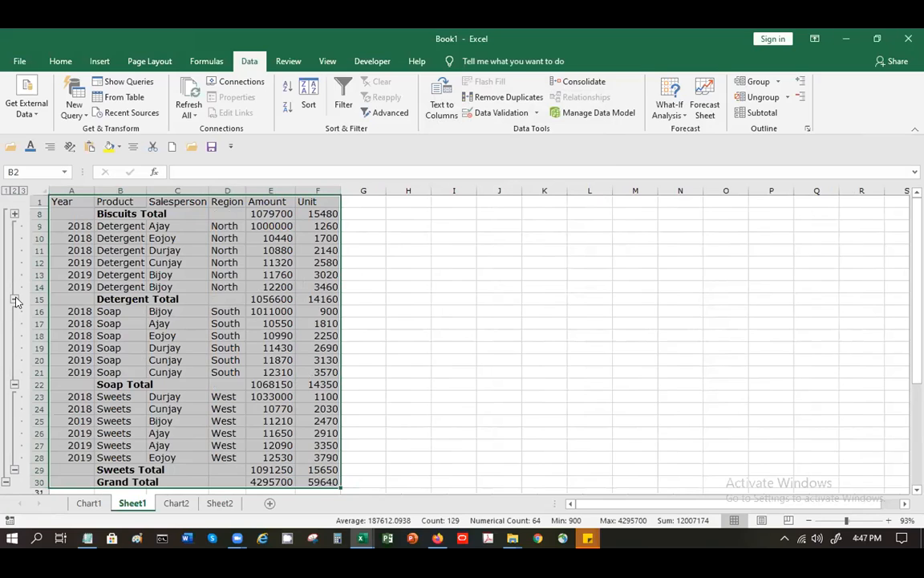
pyautogui.click(14, 298)
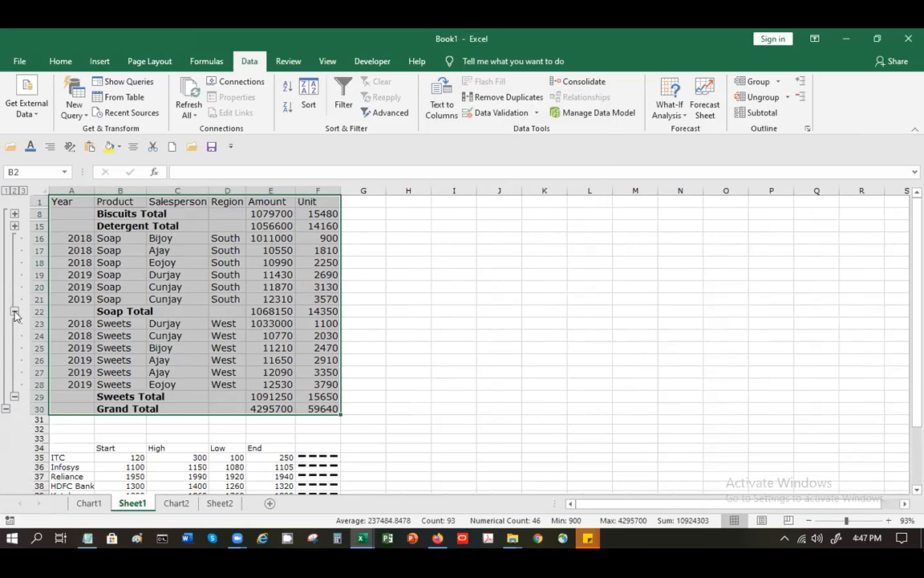
pyautogui.click(14, 312)
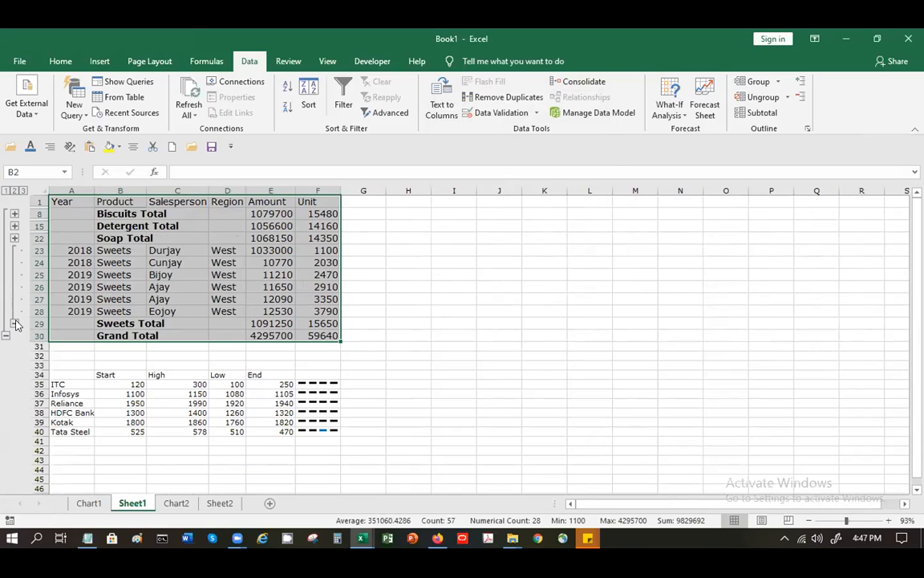
pyautogui.click(15, 321)
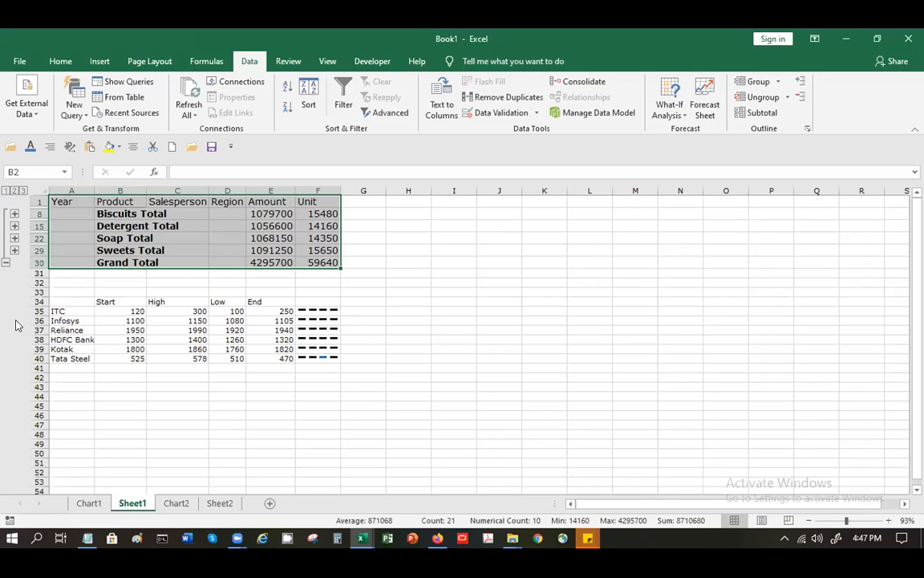
# Step: Undo the collapsed groups and remove the reapplied Product subtotals from the sales data
pyautogui.hotkey('ctrl', 'z')
pyautogui.hotkey('ctrl', 'z')
pyautogui.hotkey('ctrl', 'z')
pyautogui.hotkey('ctrl', 'z')
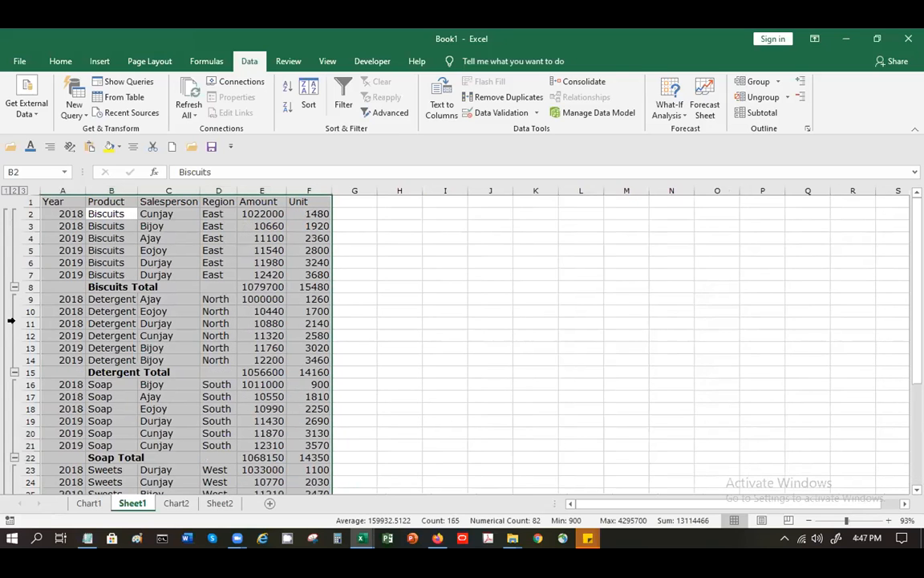
pyautogui.hotkey('ctrl', 'z')
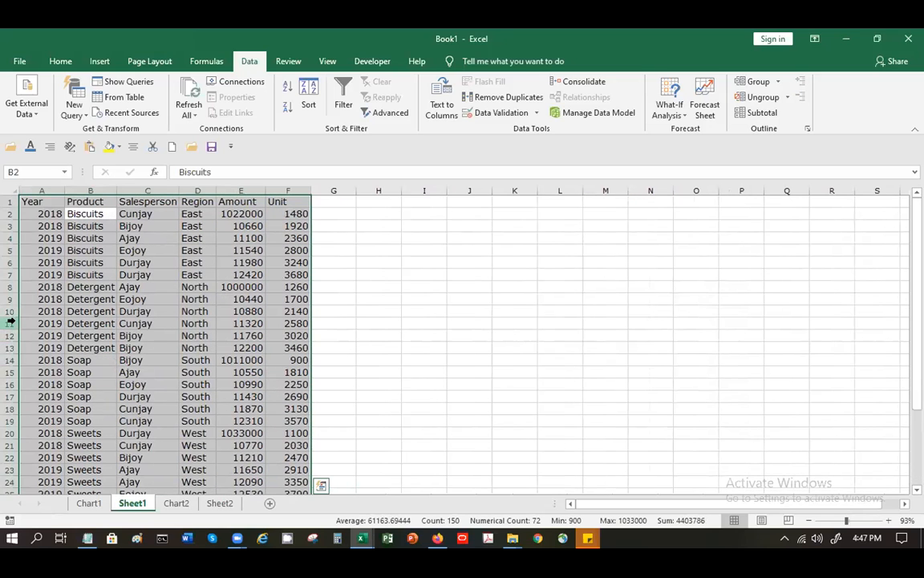
# Step: Sort the sales data by Year in ascending order
pyautogui.click(40, 214)
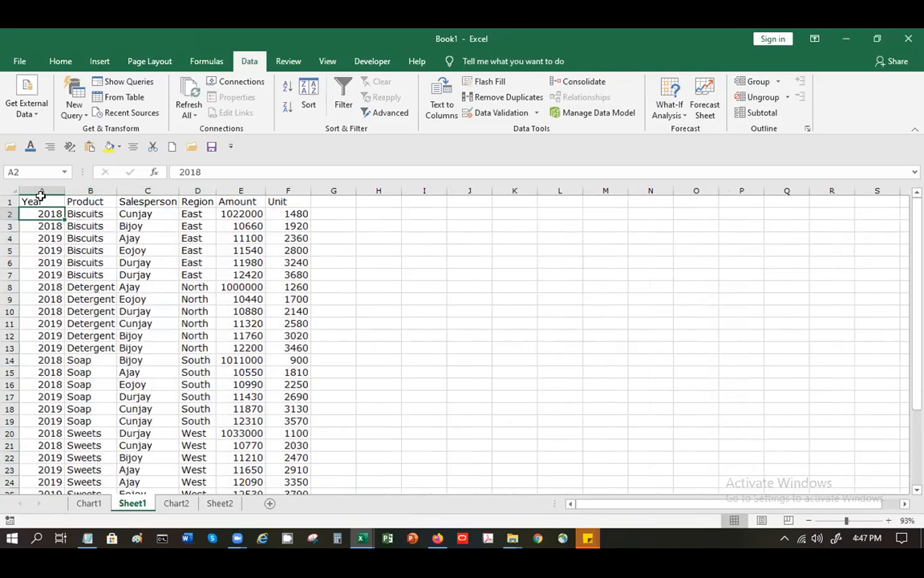
pyautogui.click(140, 97)
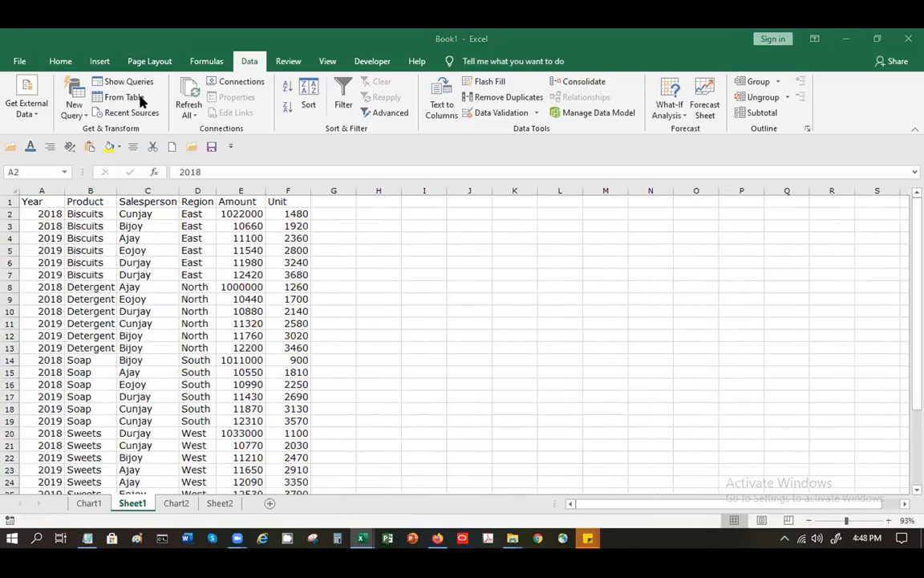
pyautogui.click(287, 90)
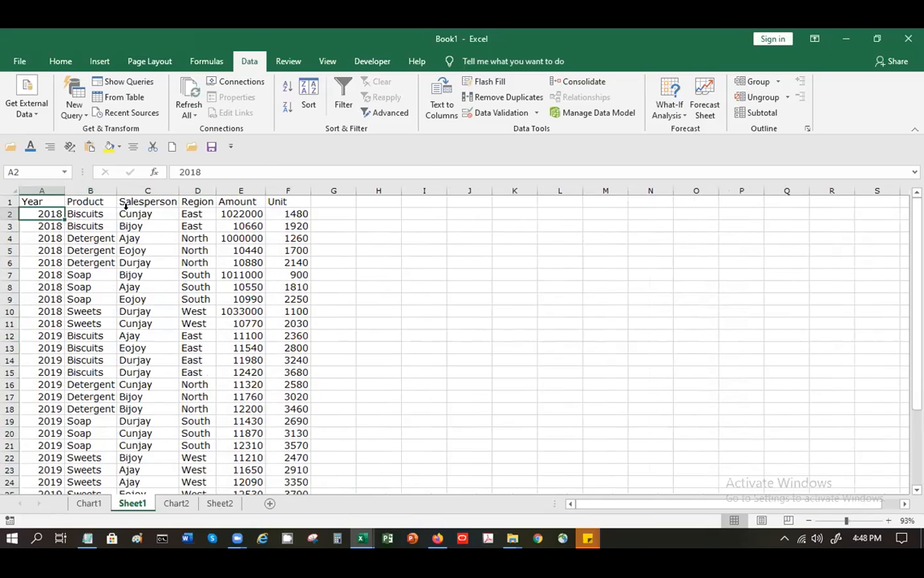
# Step: Add Sum subtotals of Amount and Unit by Product to the year-sorted data, and collapse the first three 2018 product groups
pyautogui.click(95, 215)
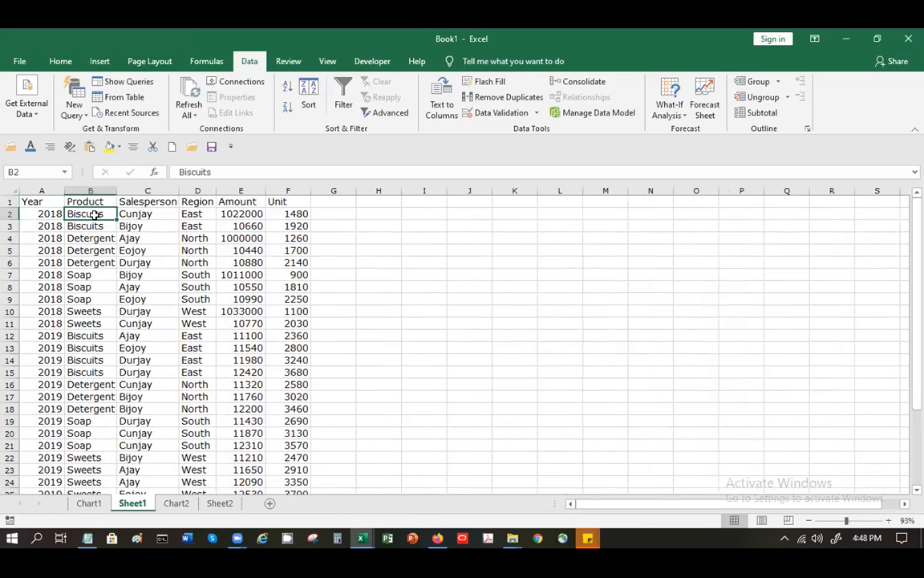
pyautogui.click(759, 112)
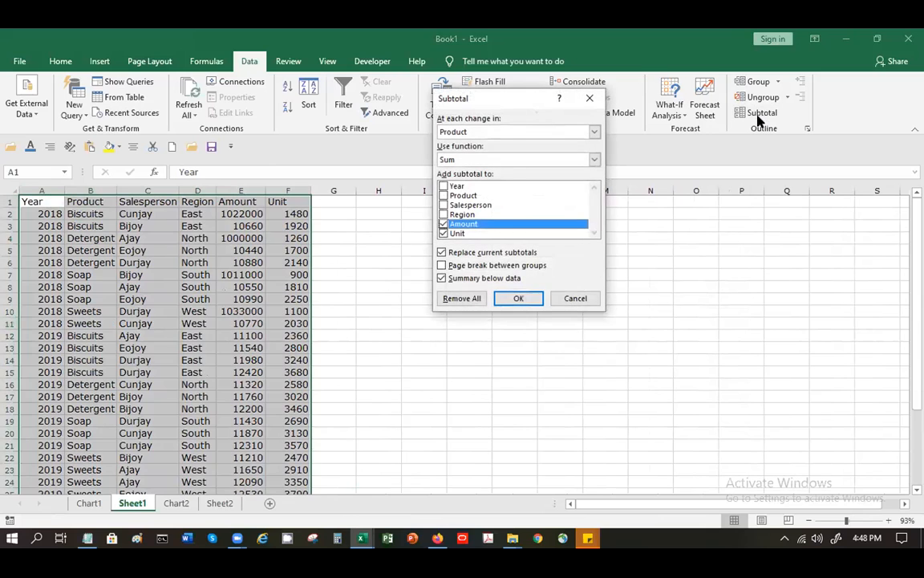
pyautogui.click(515, 299)
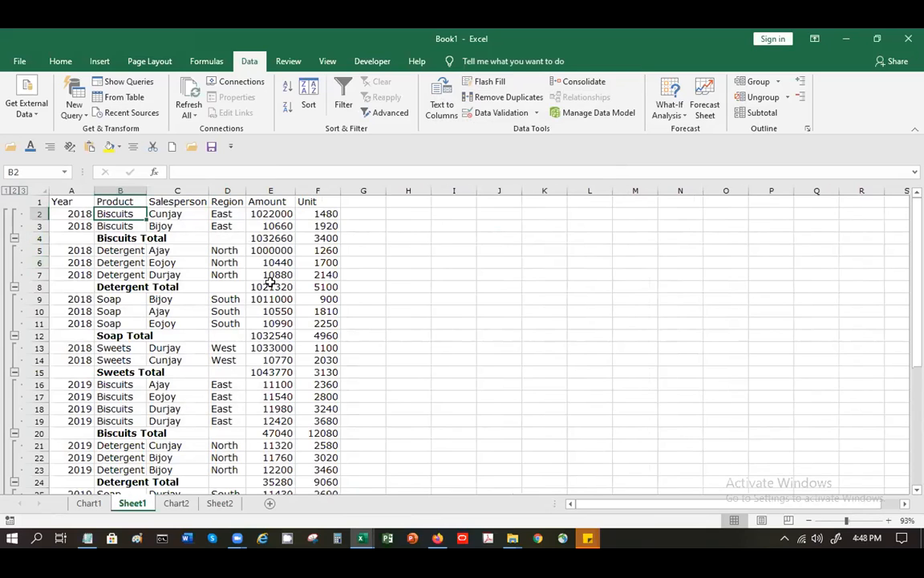
pyautogui.click(16, 239)
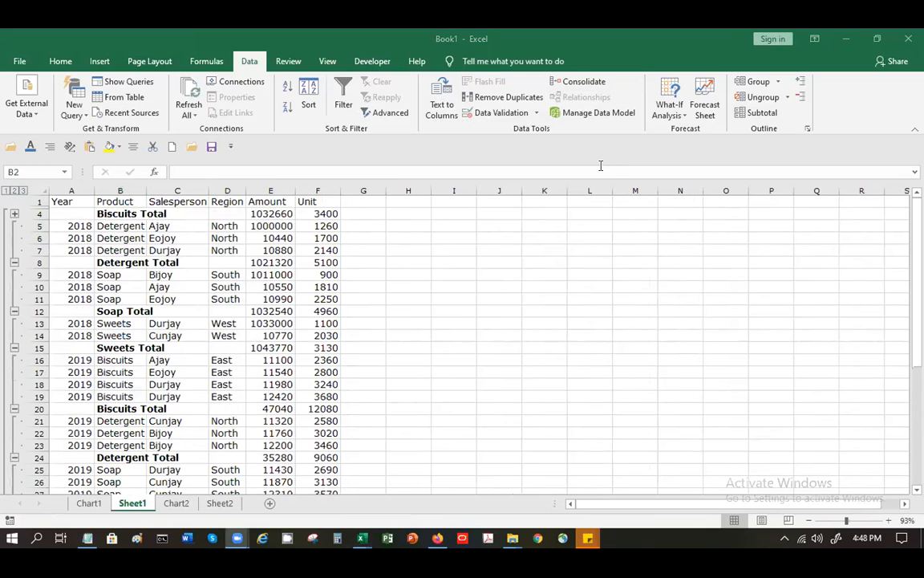
pyautogui.click(14, 263)
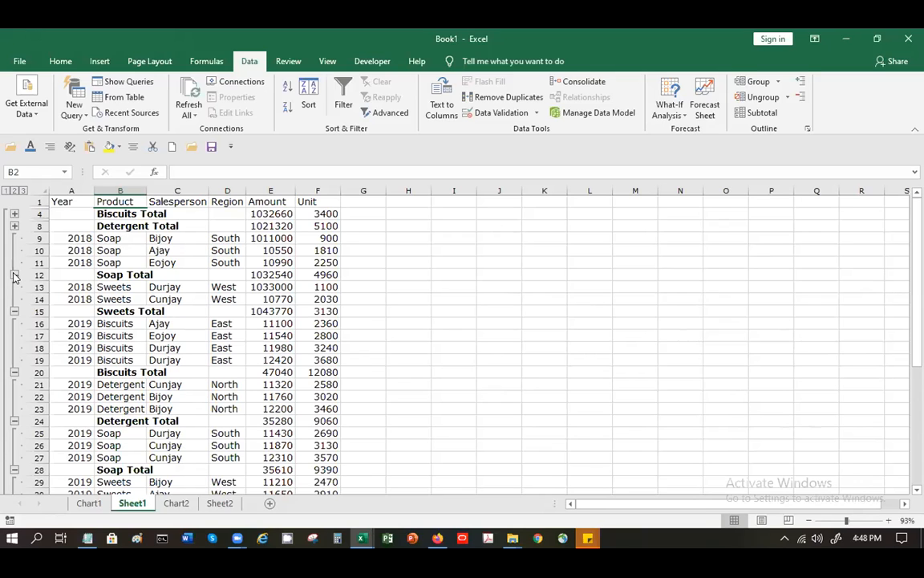
pyautogui.click(14, 275)
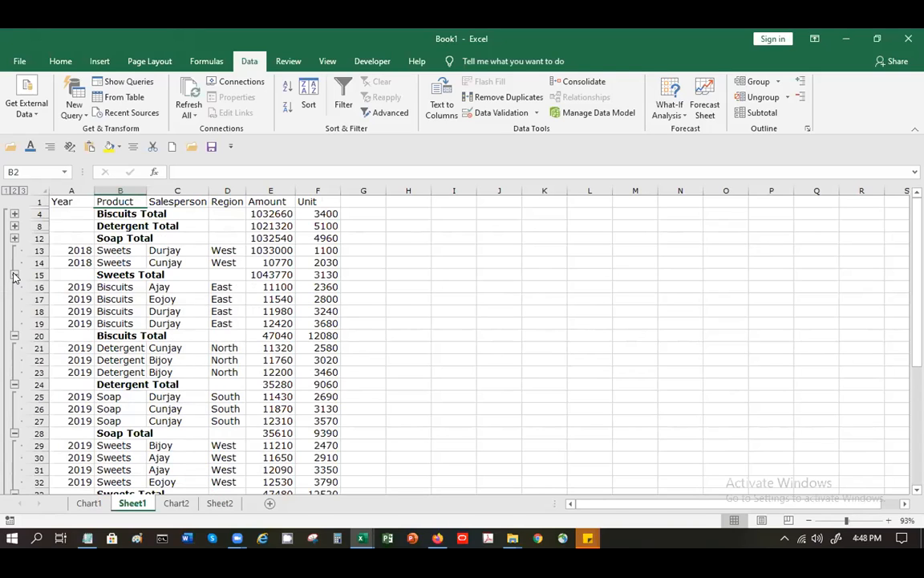
# Step: Undo the collapsed groups and Product subtotals on the year-sorted data, and clear the range selection
pyautogui.hotkey('ctrl', 'z')
pyautogui.hotkey('ctrl', 'z')
pyautogui.hotkey('ctrl', 'z')
pyautogui.hotkey('ctrl', 'z')
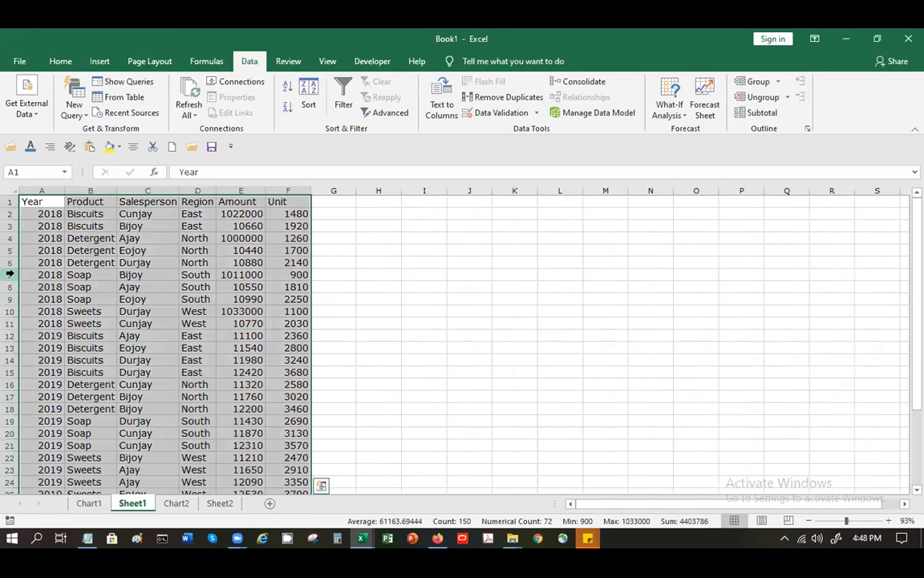
pyautogui.click(10, 274)
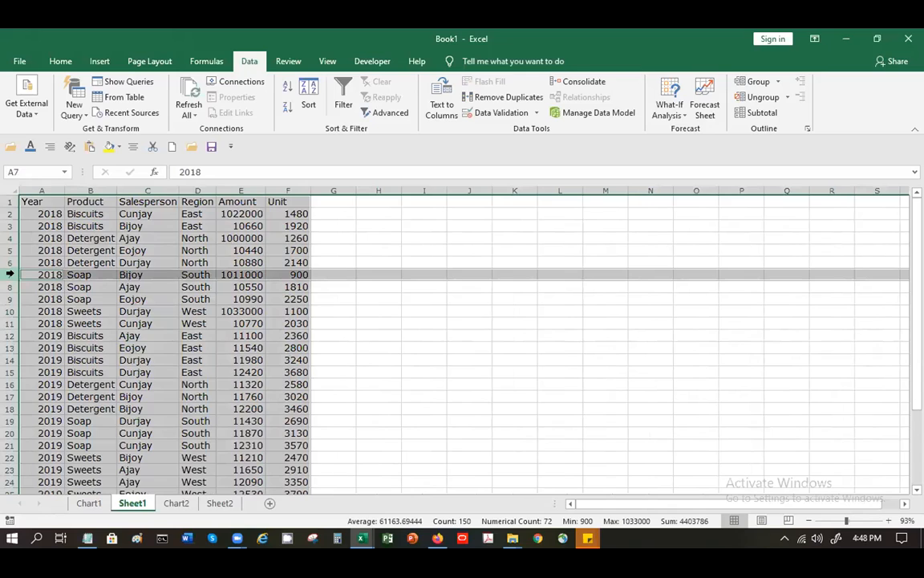
pyautogui.click(169, 275)
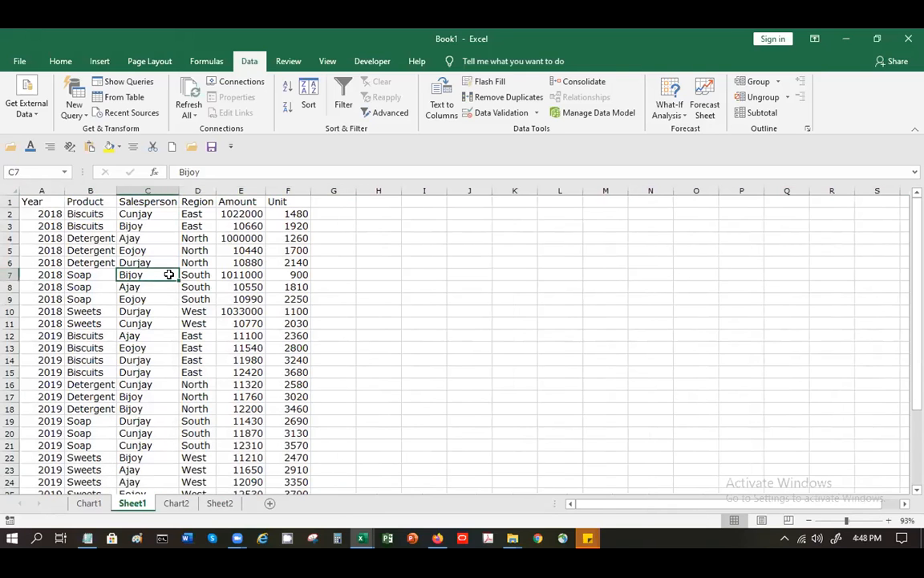
# Step: Sort the sales data by Product from A to Z
pyautogui.click(97, 228)
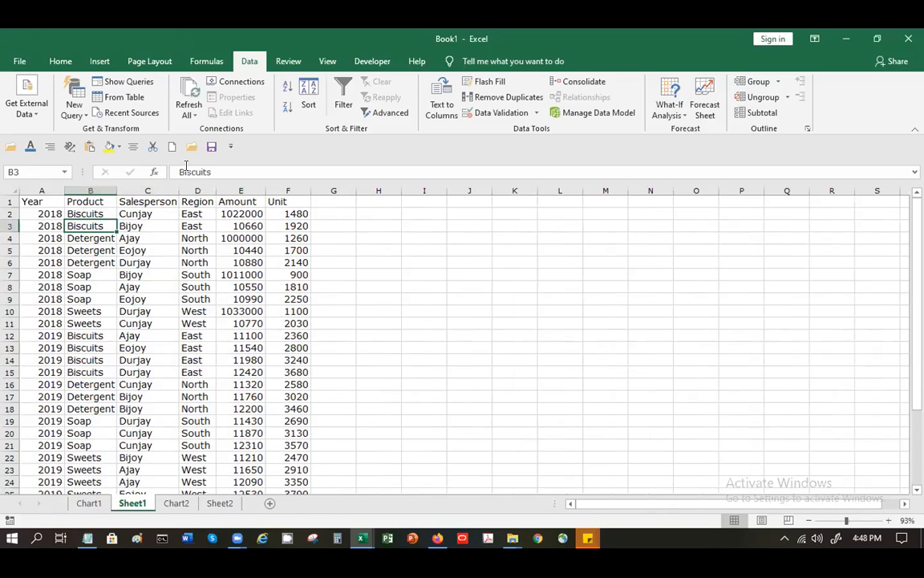
pyautogui.click(289, 86)
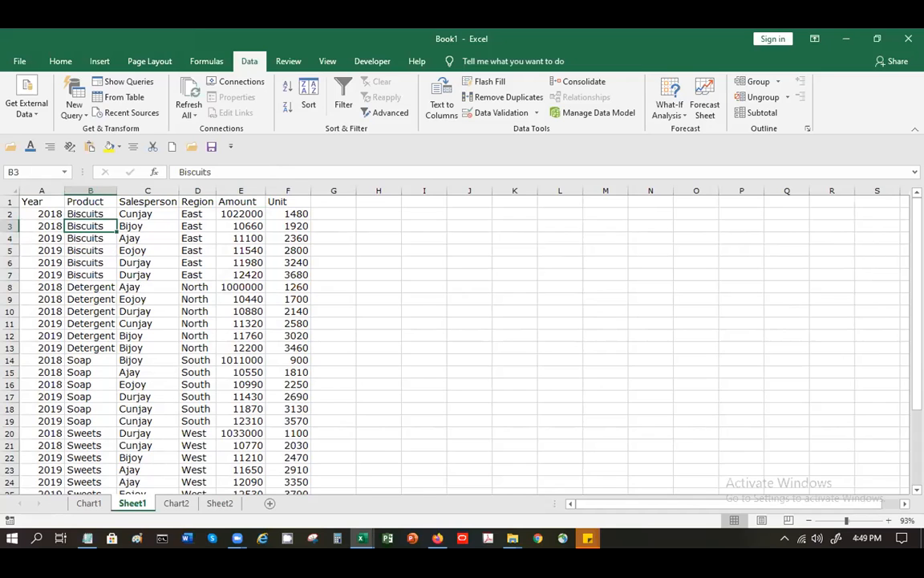
pyautogui.moveTo(916, 273); pyautogui.dragTo(917, 215)
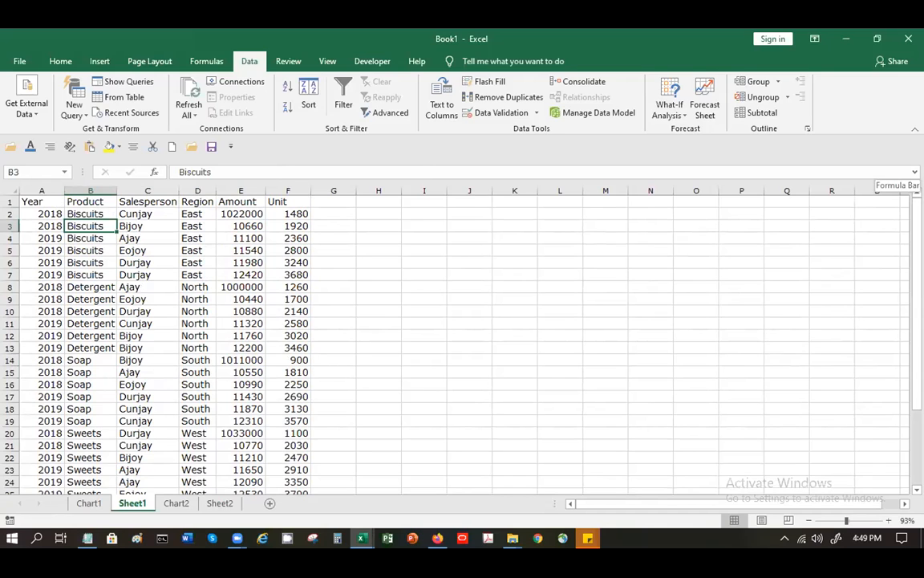
# Step: Add Sum subtotals of Amount and Unit at each change in Product, and collapse the Biscuits, Detergent, Soap and Sweets groups
pyautogui.click(766, 117)
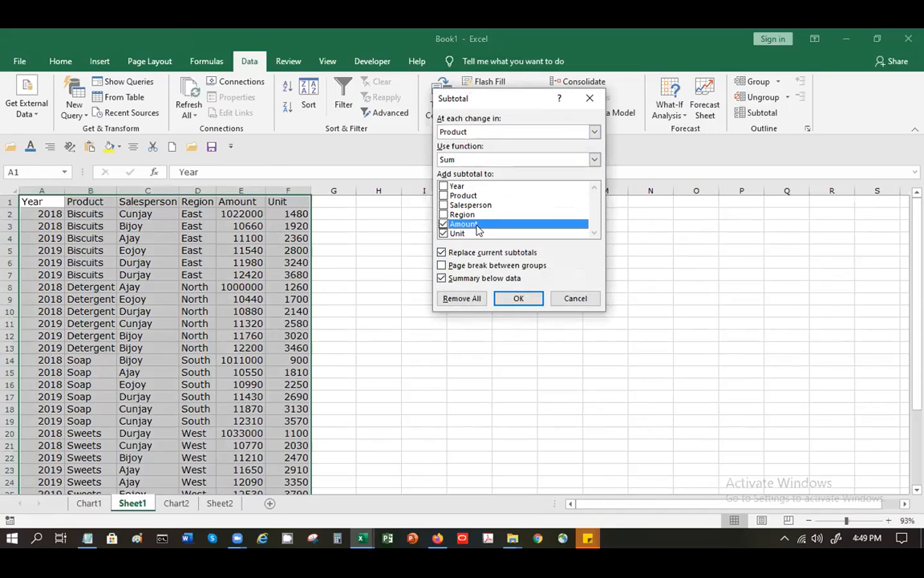
pyautogui.click(522, 298)
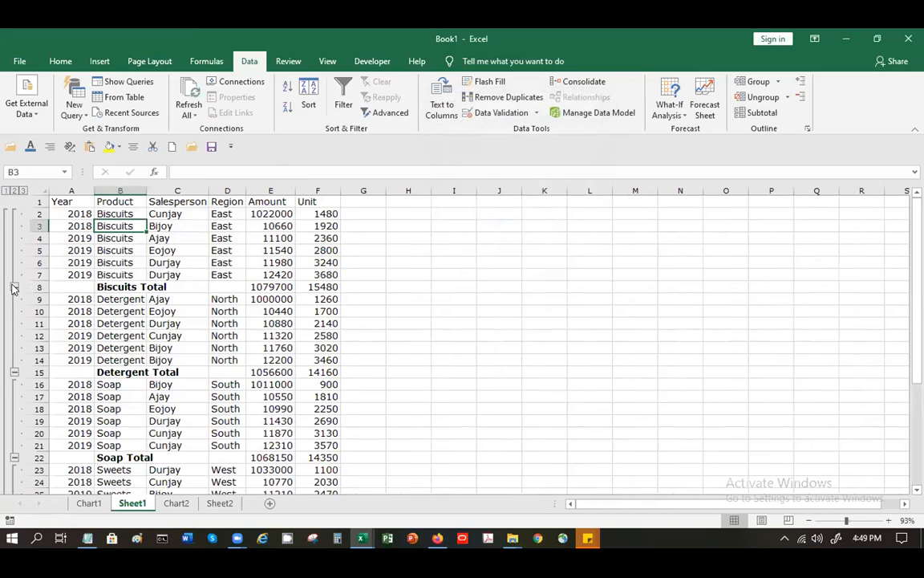
pyautogui.click(13, 288)
pyautogui.click(15, 297)
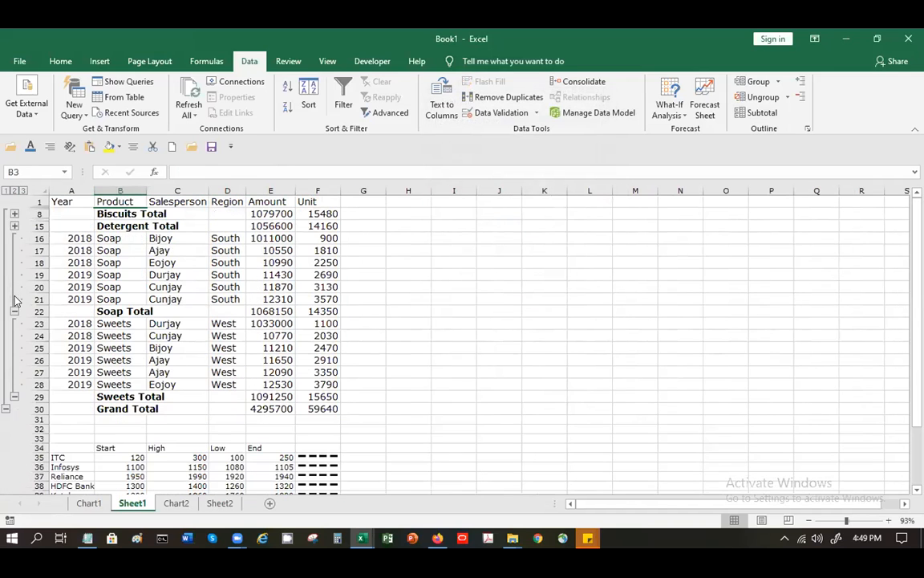
pyautogui.click(14, 312)
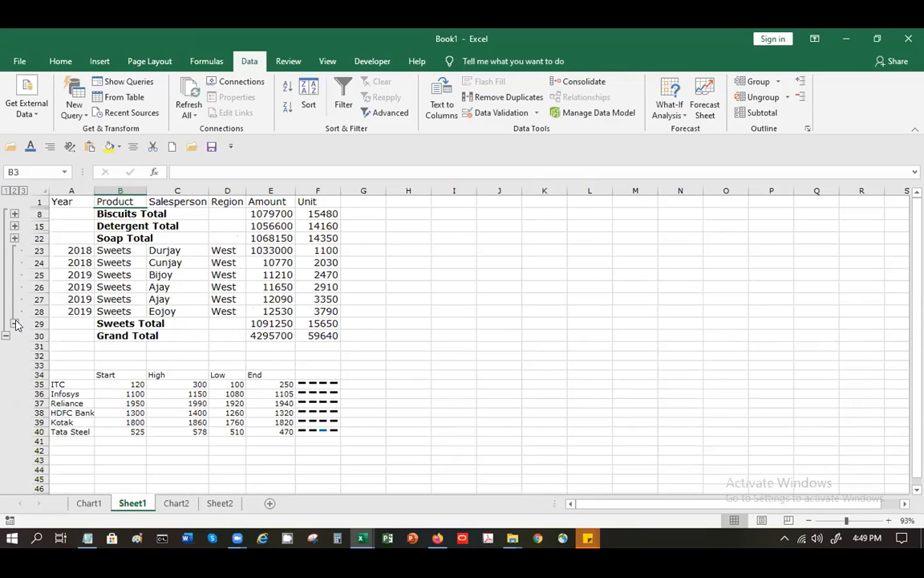
pyautogui.click(15, 323)
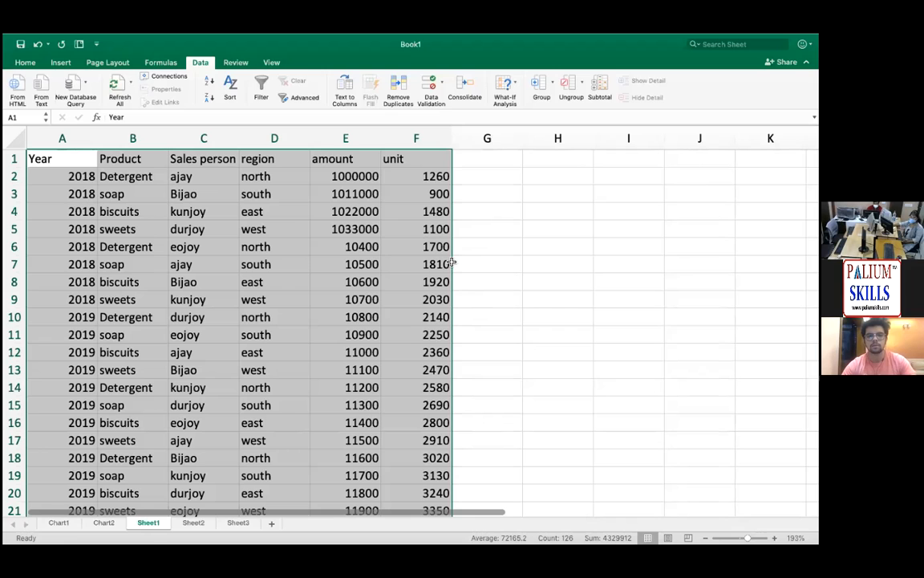
pyautogui.click(449, 195)
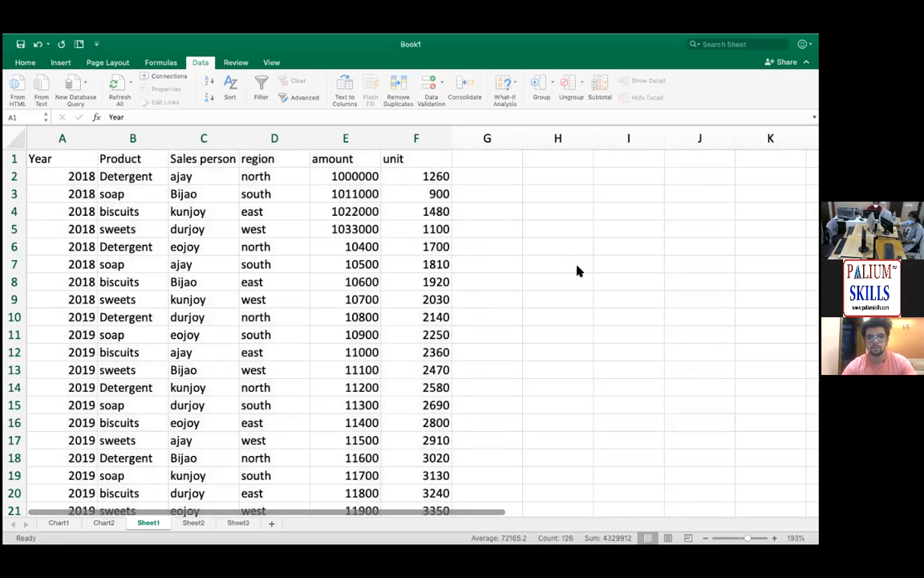
# Step: Sort the sales data by Product from A to Z
pyautogui.click(132, 173)
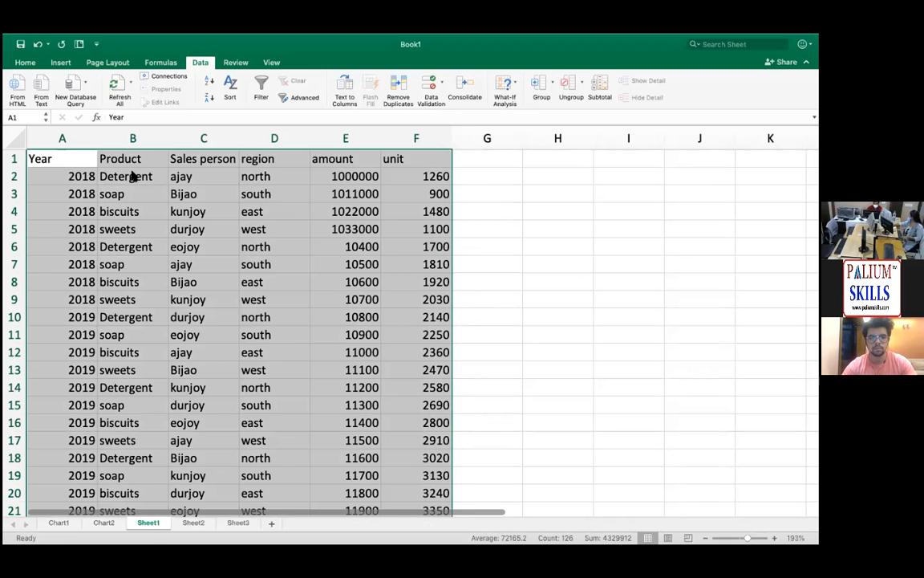
pyautogui.click(134, 175)
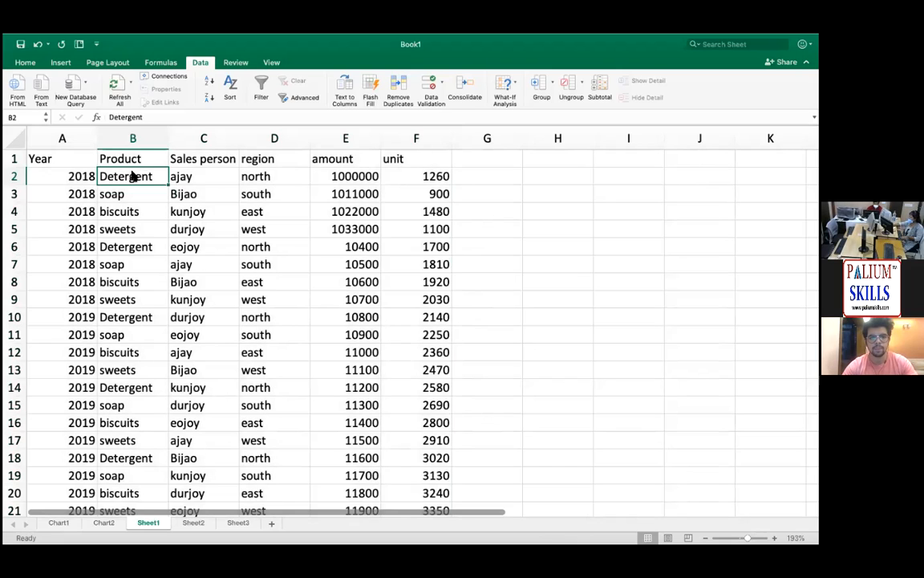
pyautogui.click(207, 83)
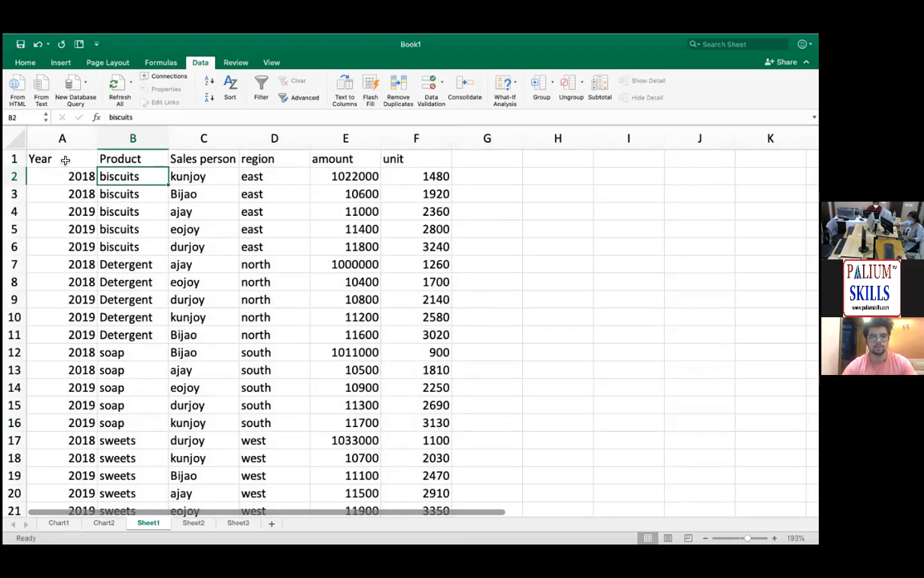
# Step: Add Sum subtotals of Product, Amount and Unit at each change in Product to A1:F21, and review the grouped rows
pyautogui.moveTo(64, 158); pyautogui.dragTo(398, 473)
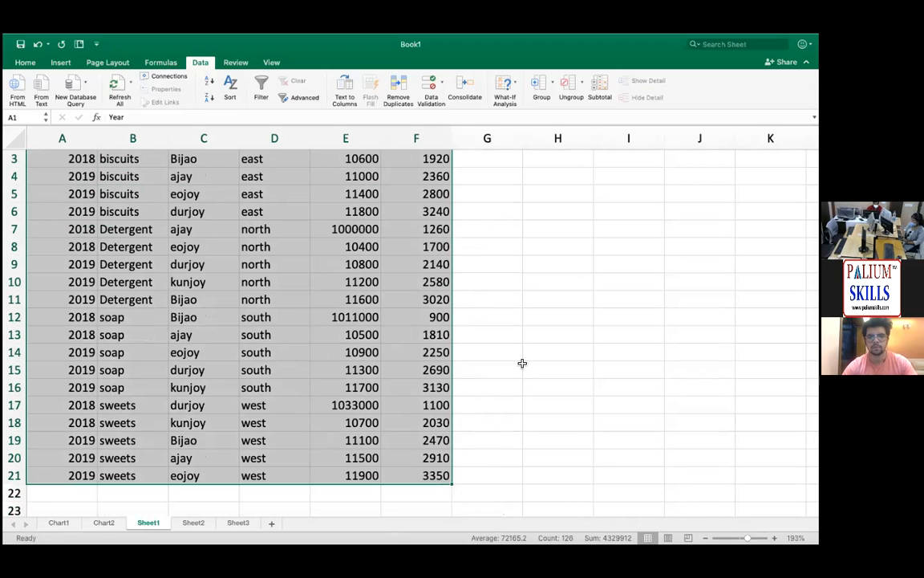
pyautogui.click(600, 90)
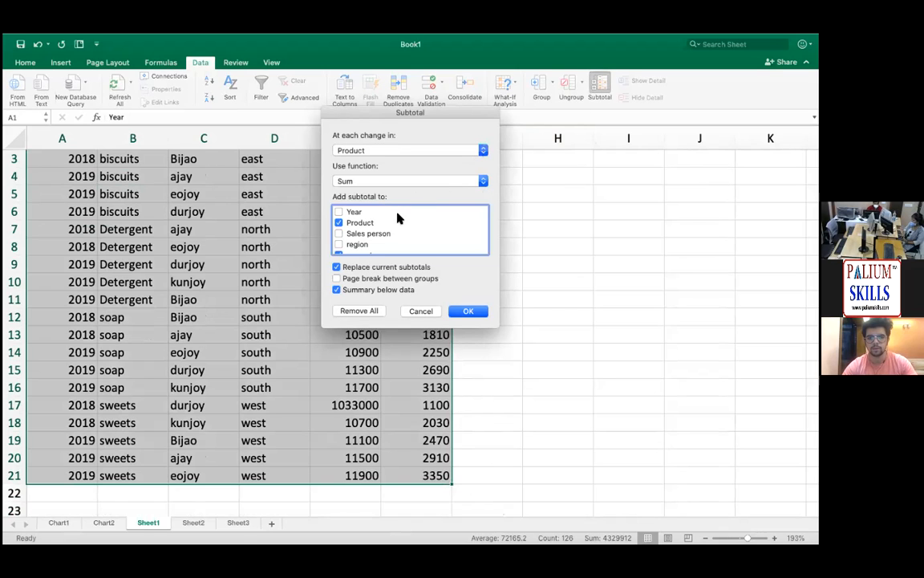
pyautogui.scroll(-2, 383, 228)
pyautogui.click(462, 312)
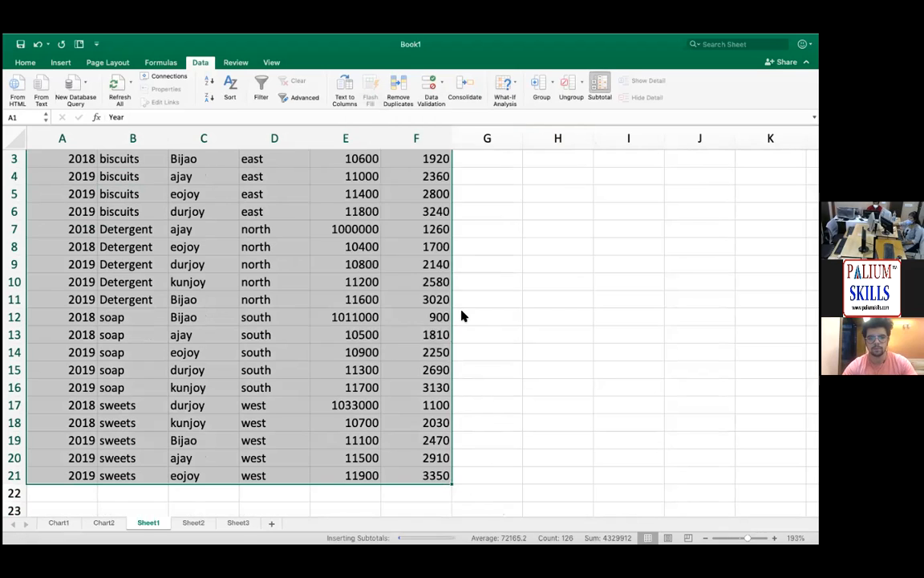
pyautogui.scroll(2, 338, 303)
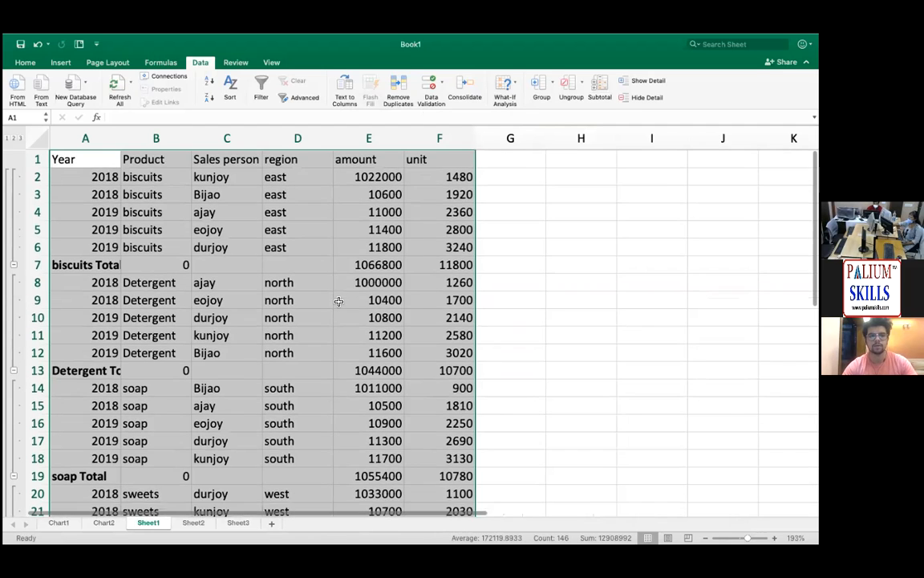
pyautogui.scroll(-4, 339, 302)
pyautogui.scroll(-3, 338, 301)
pyautogui.scroll(5, 339, 301)
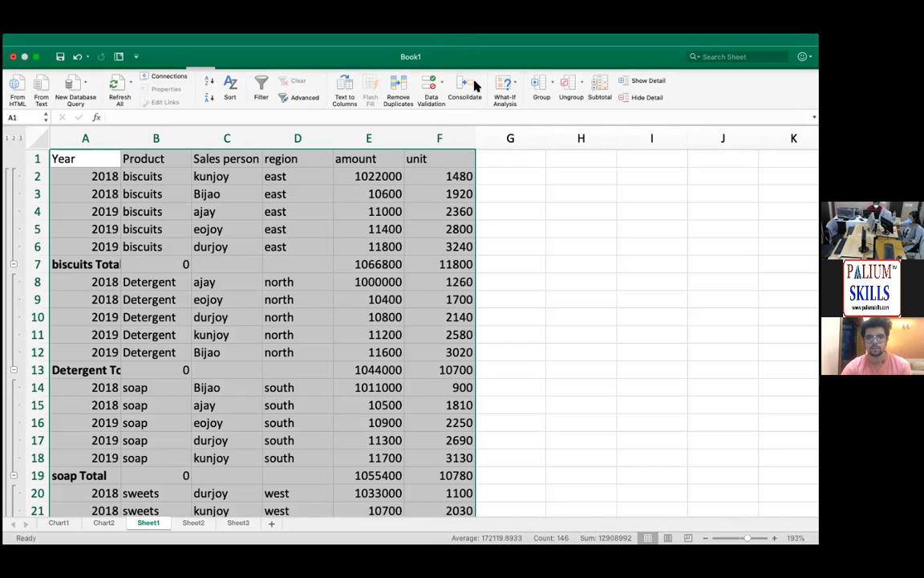
pyautogui.click(516, 174)
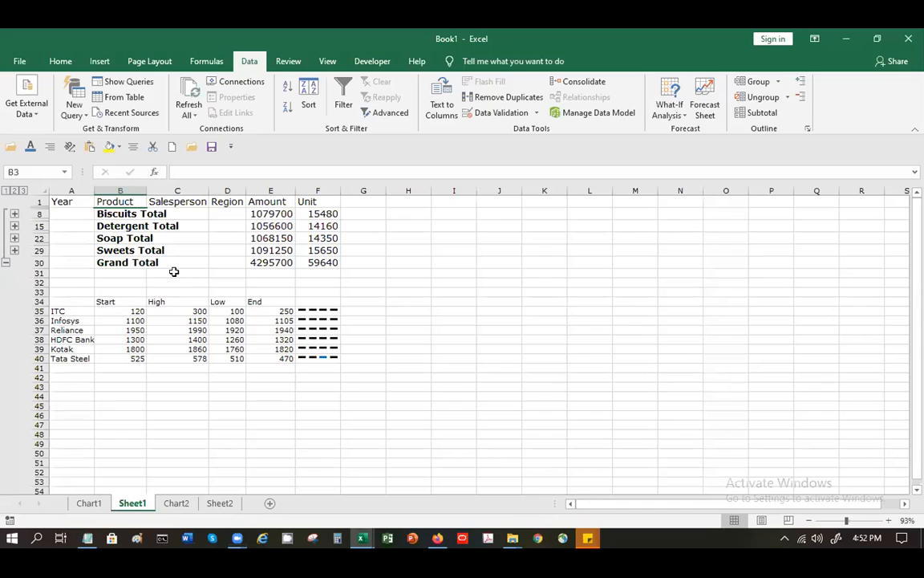
# Step: Undo the collapsed groups and the Sum subtotals by Product in the Biscuits-to-Sweets sales table above the stock data
pyautogui.click(174, 272)
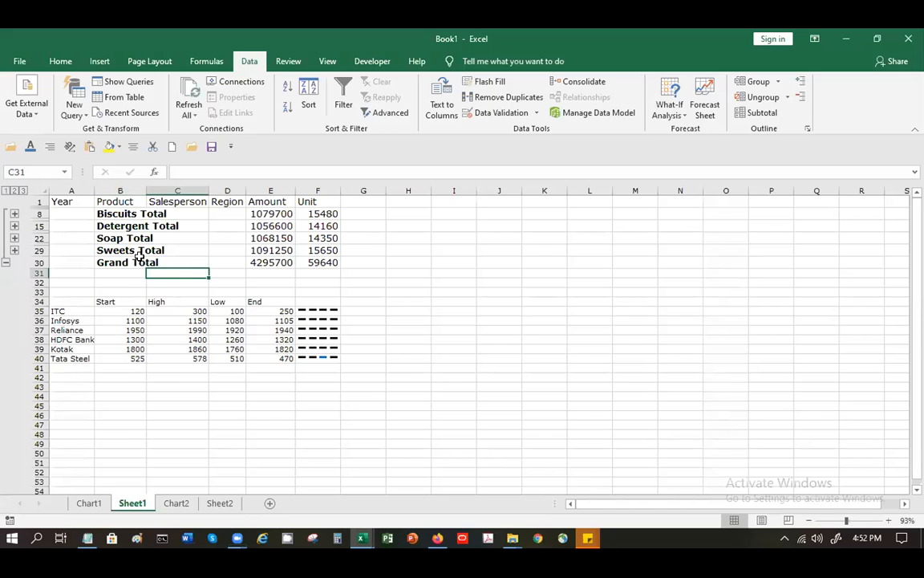
pyautogui.hotkey('ctrl', 'z')
pyautogui.hotkey('ctrl', 'z')
pyautogui.hotkey('ctrl', 'z')
pyautogui.hotkey('ctrl', 'z')
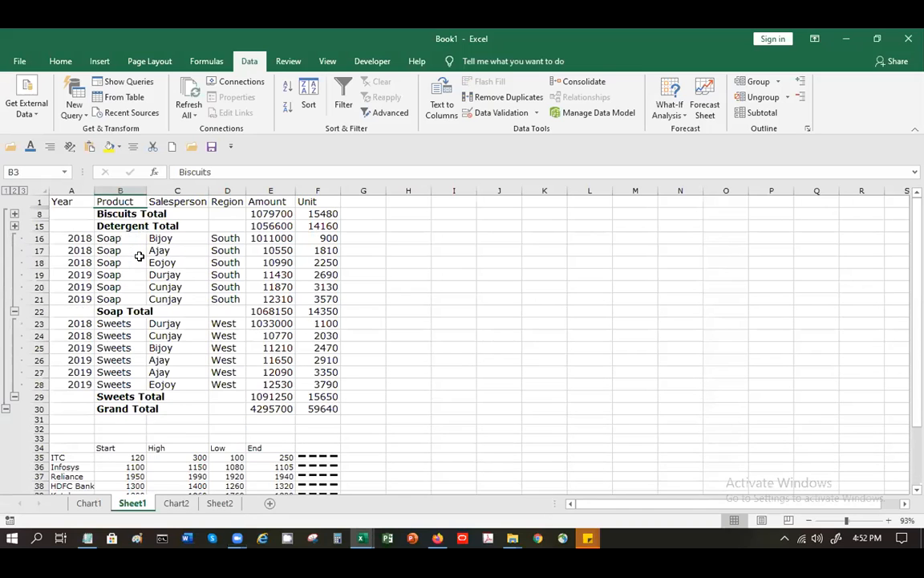
pyautogui.hotkey('ctrl', 'z')
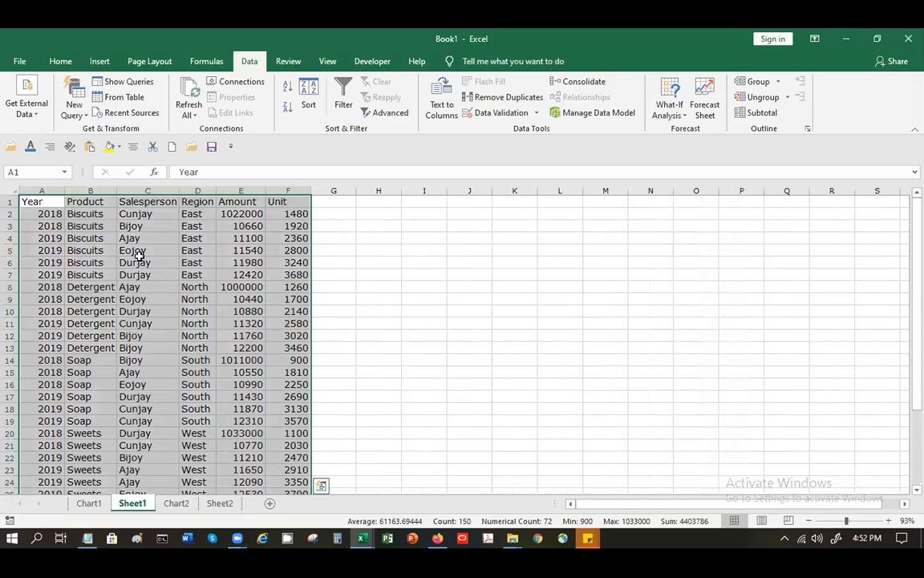
# Step: Add Average subtotals of Amount and Unit at each change in Product, and collapse the Biscuits, Detergent, Soap and Sweets groups
pyautogui.click(761, 113)
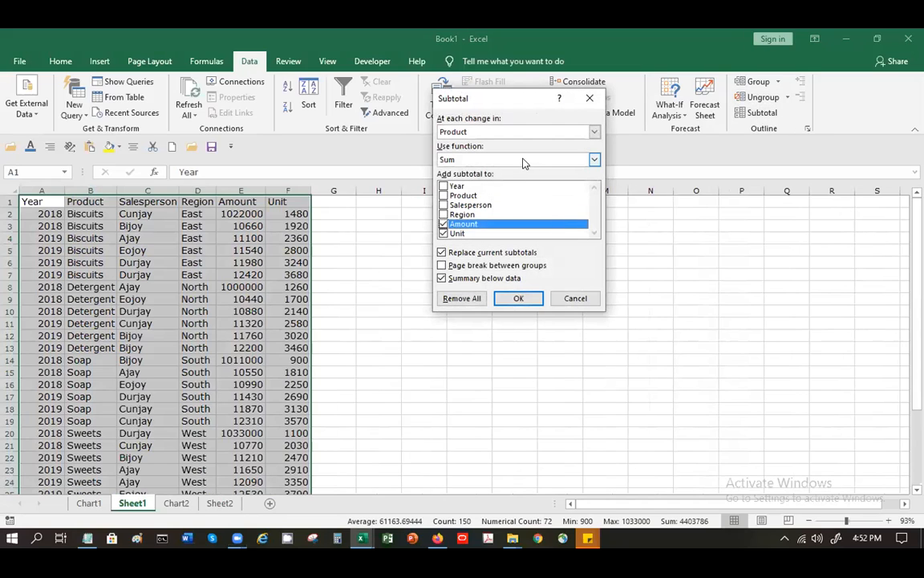
pyautogui.click(524, 160)
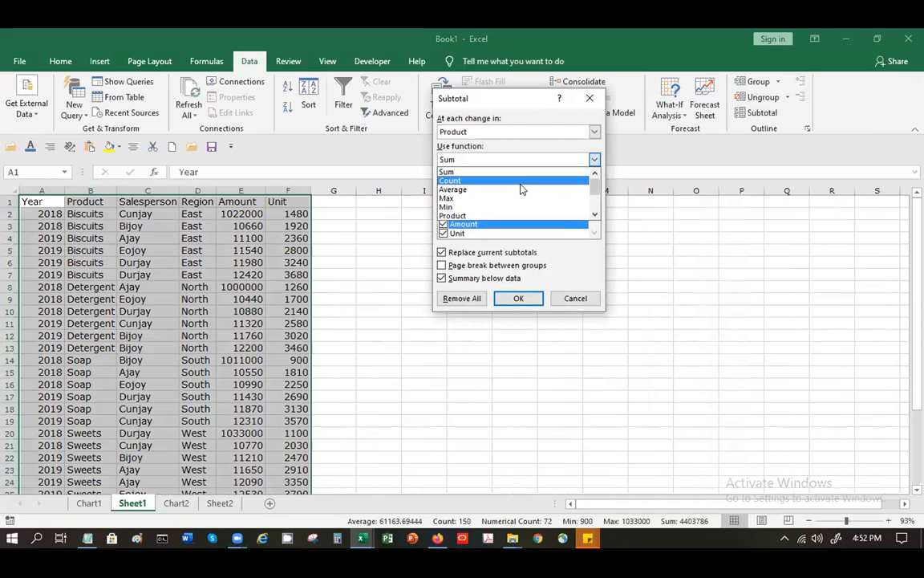
pyautogui.click(521, 189)
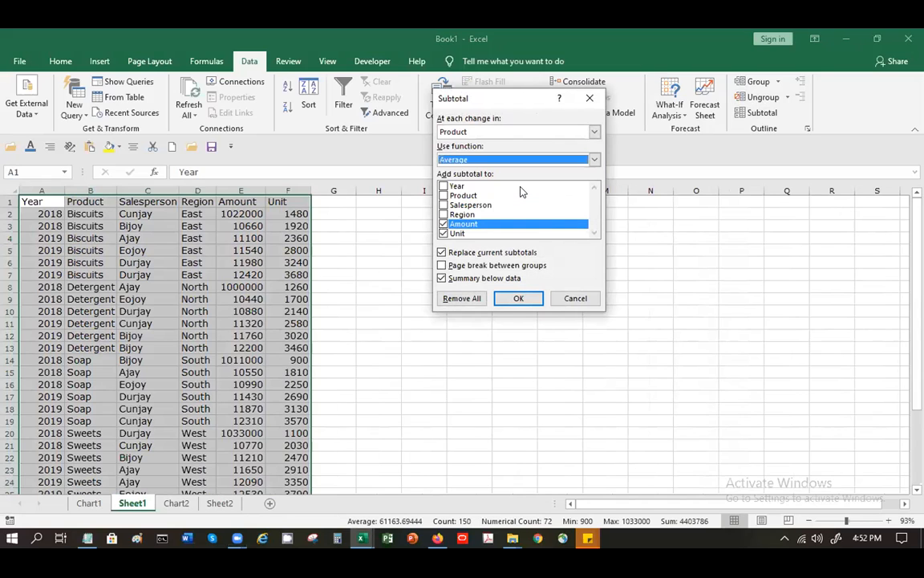
pyautogui.click(517, 300)
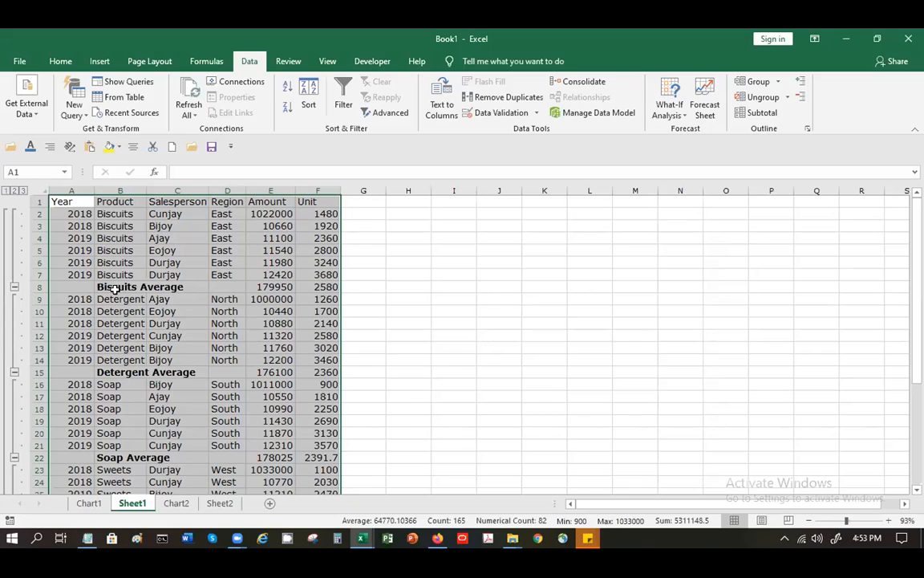
pyautogui.click(13, 288)
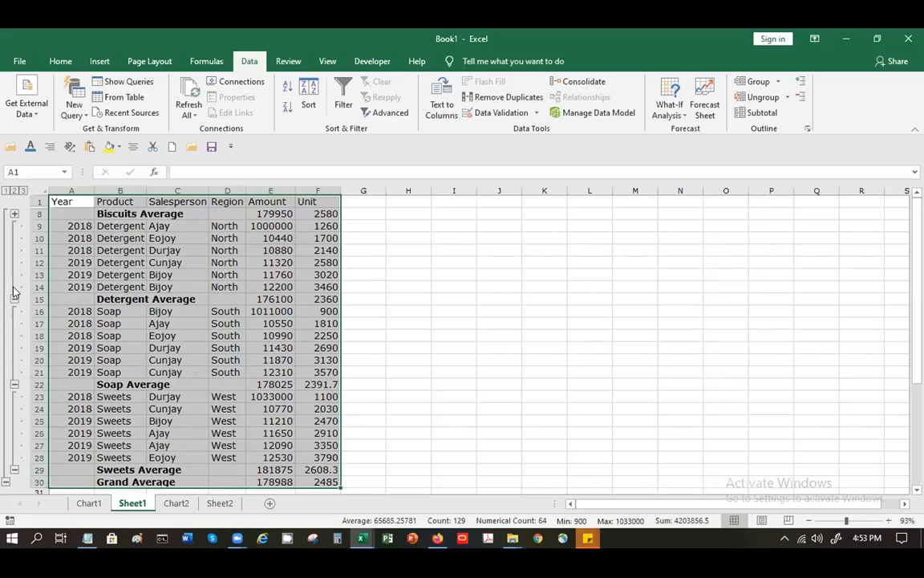
pyautogui.click(13, 298)
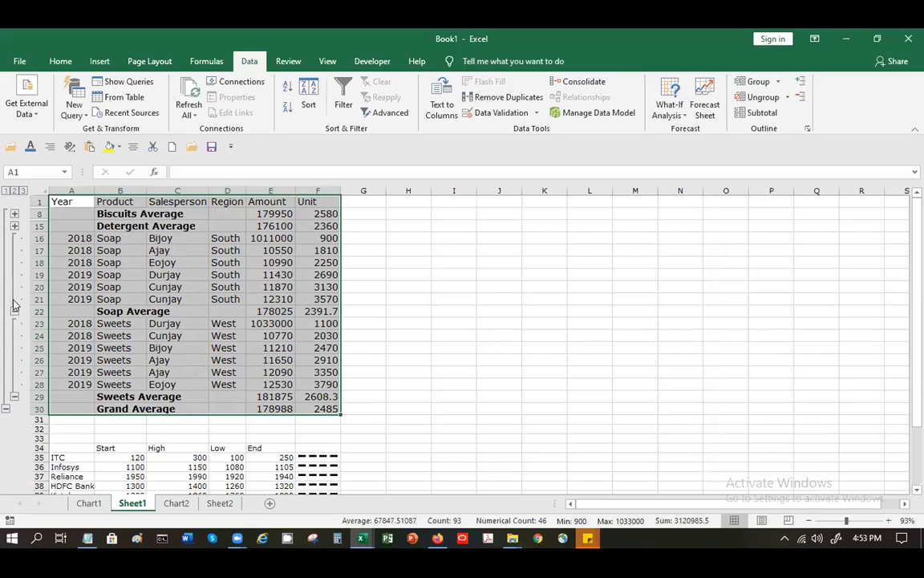
pyautogui.click(14, 313)
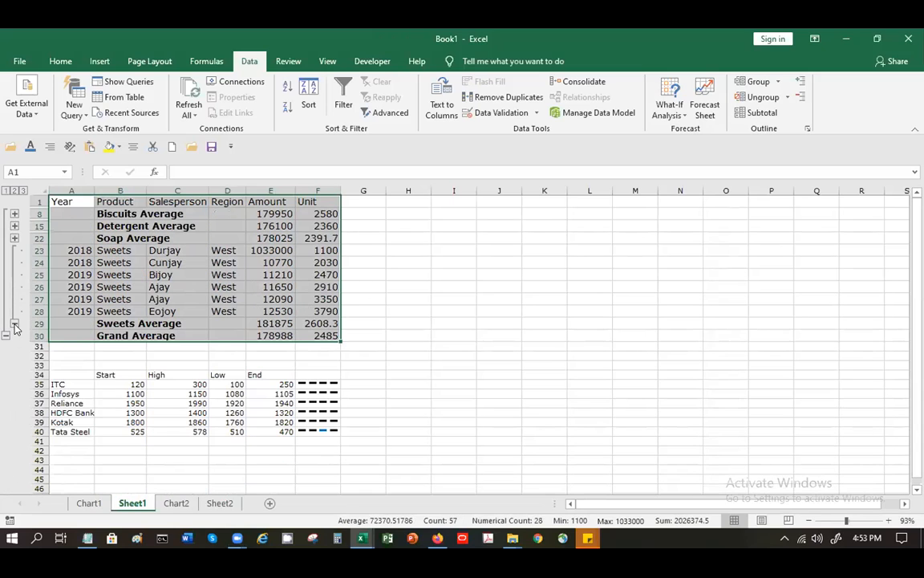
pyautogui.click(14, 325)
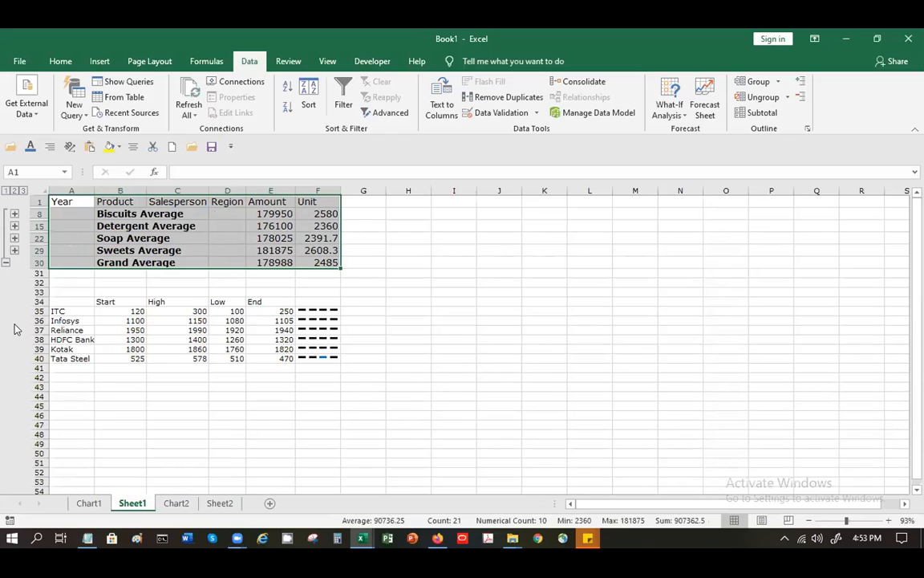
# Step: Expand the Biscuits group to view its detail rows behind the average and collapse it again, twice
pyautogui.click(13, 215)
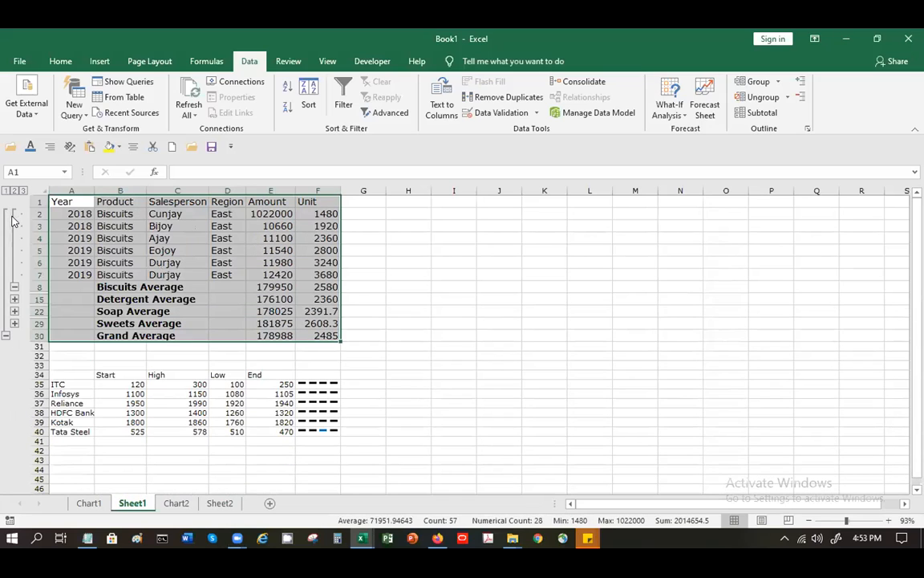
pyautogui.click(13, 287)
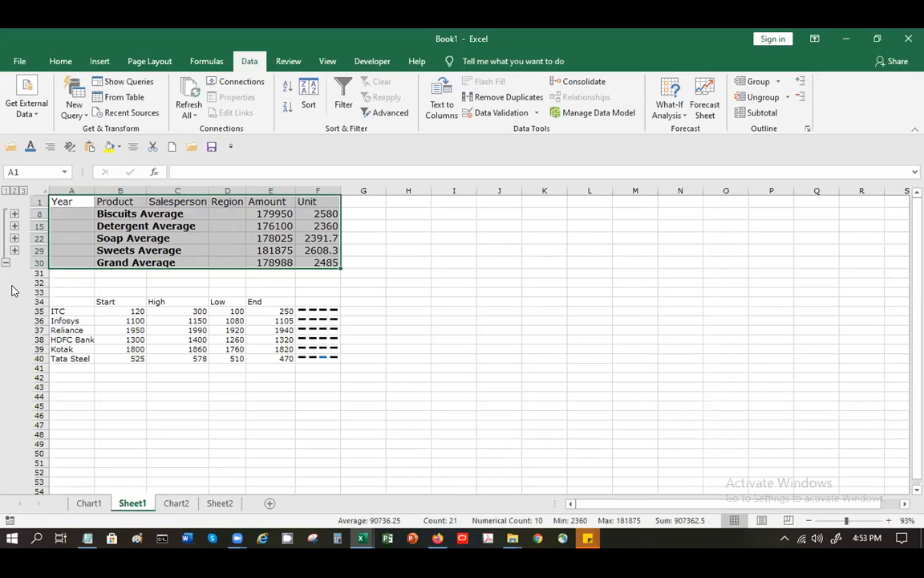
pyautogui.click(15, 214)
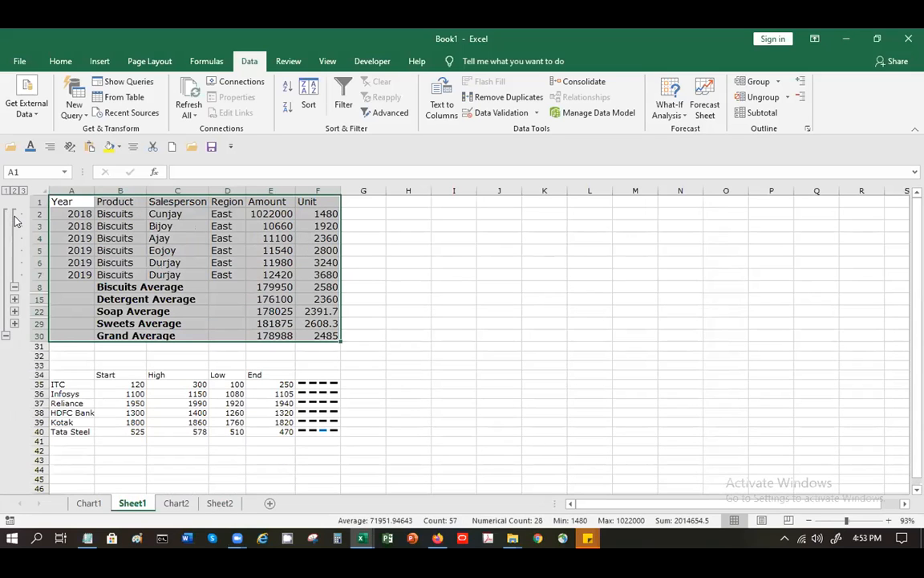
pyautogui.click(14, 287)
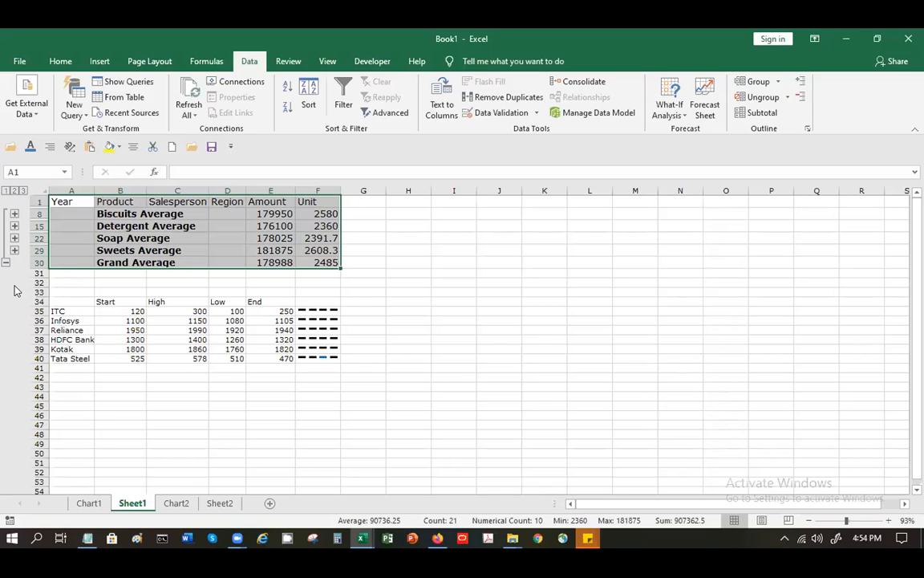
# Step: Undo the collapsed groups and the Average subtotals by Product
pyautogui.hotkey('ctrl', 'z')
pyautogui.hotkey('ctrl', 'z')
pyautogui.hotkey('ctrl', 'z')
pyautogui.hotkey('ctrl', 'z')
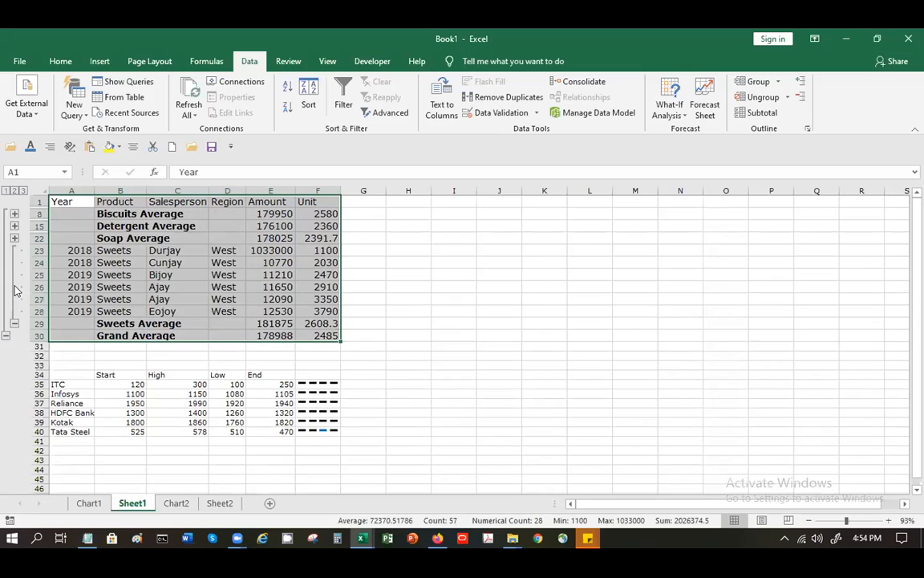
pyautogui.hotkey('ctrl', 'z')
pyautogui.hotkey('ctrl', 'z')
pyautogui.hotkey('ctrl', 'z')
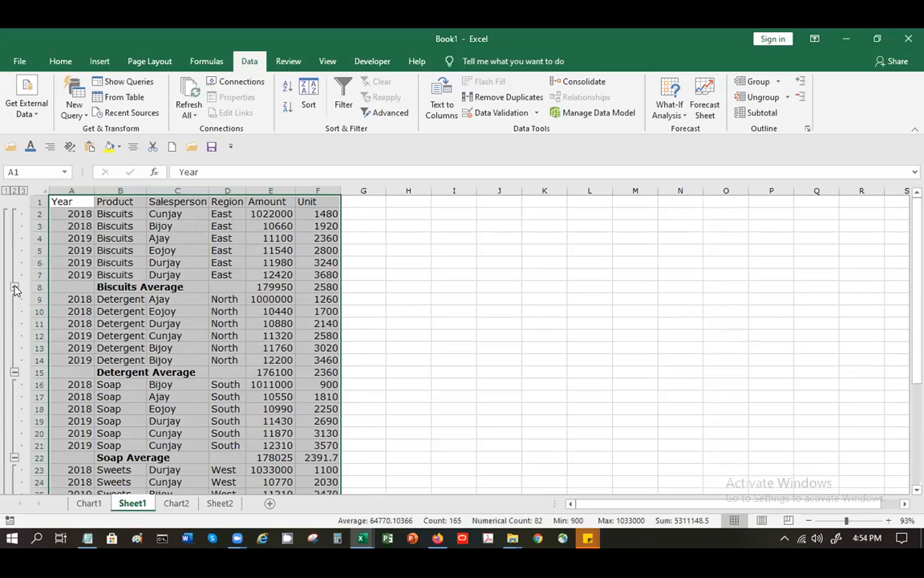
pyautogui.hotkey('ctrl', 'z')
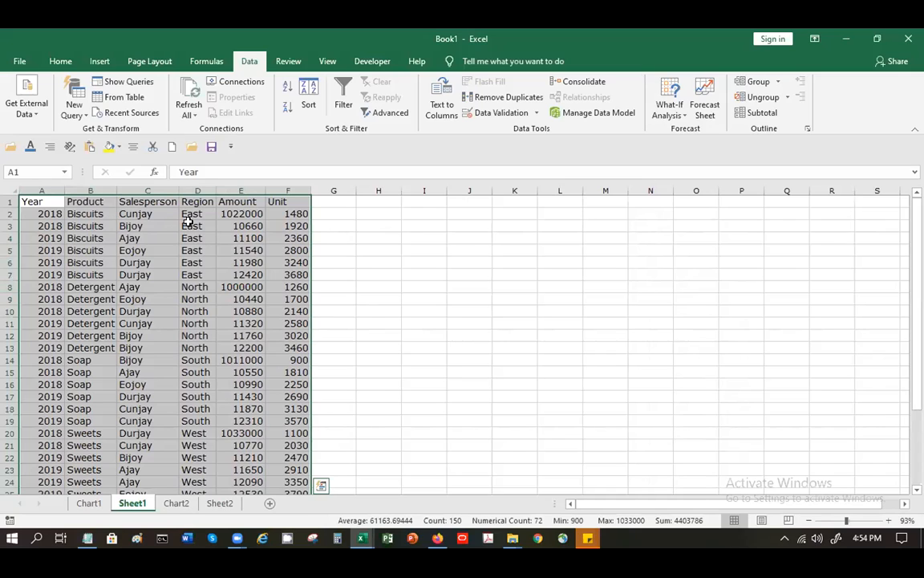
# Step: Add Sum subtotals of Amount and Unit at each change in Product, with a page break between groups
pyautogui.click(763, 115)
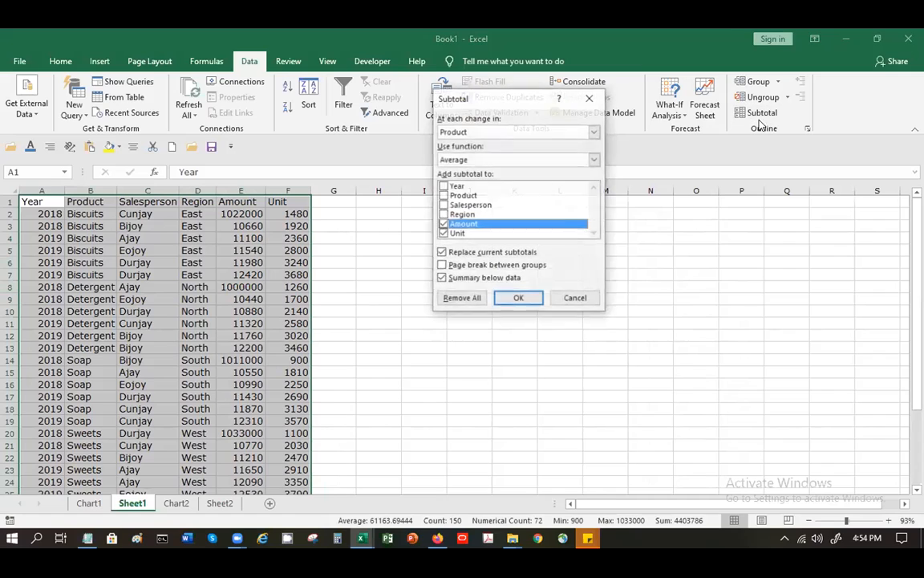
pyautogui.click(474, 159)
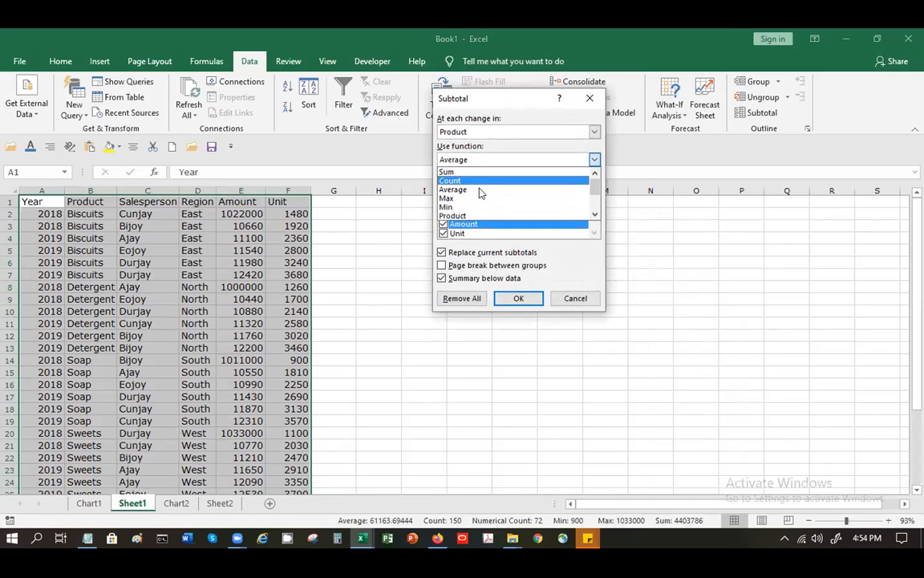
pyautogui.click(480, 172)
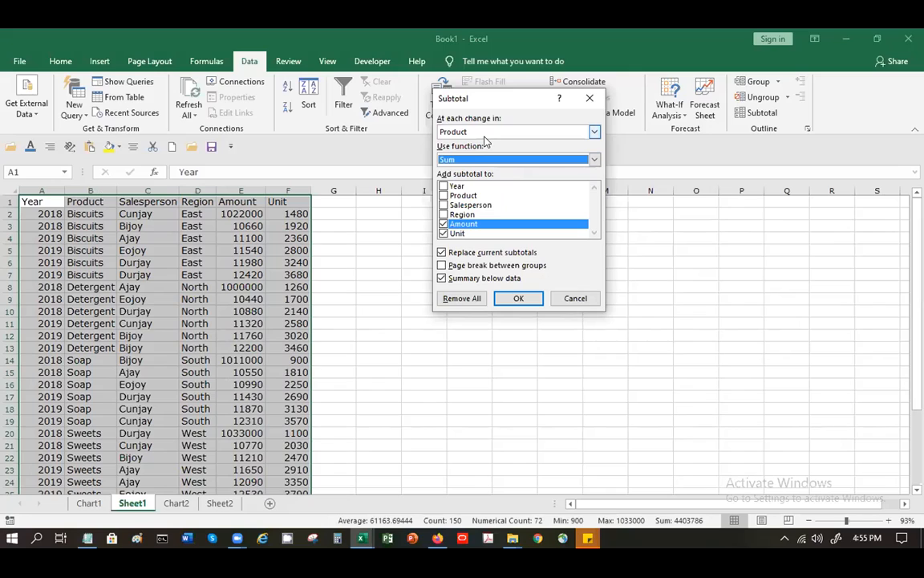
pyautogui.click(477, 267)
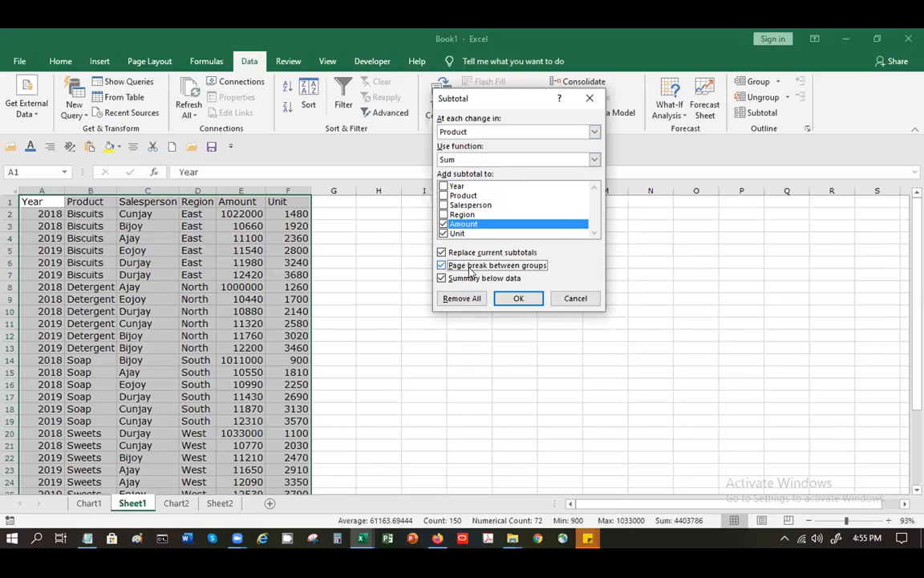
pyautogui.click(514, 298)
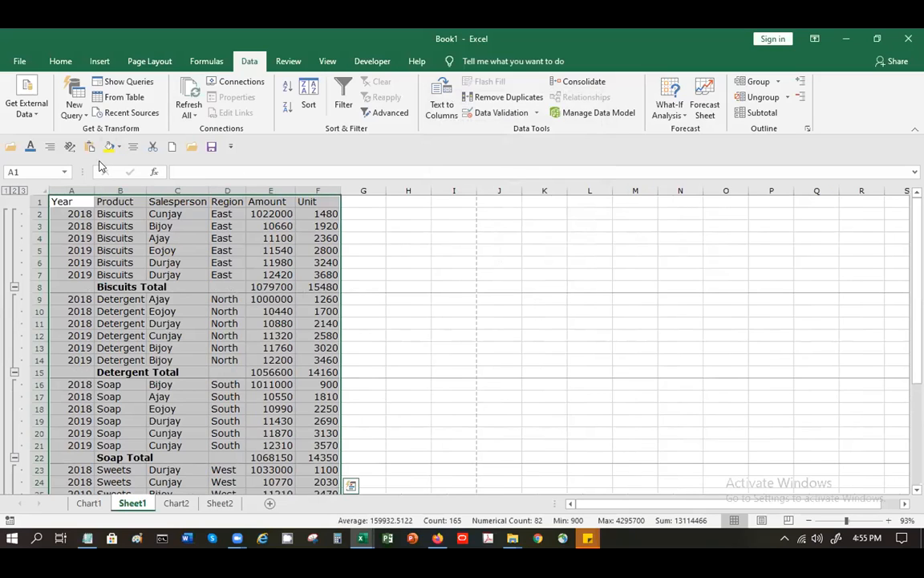
# Step: Add Print Preview and Print to the Quick Access Toolbar, and open the print preview of Sheet1
pyautogui.click(230, 147)
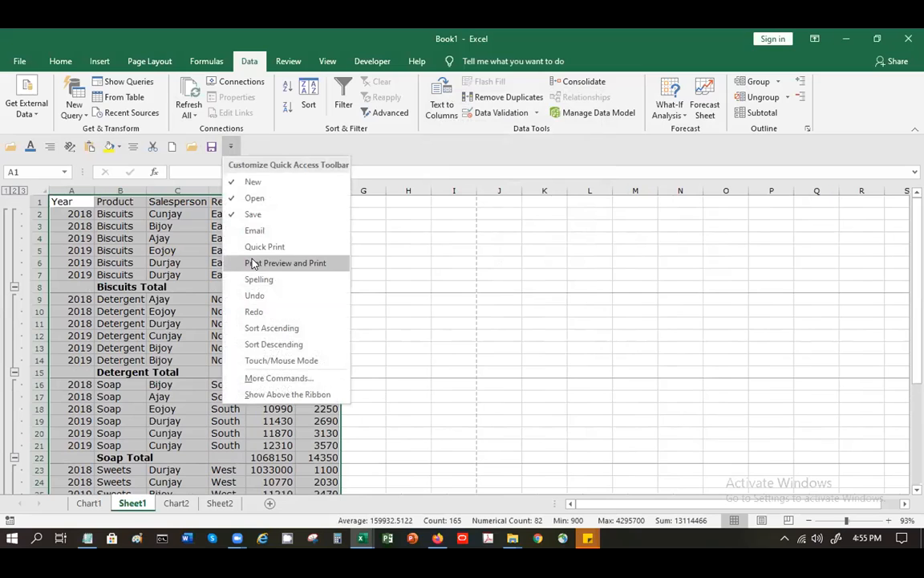
pyautogui.click(254, 263)
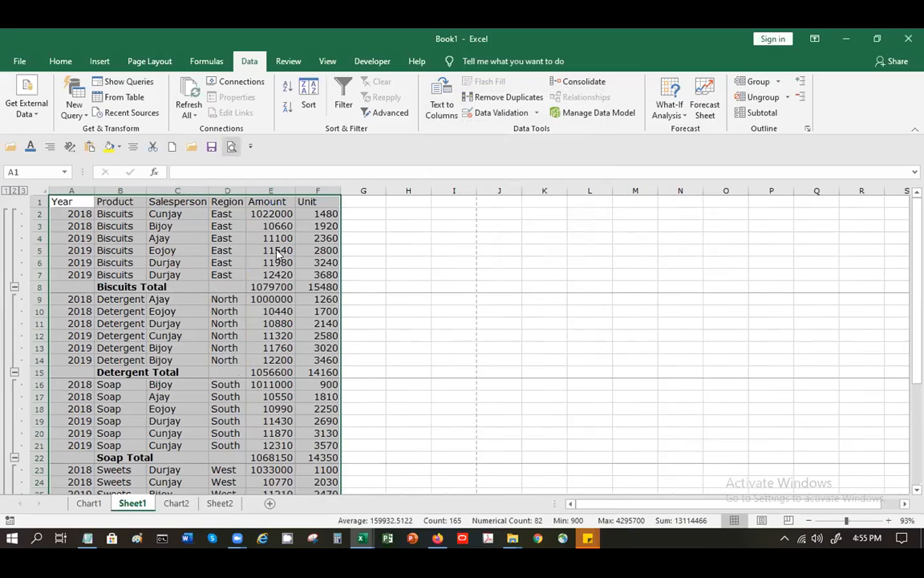
pyautogui.hotkey('ctrl', 'p')
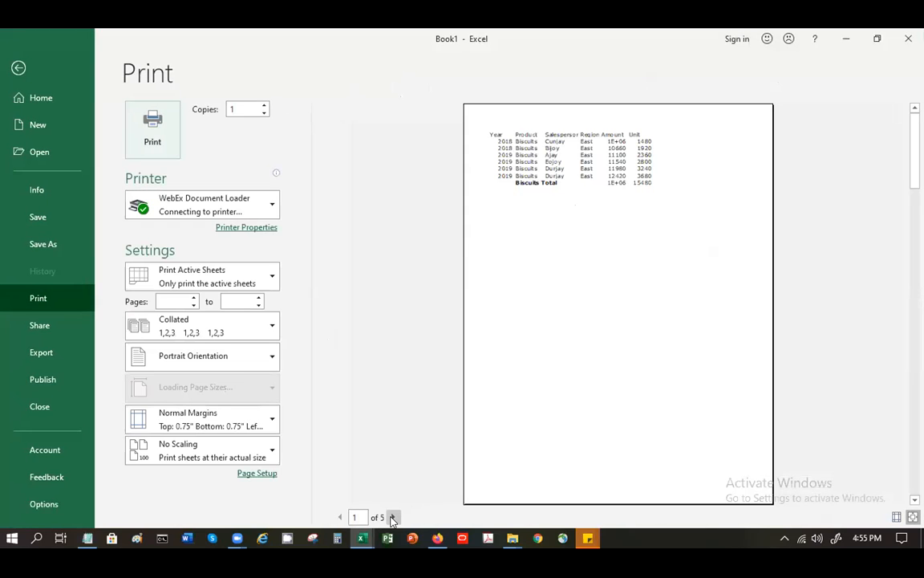
# Step: Page through the print preview of Sheet1 to check the page breaks between product groups, and return to the worksheet
pyautogui.click(392, 517)
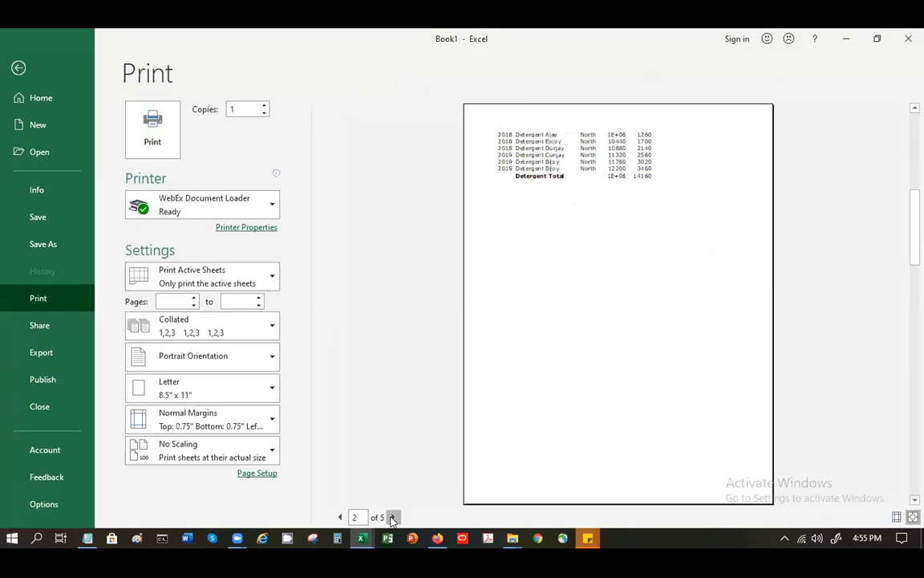
pyautogui.click(392, 518)
pyautogui.click(393, 518)
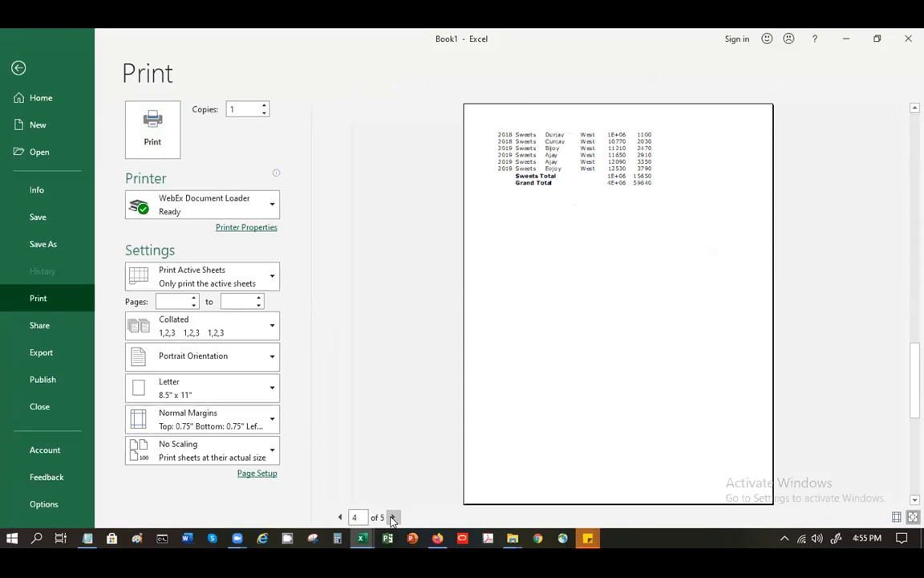
pyautogui.click(20, 67)
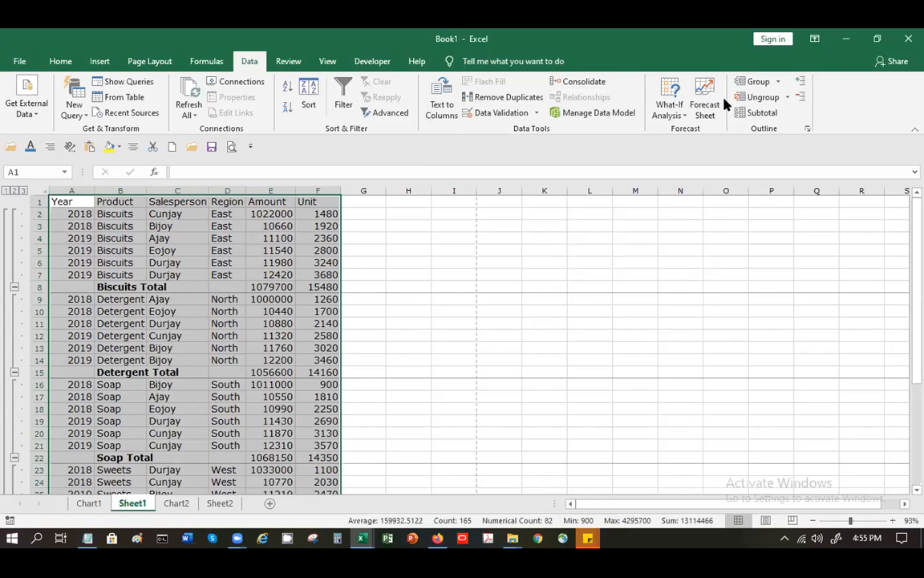
# Step: Reapply the Sum subtotals of Amount and Unit by Product with Summary below data turned off
pyautogui.click(757, 113)
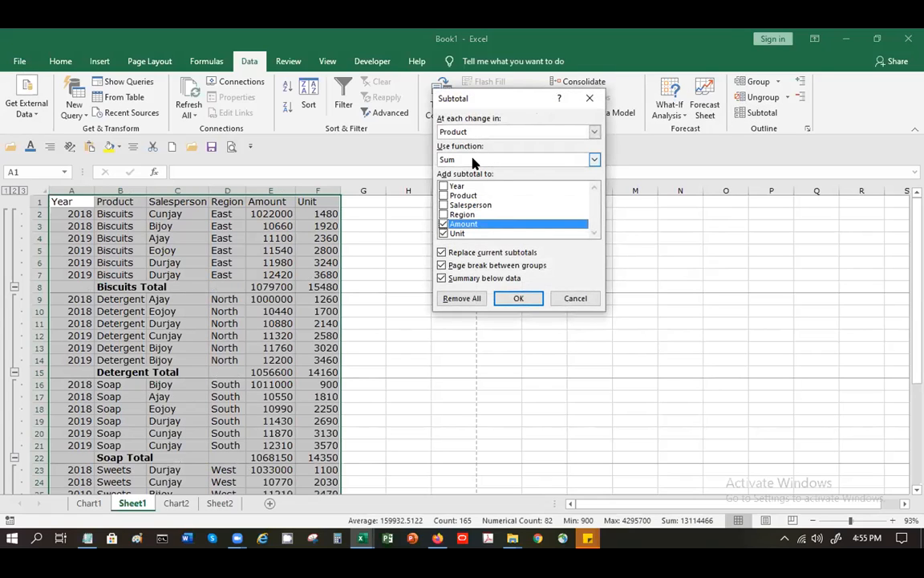
pyautogui.click(482, 278)
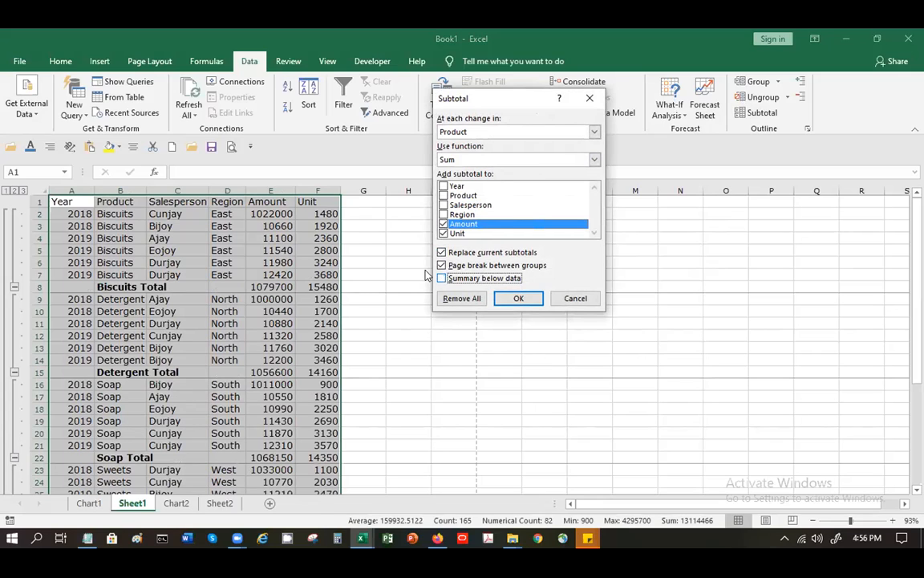
pyautogui.click(515, 299)
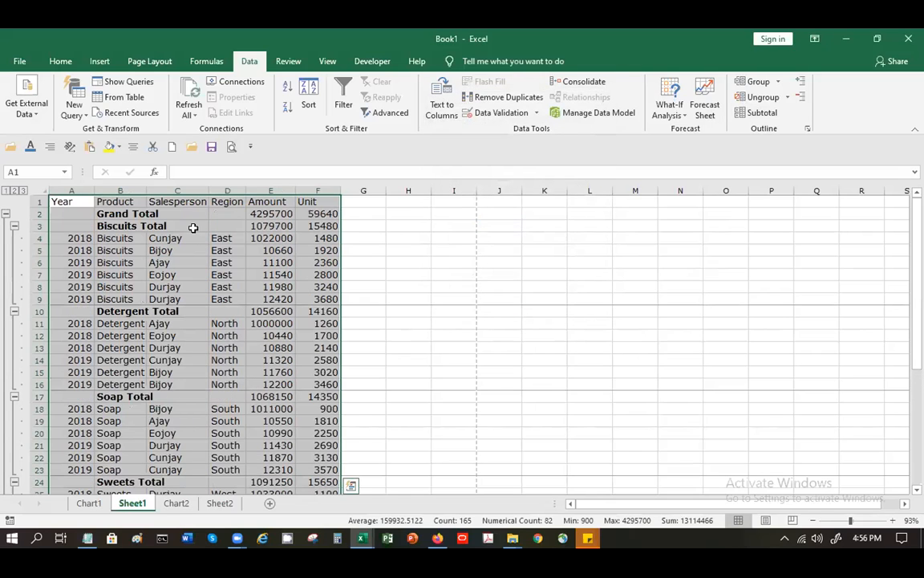
# Step: Collapse the Biscuits, Detergent, Soap and Sweets groups to their total rows, and reopen the groups from Sweets upward
pyautogui.click(154, 225)
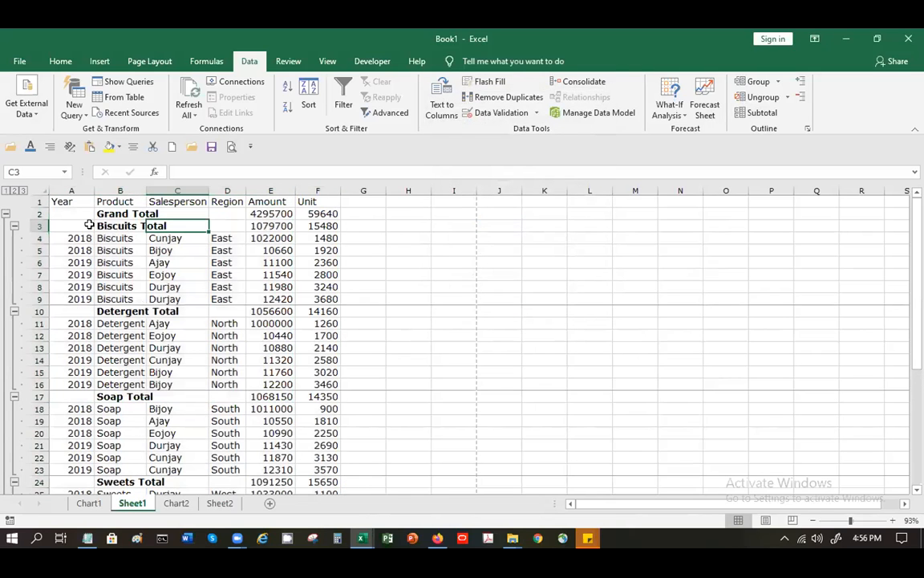
pyautogui.click(14, 226)
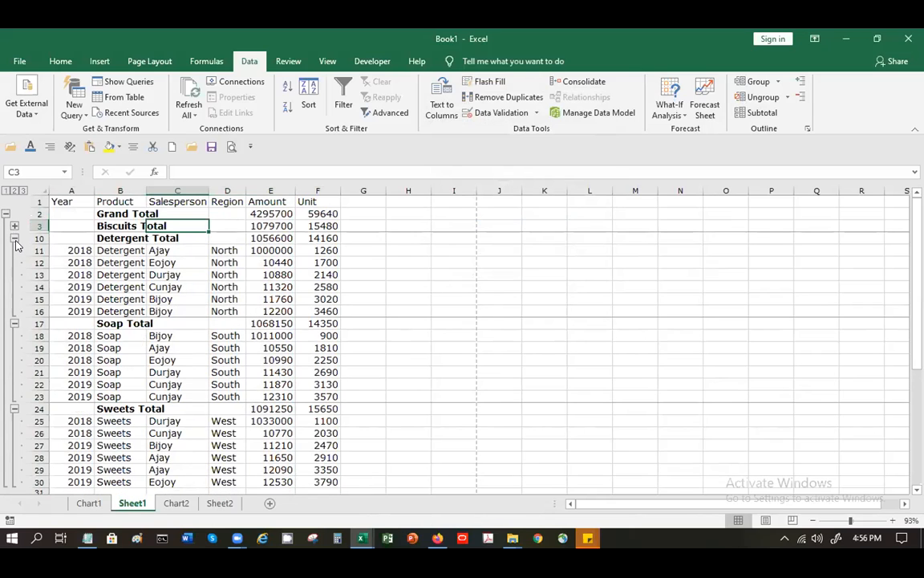
pyautogui.click(14, 239)
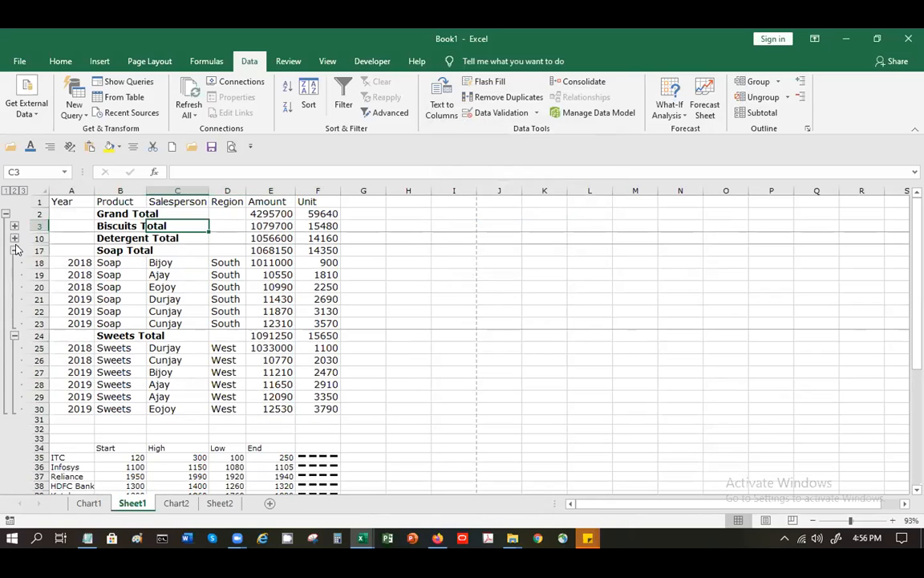
pyautogui.click(14, 251)
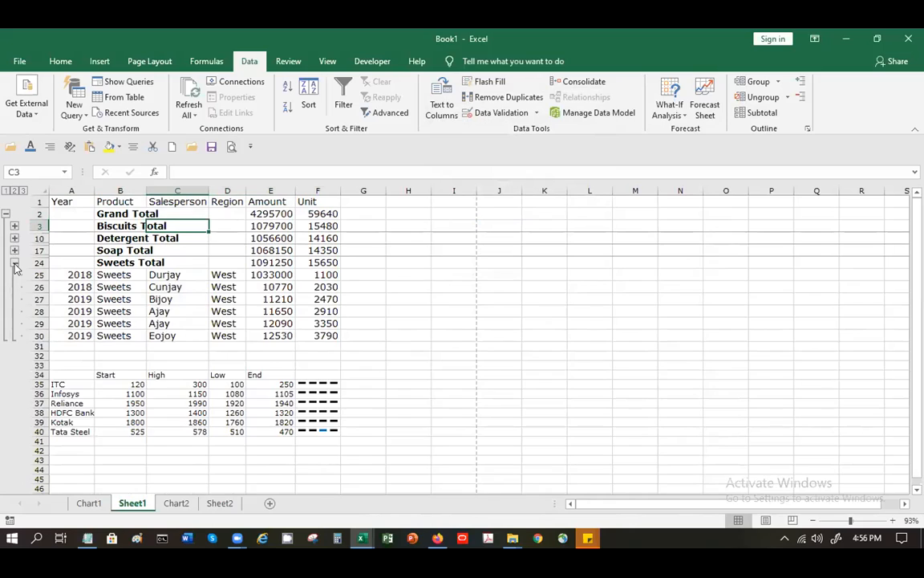
pyautogui.click(15, 263)
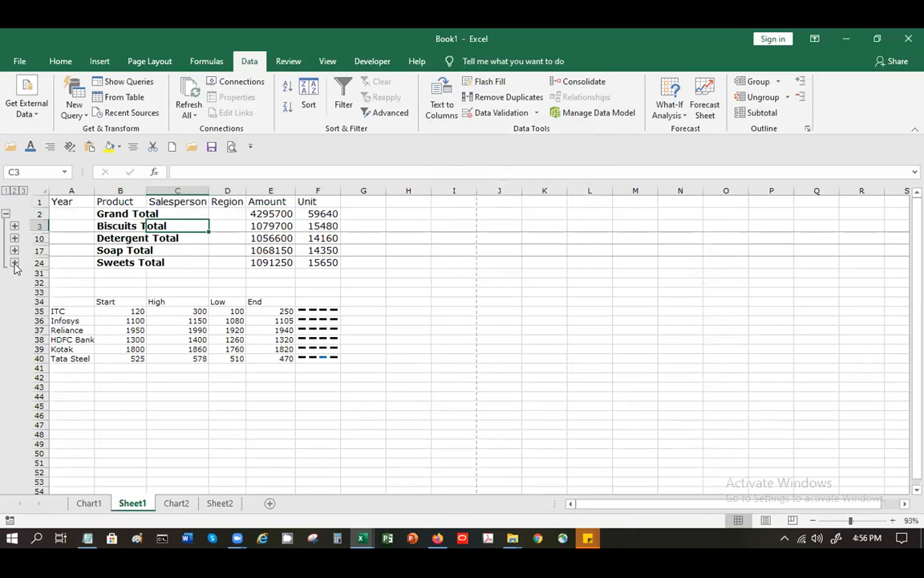
pyautogui.click(14, 263)
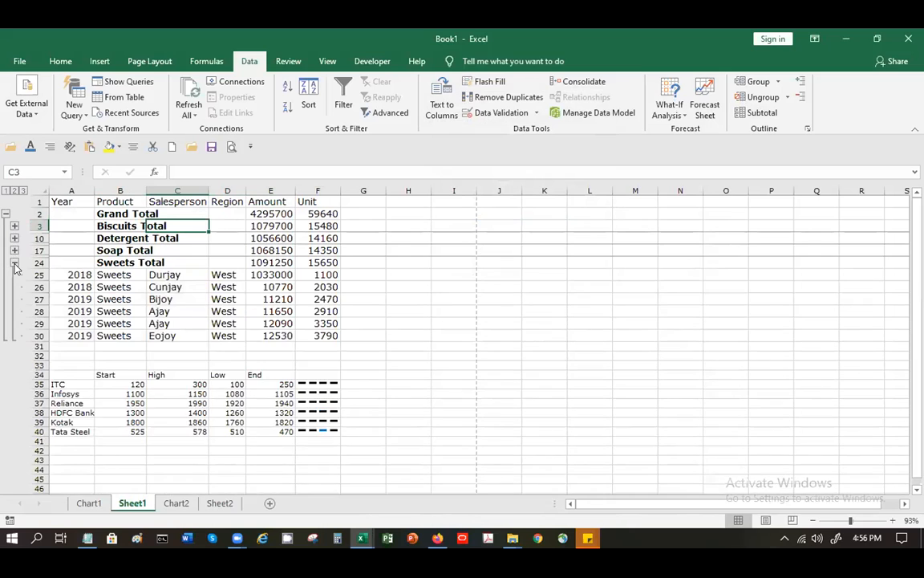
pyautogui.click(14, 250)
pyautogui.click(14, 238)
# Step: Undo the Sum subtotals by Product on Sheet1 to restore the plain data range
pyautogui.hotkey('ctrl', 'z')
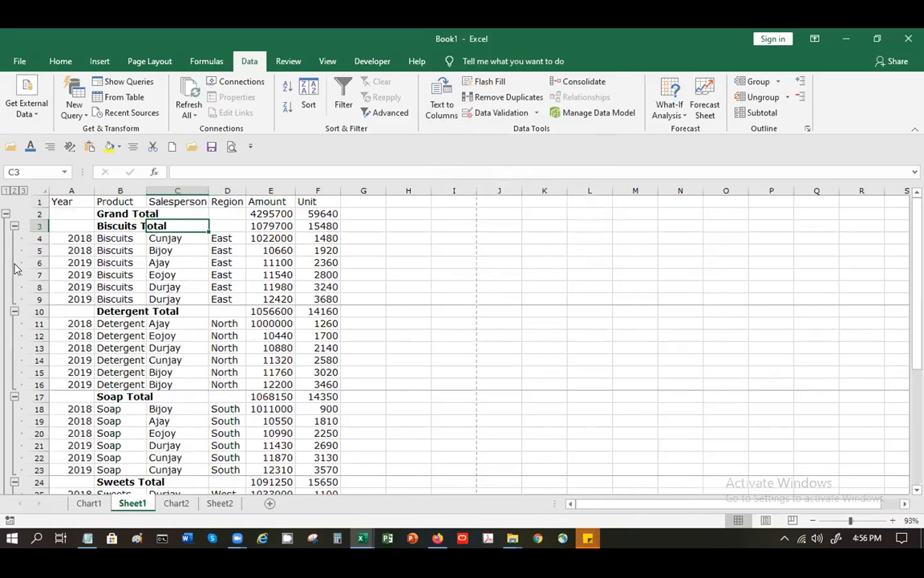
pyautogui.hotkey('ctrl', 'z')
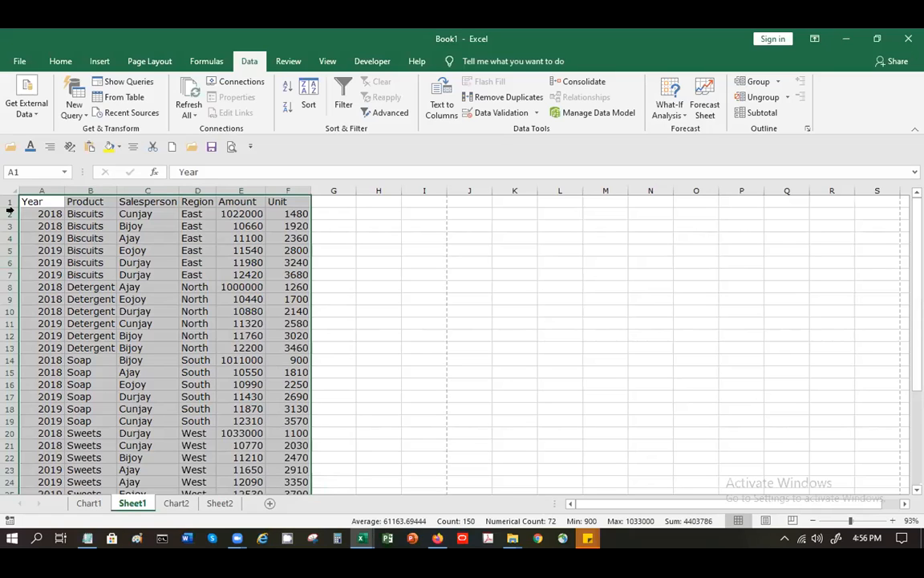
# Step: Insert a PivotTable based on Sheet1!$A$1:$F$25, placed on the existing worksheet at Sheet1!$N$1
pyautogui.click(106, 61)
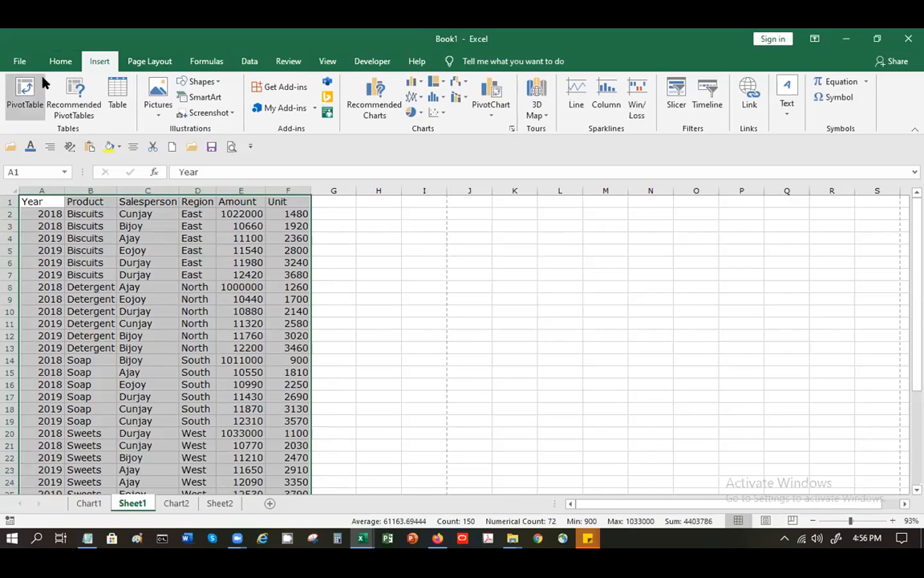
pyautogui.click(27, 88)
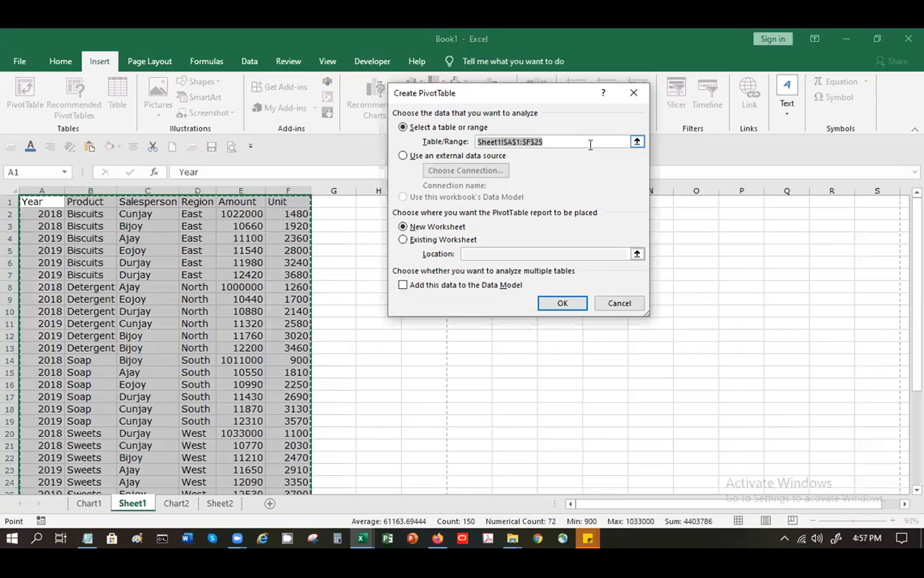
pyautogui.click(438, 241)
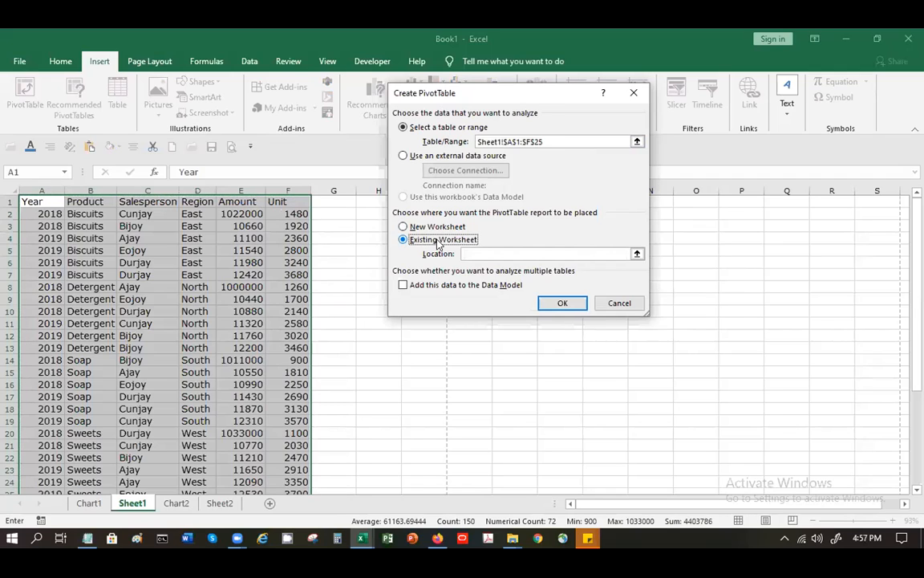
pyautogui.click(470, 254)
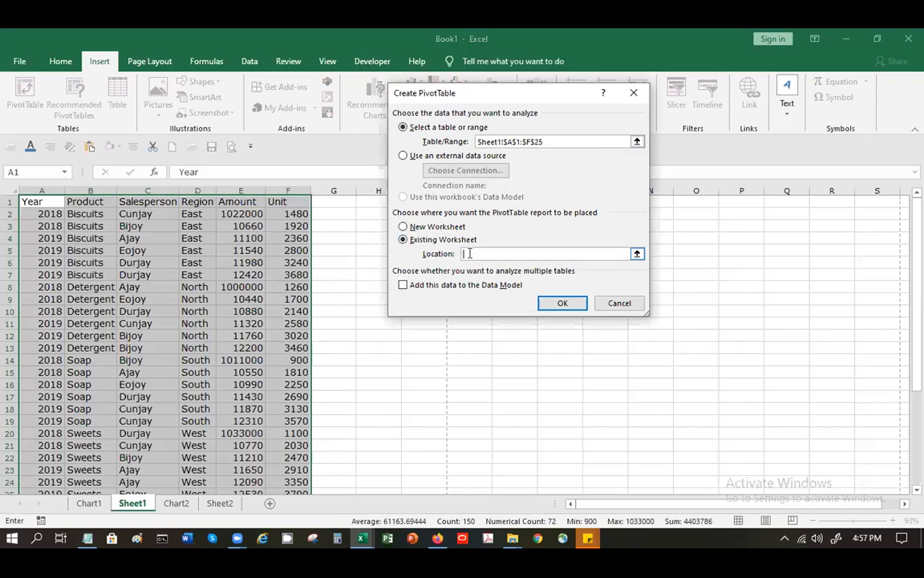
pyautogui.click(660, 204)
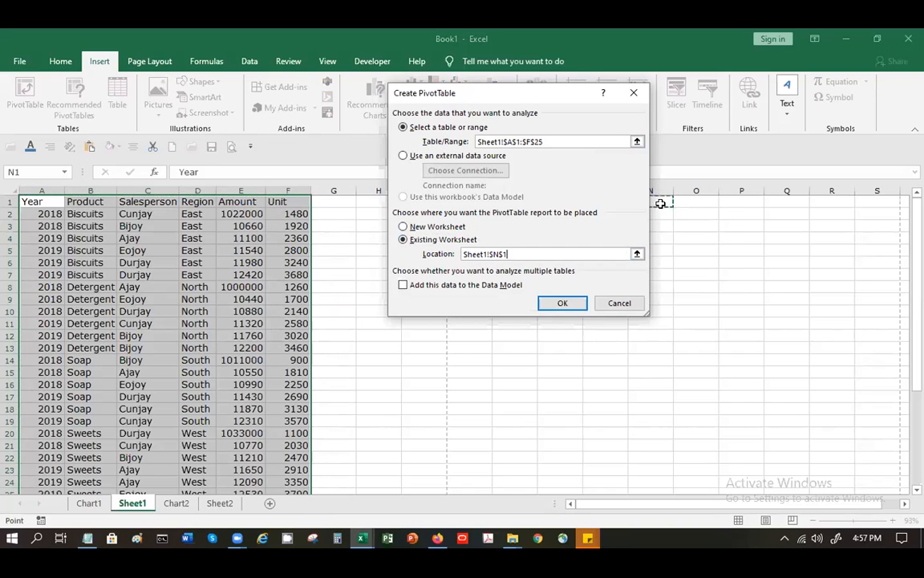
pyautogui.click(564, 304)
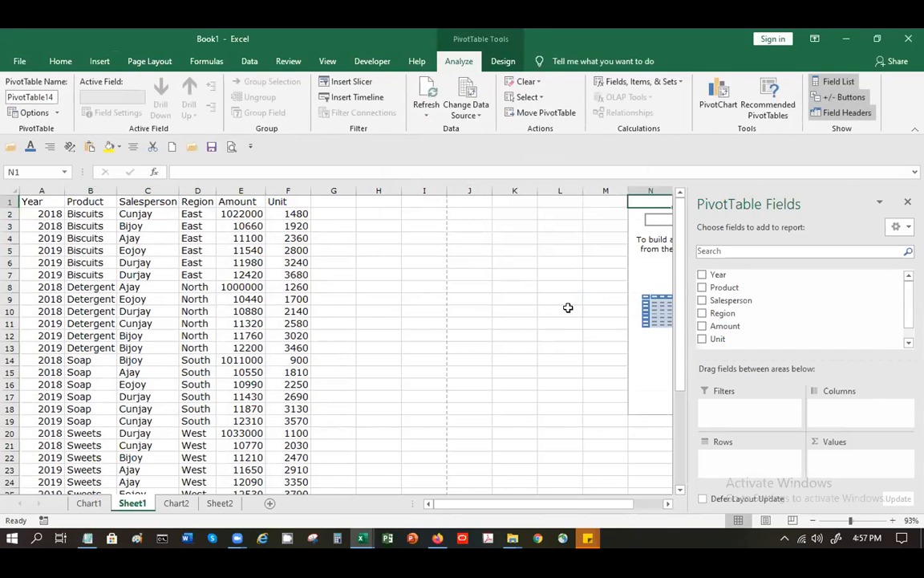
# Step: Add Salesperson and Region as row fields and Amount and Unit as summed values in the PivotTable
pyautogui.click(669, 504)
pyautogui.click(669, 504)
pyautogui.click(669, 504)
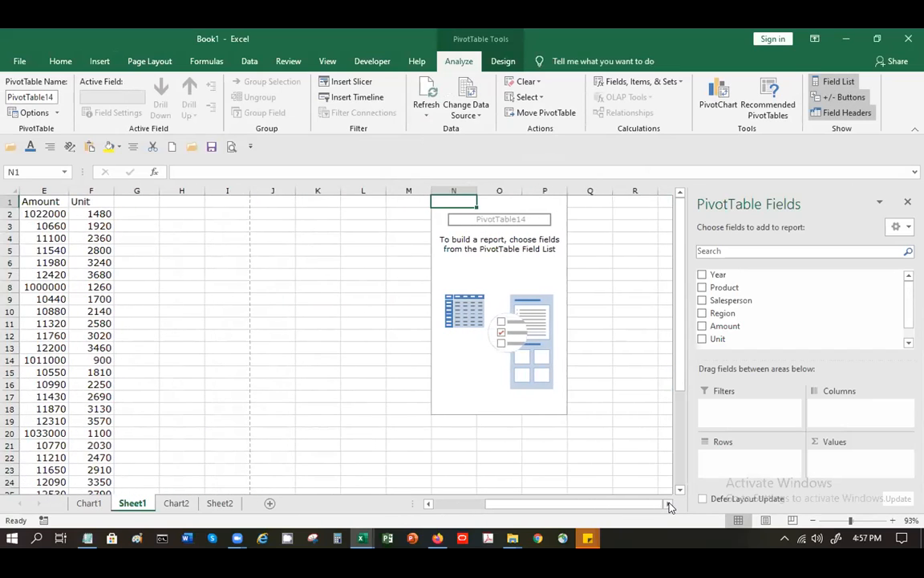
pyautogui.click(703, 300)
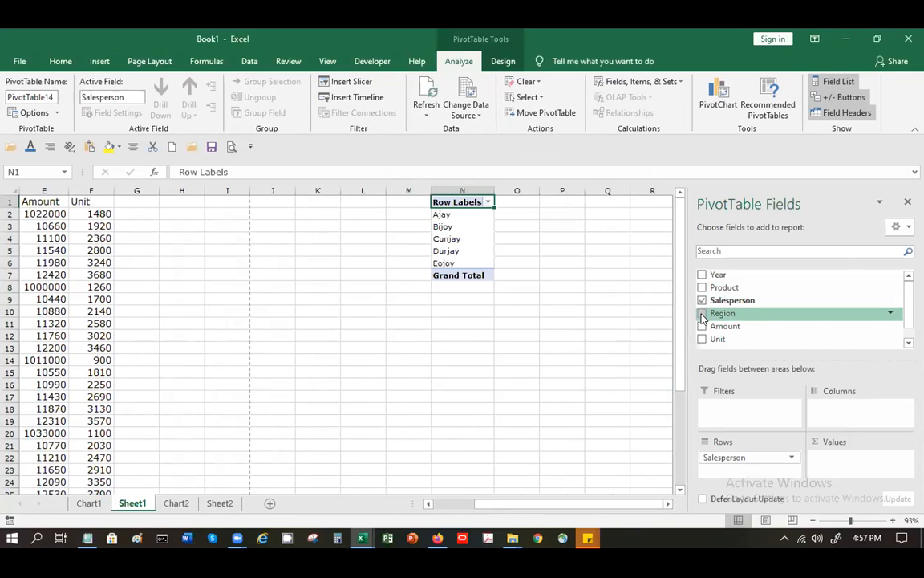
pyautogui.click(702, 315)
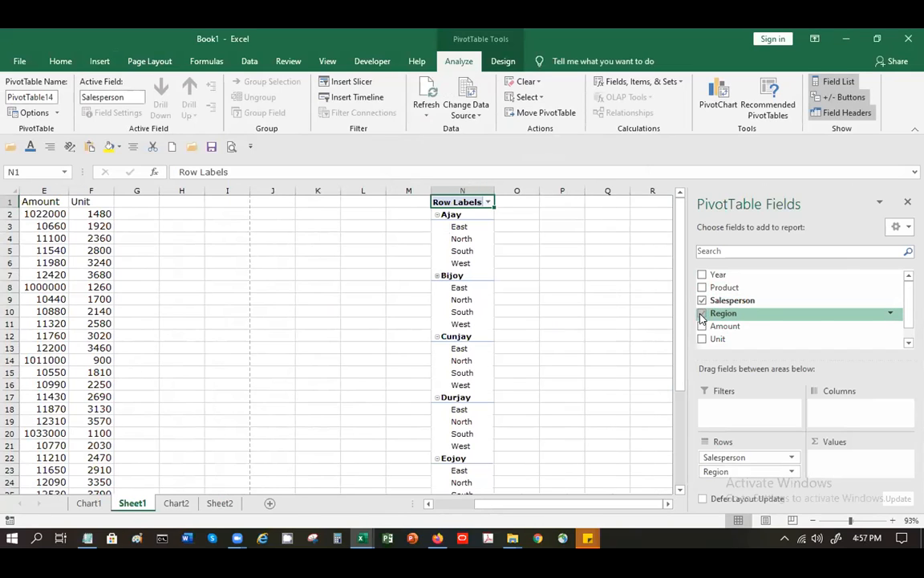
pyautogui.click(703, 326)
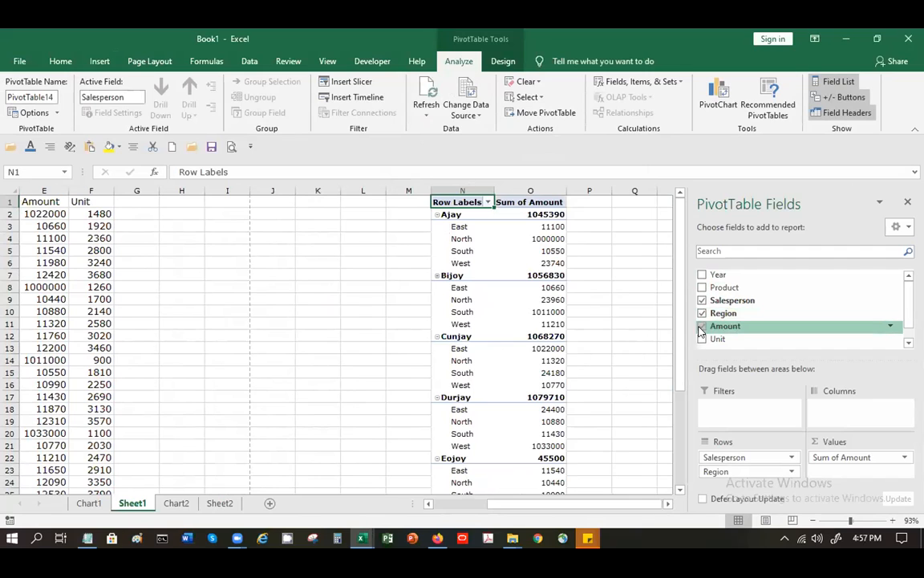
pyautogui.click(702, 340)
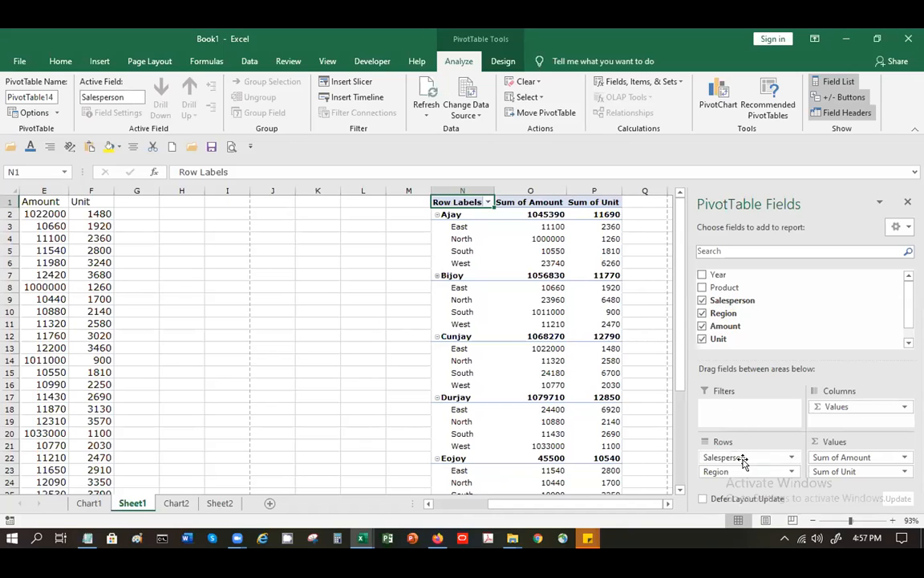
# Step: Move the Region field from Rows to Columns in the PivotTable and view the full width of the report
pyautogui.moveTo(745, 470); pyautogui.dragTo(823, 408)
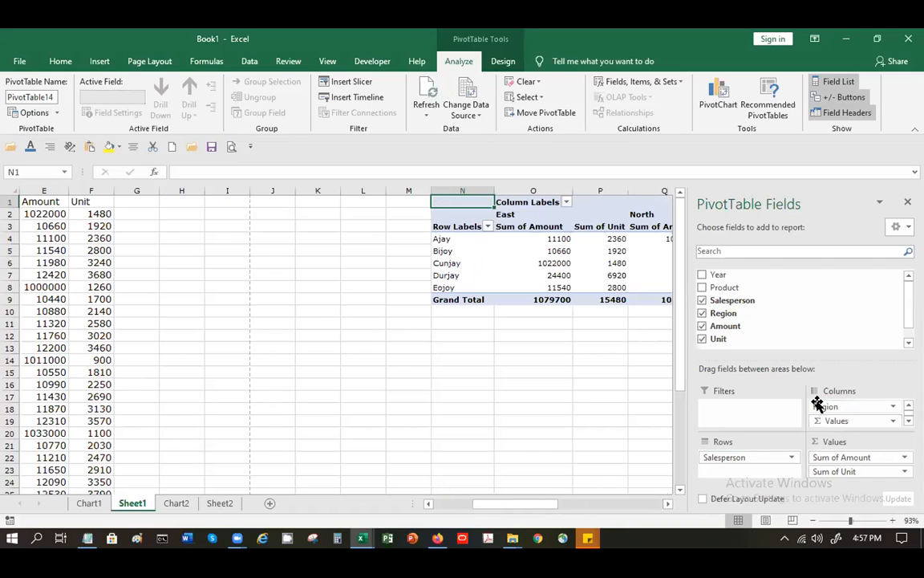
pyautogui.moveTo(670, 507); pyautogui.dragTo(672, 506)
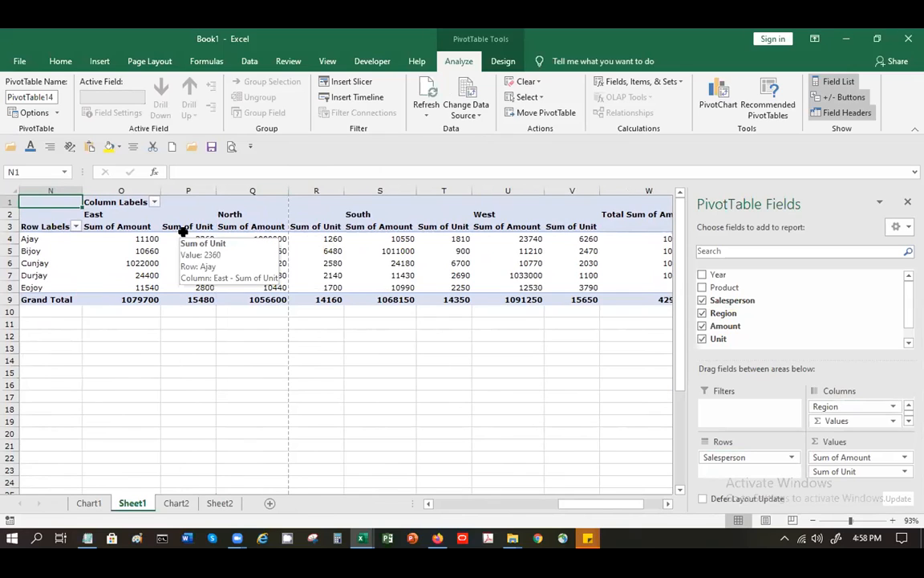
pyautogui.click(214, 386)
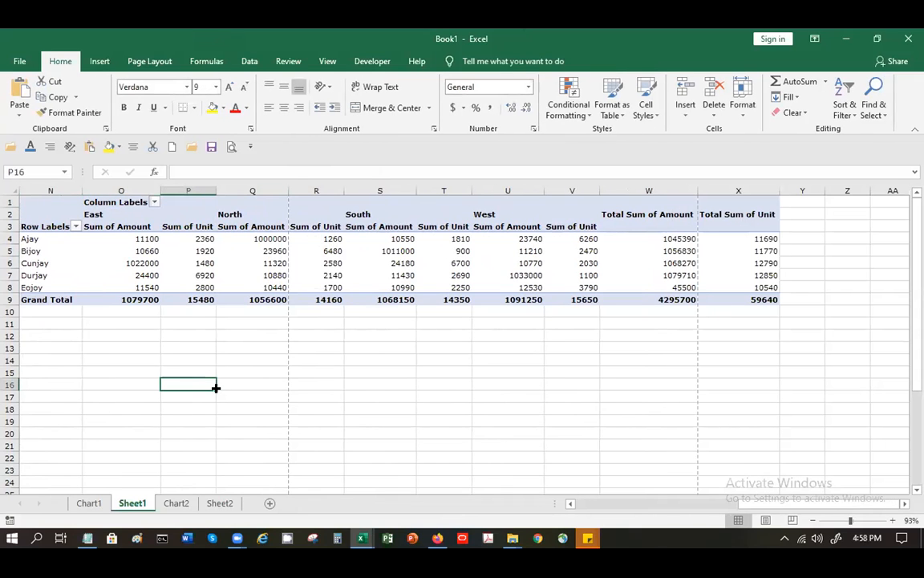
# Step: Undo the PivotTable's field changes back to the empty report layout
pyautogui.hotkey('ctrl', 'z')
pyautogui.hotkey('ctrl', 'z')
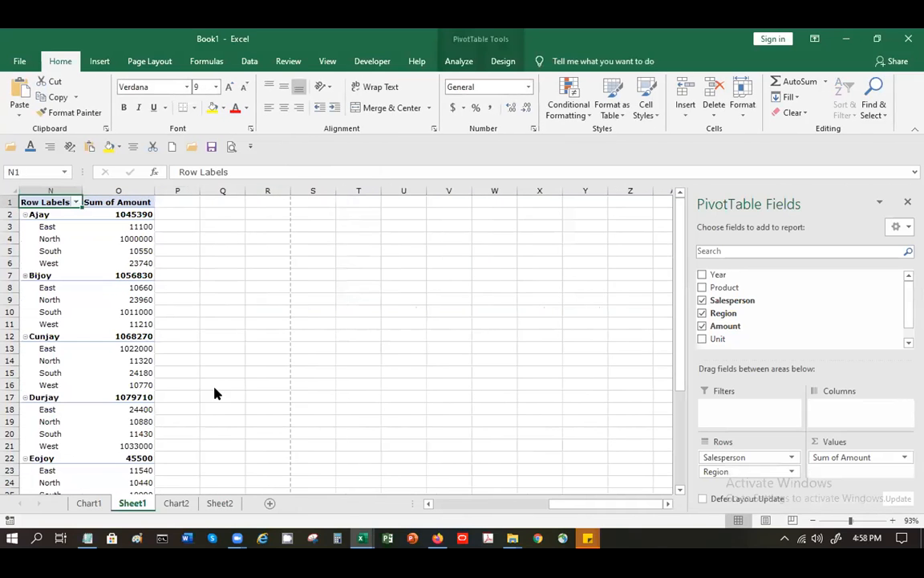
pyautogui.hotkey('ctrl', 'z')
pyautogui.hotkey('ctrl', 'z')
pyautogui.hotkey('ctrl', 'z')
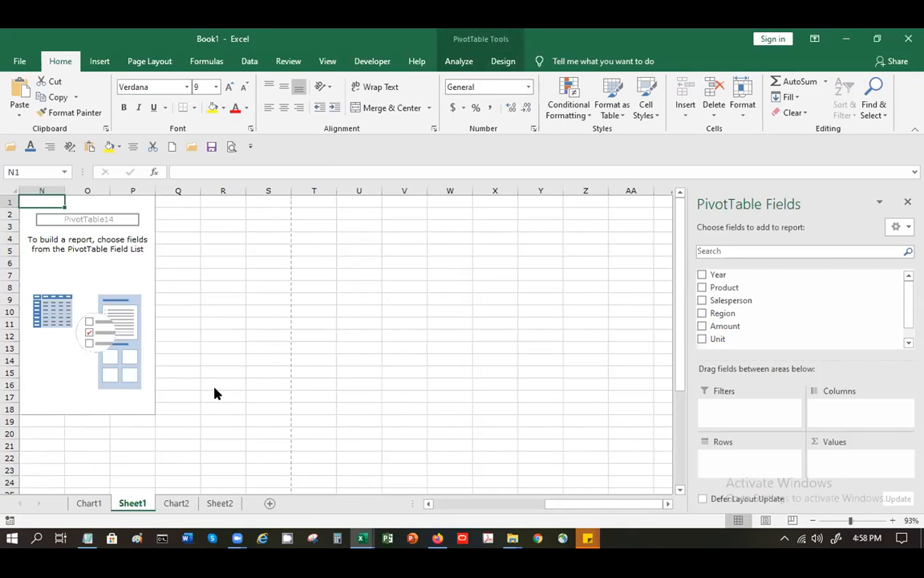